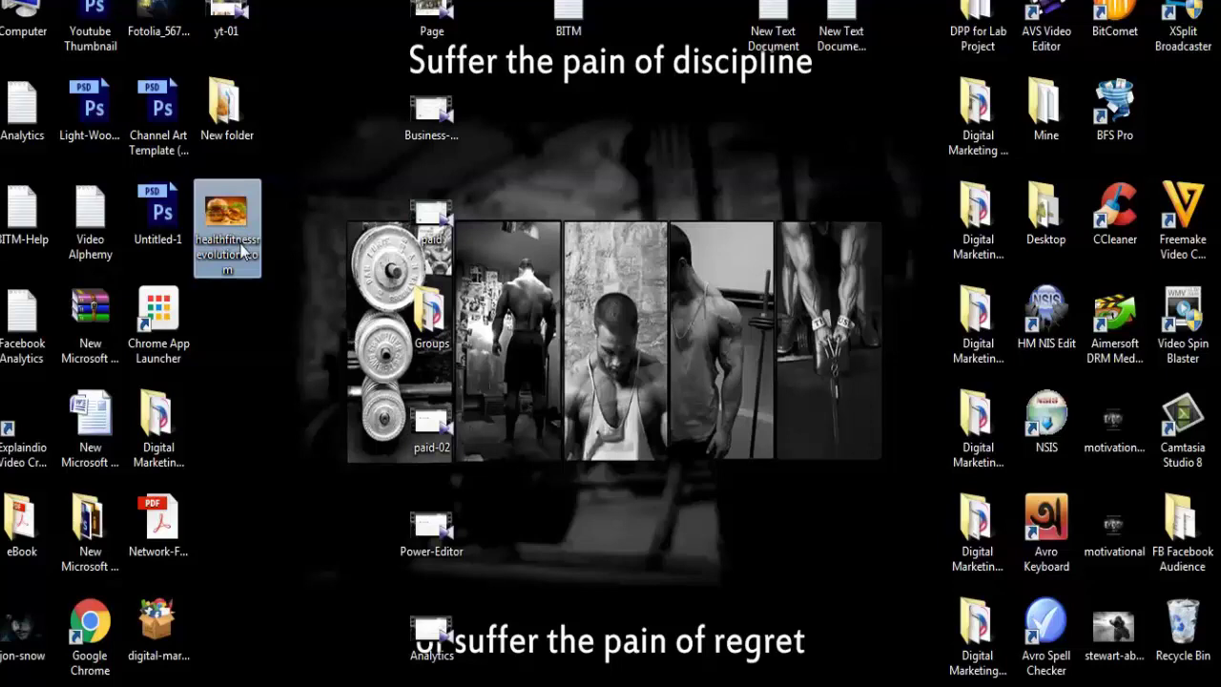
Rename the burger image on the desktop as best-food, keeping it in its original spot
{"action": "key", "text": "F2"}
{"action": "type", "text": "food"}
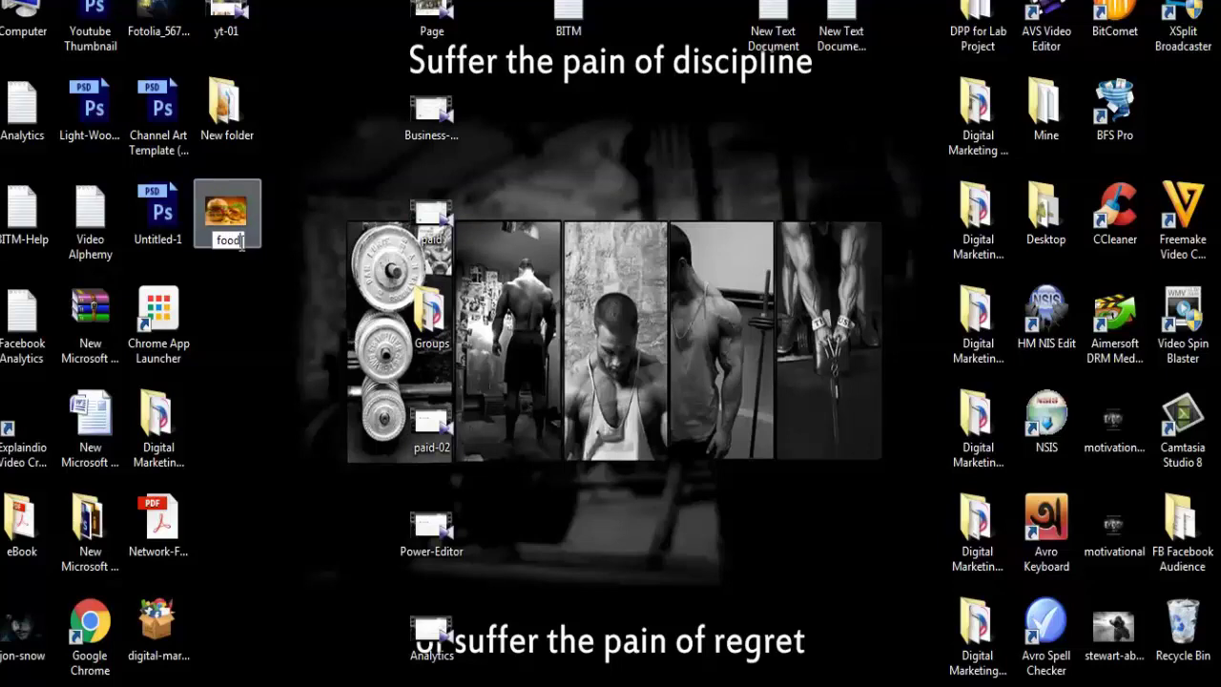
{"action": "type", "text": "-"}
{"action": "key", "text": "BackSpace"}
{"action": "type", "text": "best-"}
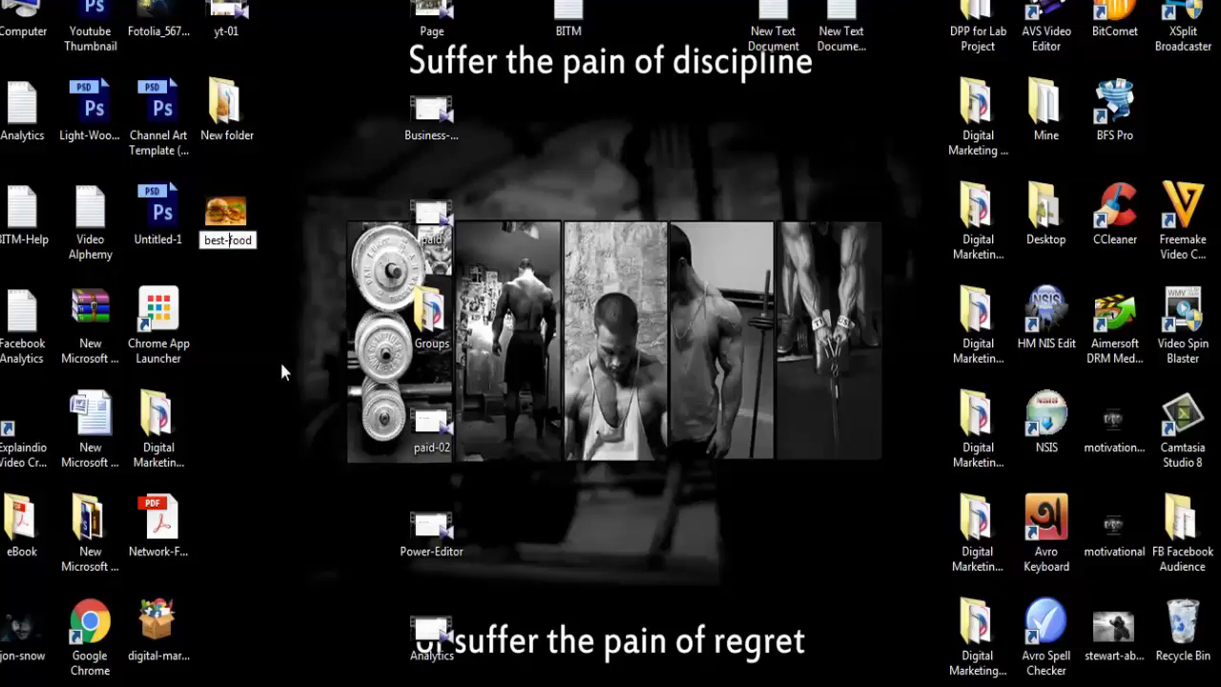
{"action": "key", "text": "Return"}
{"action": "left_click_drag", "start_coordinate": [237, 220], "coordinate": [307, 482]}
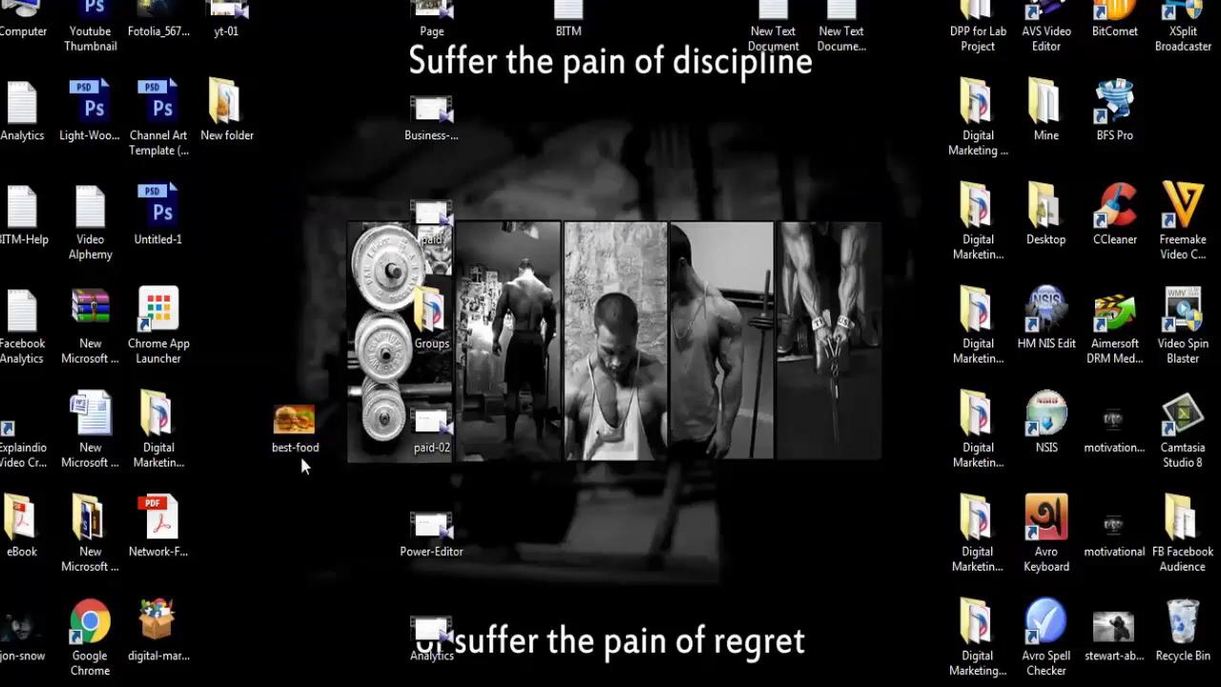
{"action": "left_click_drag", "start_coordinate": [294, 422], "coordinate": [229, 216]}
Open the best-food image from the desktop in Photoshop
{"action": "left_click", "coordinate": [311, 609]}
{"action": "left_click", "coordinate": [276, 666]}
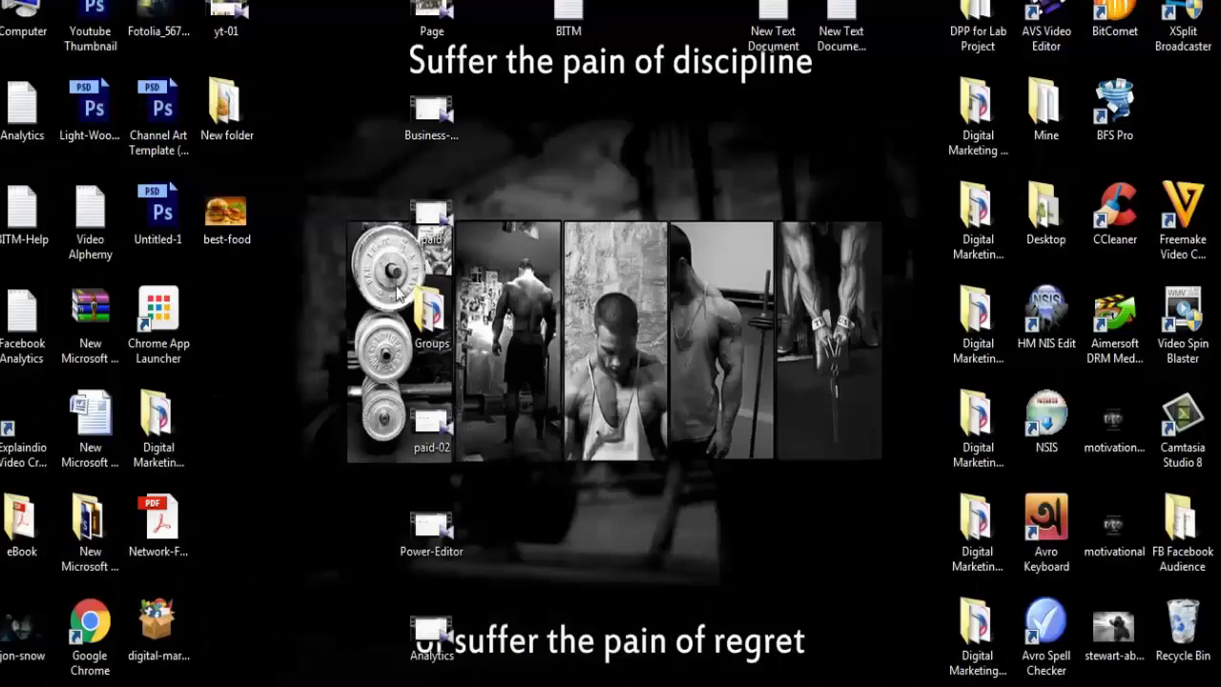
{"action": "left_click", "coordinate": [225, 234]}
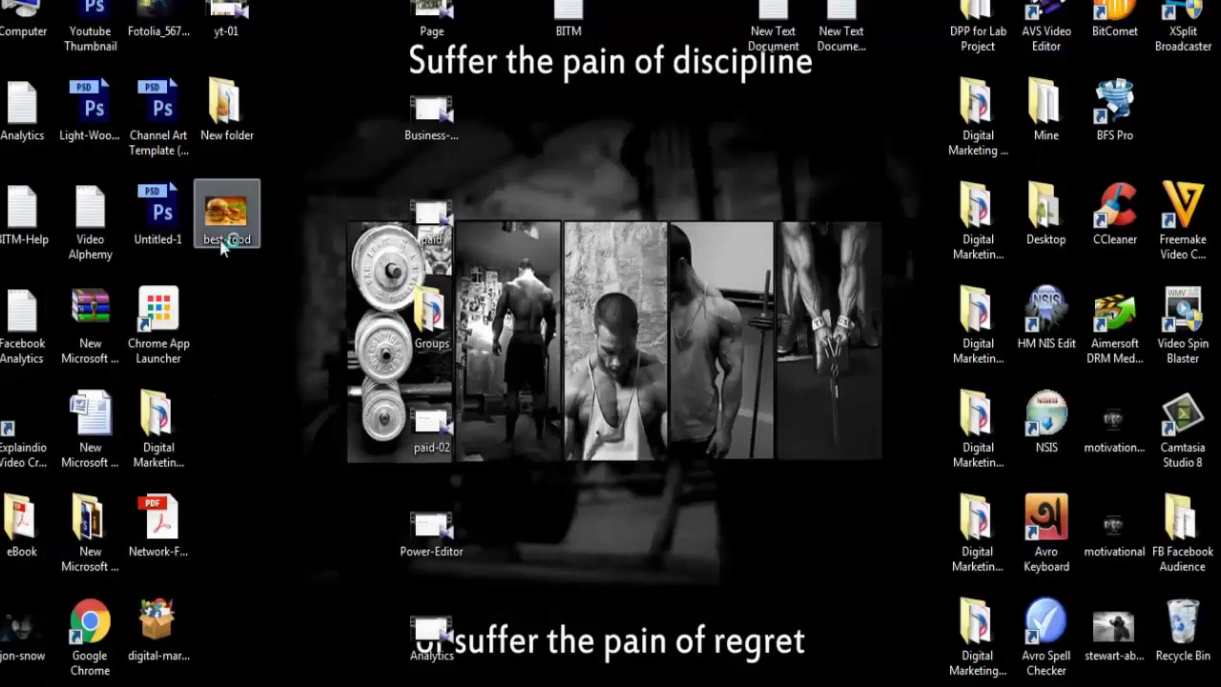
{"action": "left_click_drag", "start_coordinate": [226, 234], "coordinate": [482, 459]}
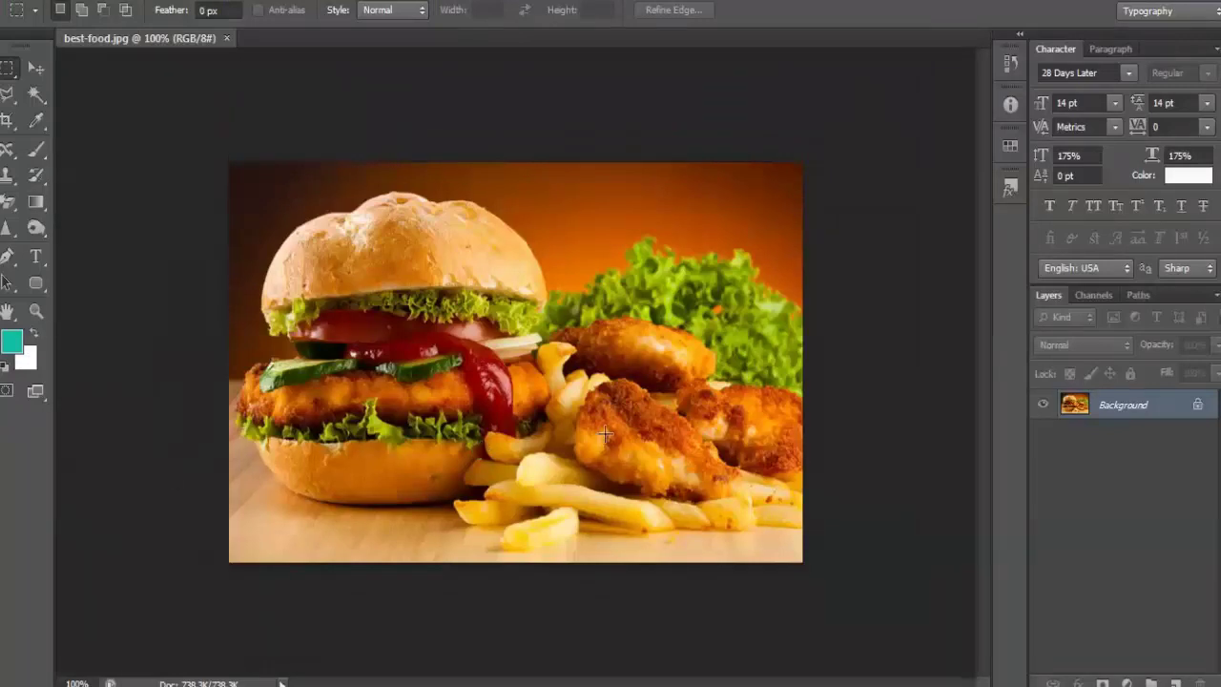
Activate the Move tool and switch the workspace to Photography
{"action": "left_click", "coordinate": [35, 68]}
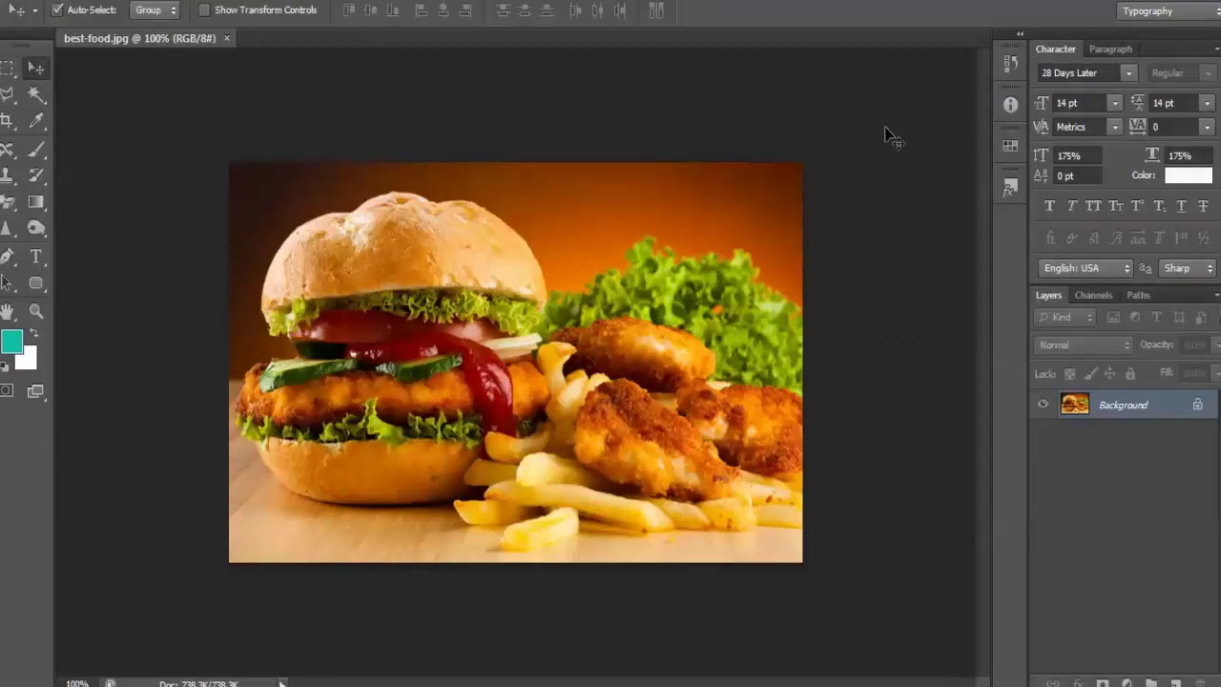
{"action": "left_click", "coordinate": [1169, 11]}
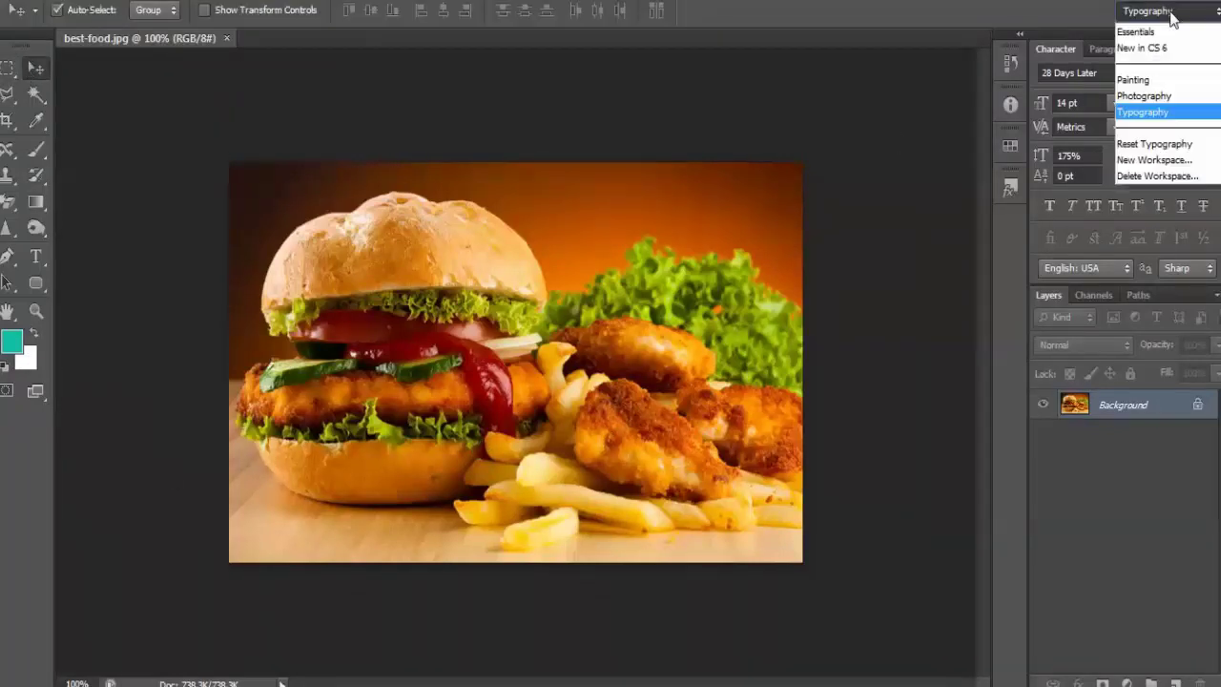
{"action": "left_click", "coordinate": [1144, 97]}
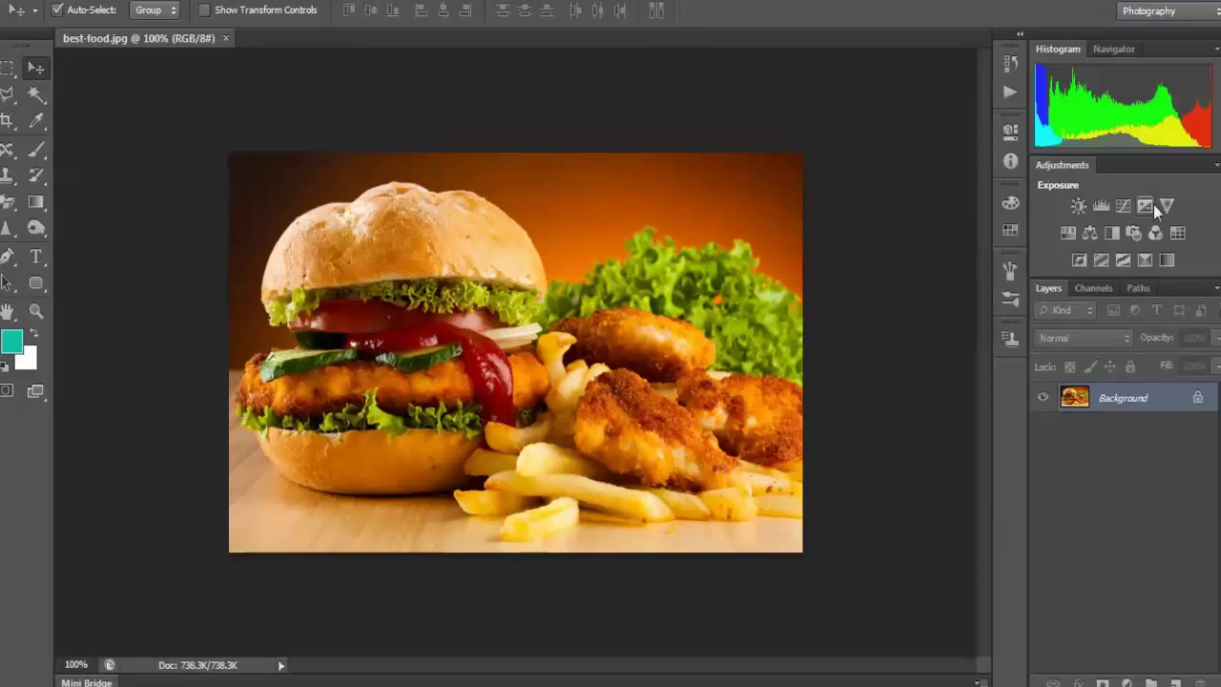
Add a Hue/Saturation adjustment layer with hue -10, saturation +24 and lightness +1
{"action": "left_click", "coordinate": [1065, 233]}
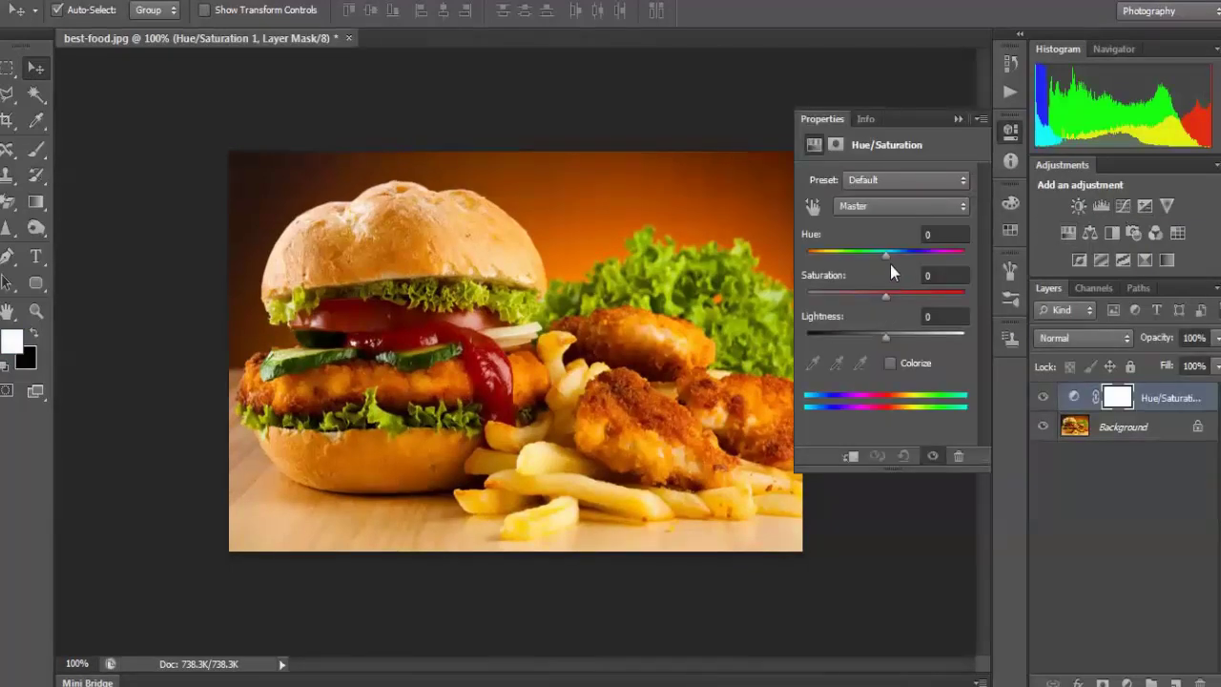
{"action": "left_click_drag", "start_coordinate": [888, 256], "coordinate": [886, 334]}
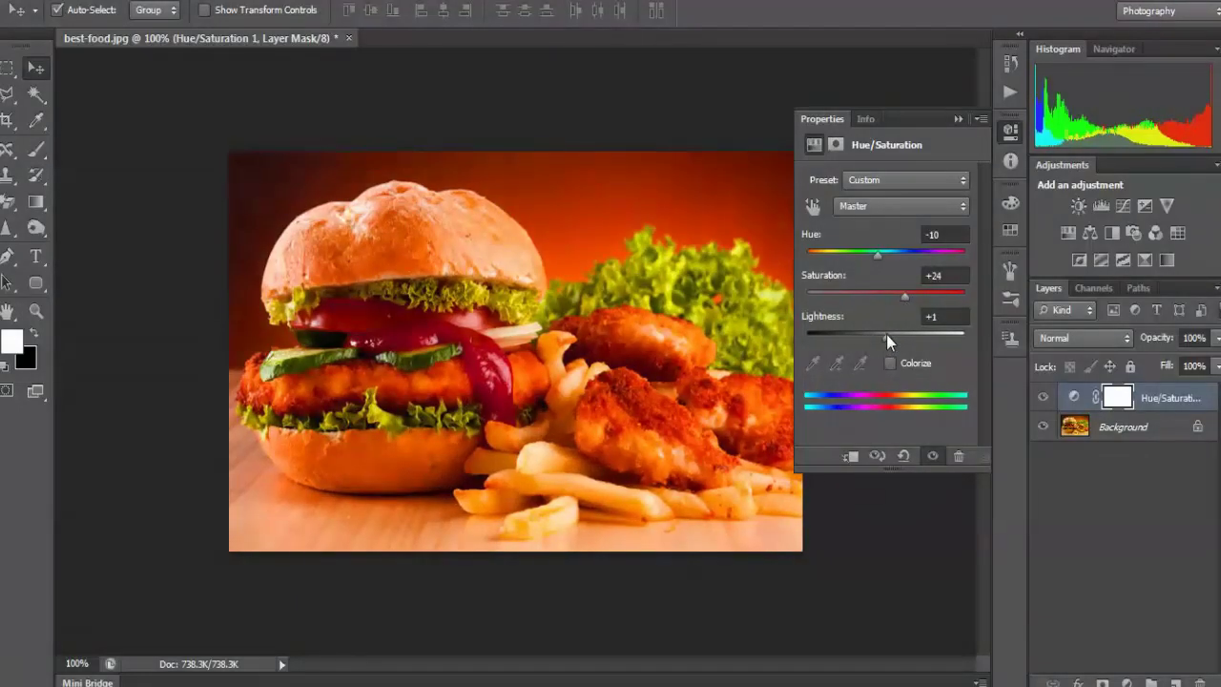
{"action": "left_click", "coordinate": [958, 118]}
Add a Curves adjustment layer with an S-shaped curve: input 184 to output 206 and input 65 to output 49
{"action": "left_click", "coordinate": [1123, 206]}
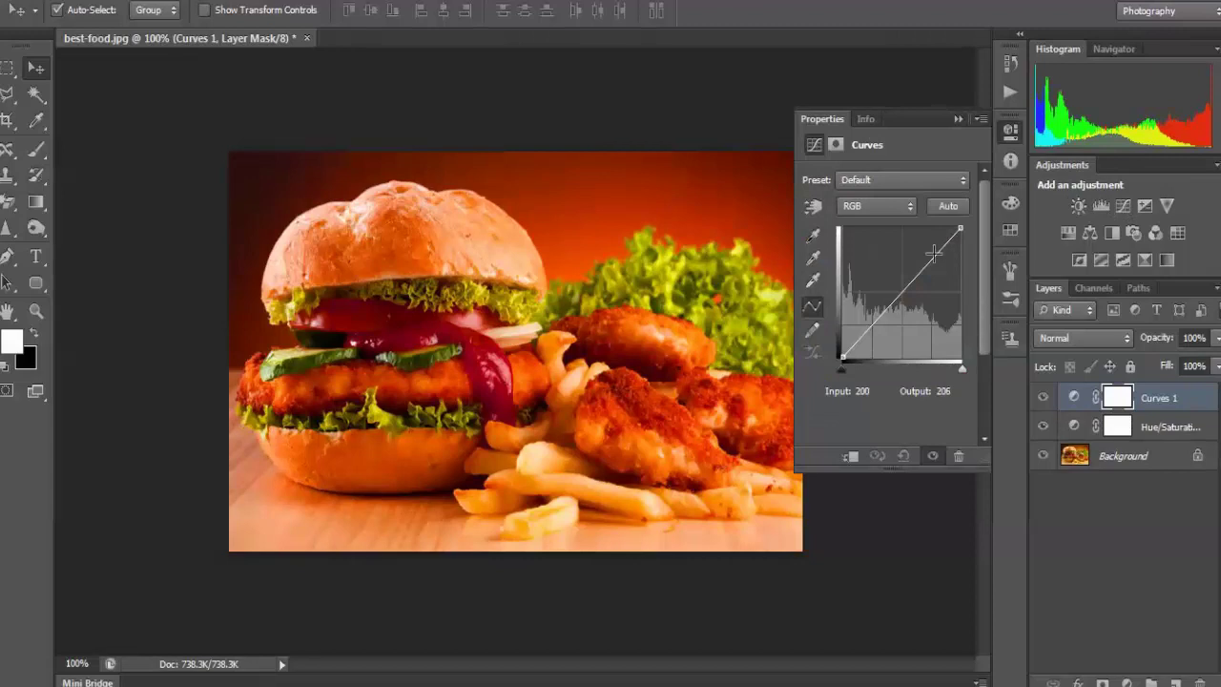
{"action": "left_click_drag", "start_coordinate": [927, 265], "coordinate": [927, 251]}
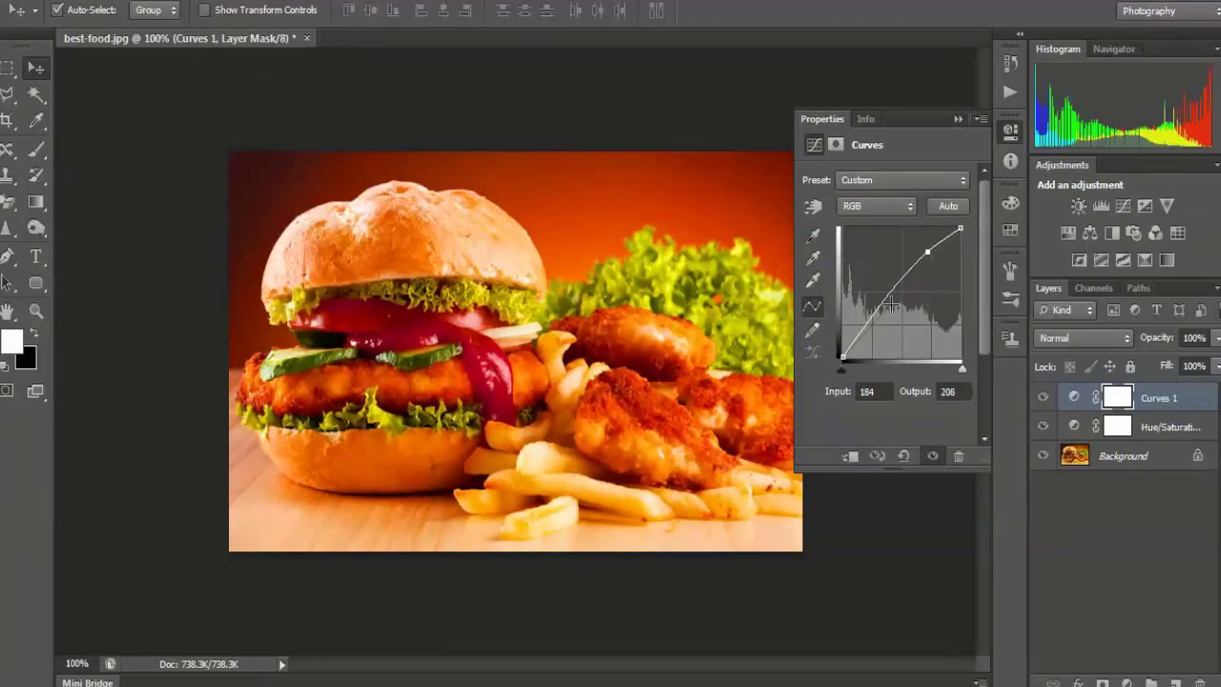
{"action": "left_click_drag", "start_coordinate": [868, 320], "coordinate": [873, 332]}
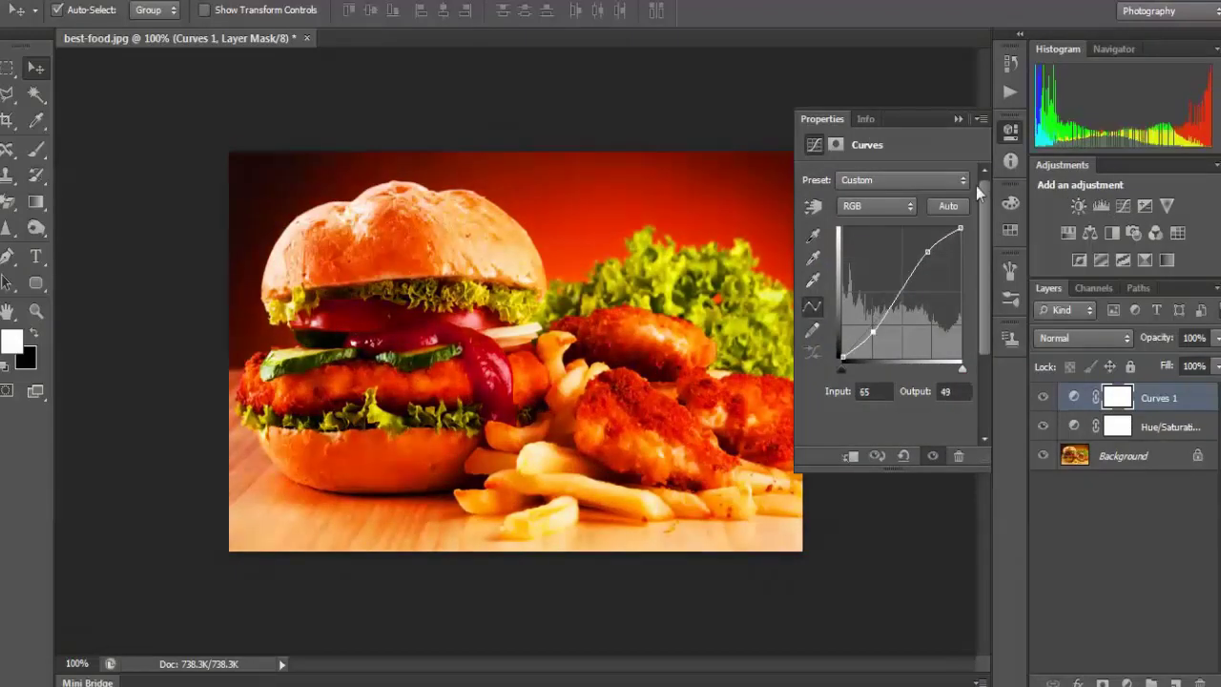
{"action": "left_click", "coordinate": [959, 119]}
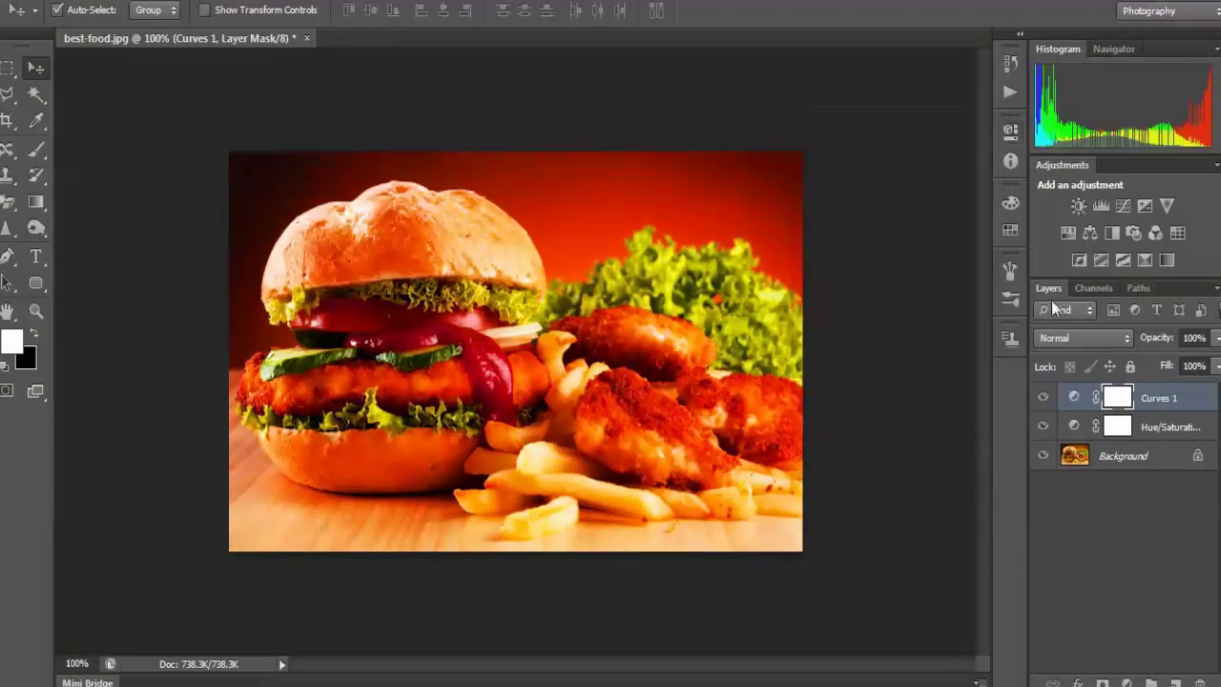
Hide and show the Curves and Hue/Saturation layers to compare the edited photo with the original
{"action": "left_click", "coordinate": [1043, 399]}
{"action": "left_click", "coordinate": [1044, 428]}
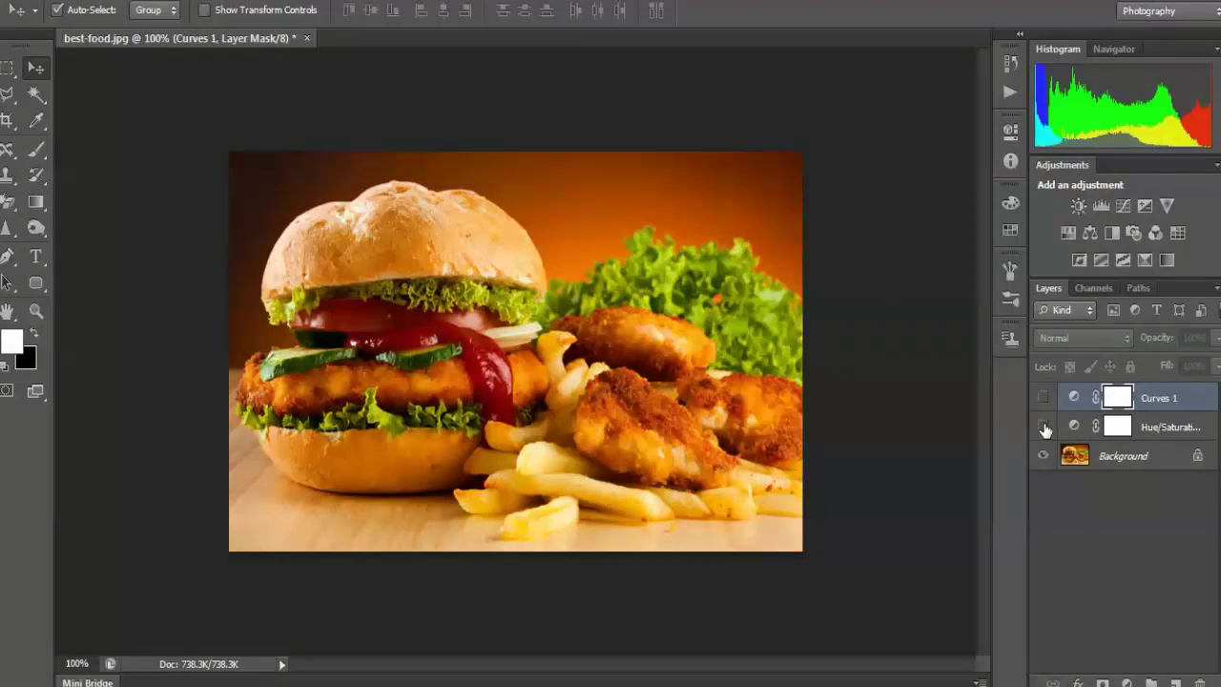
{"action": "left_click", "coordinate": [1043, 399]}
{"action": "left_click", "coordinate": [1044, 428]}
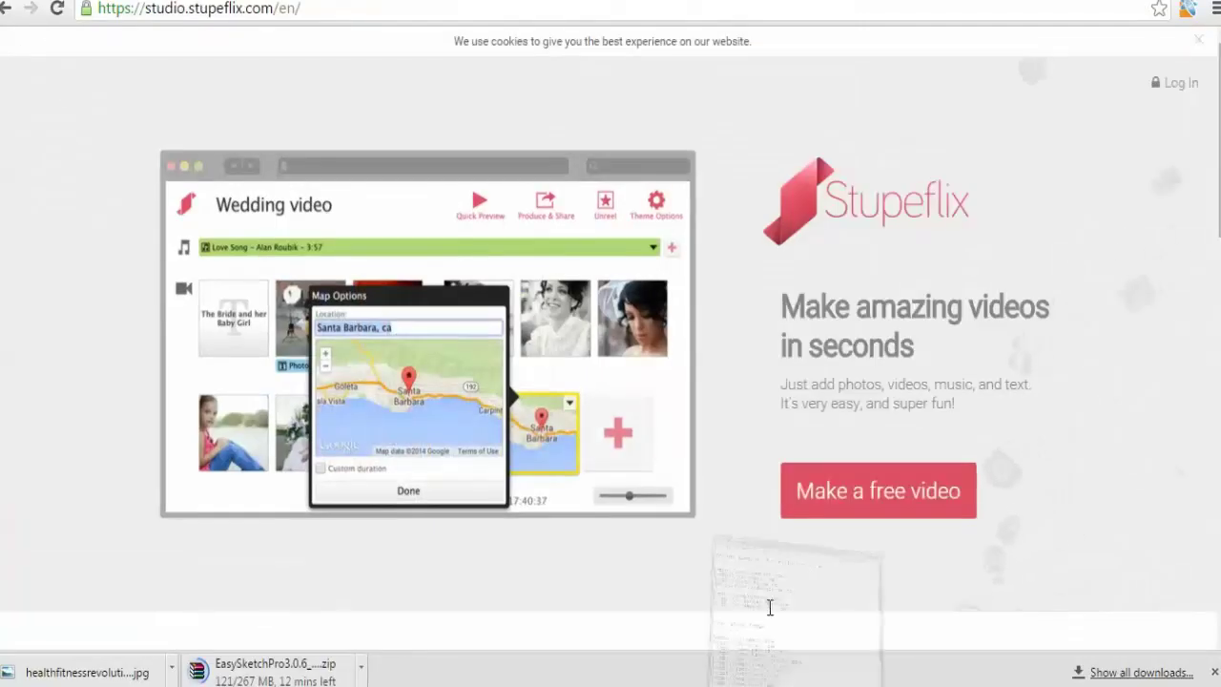
Switch to the BITM note in Notepad and review its Free Stock Image website list
{"action": "key", "text": "alt+Tab"}
{"action": "left_click_drag", "start_coordinate": [852, 637], "coordinate": [684, 477]}
{"action": "left_click", "coordinate": [684, 477]}
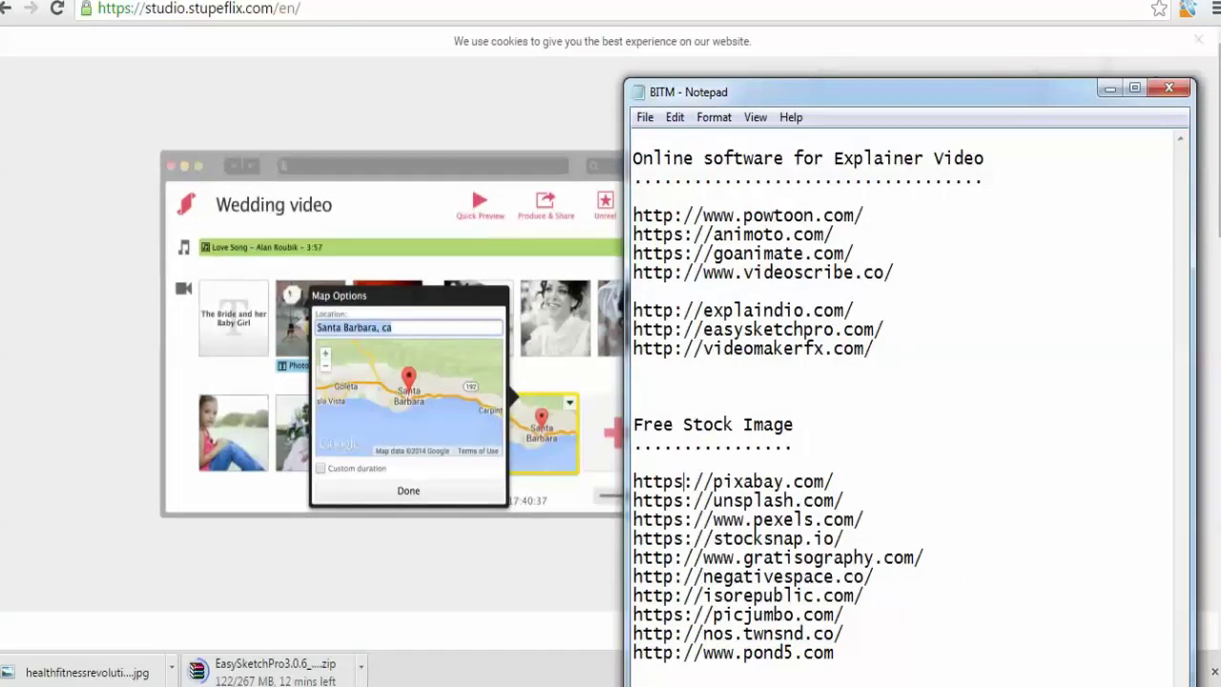
Switch to YouTube Creator Studio, open the Audio Library and look through the free music's genre options
{"action": "left_click", "coordinate": [440, 95]}
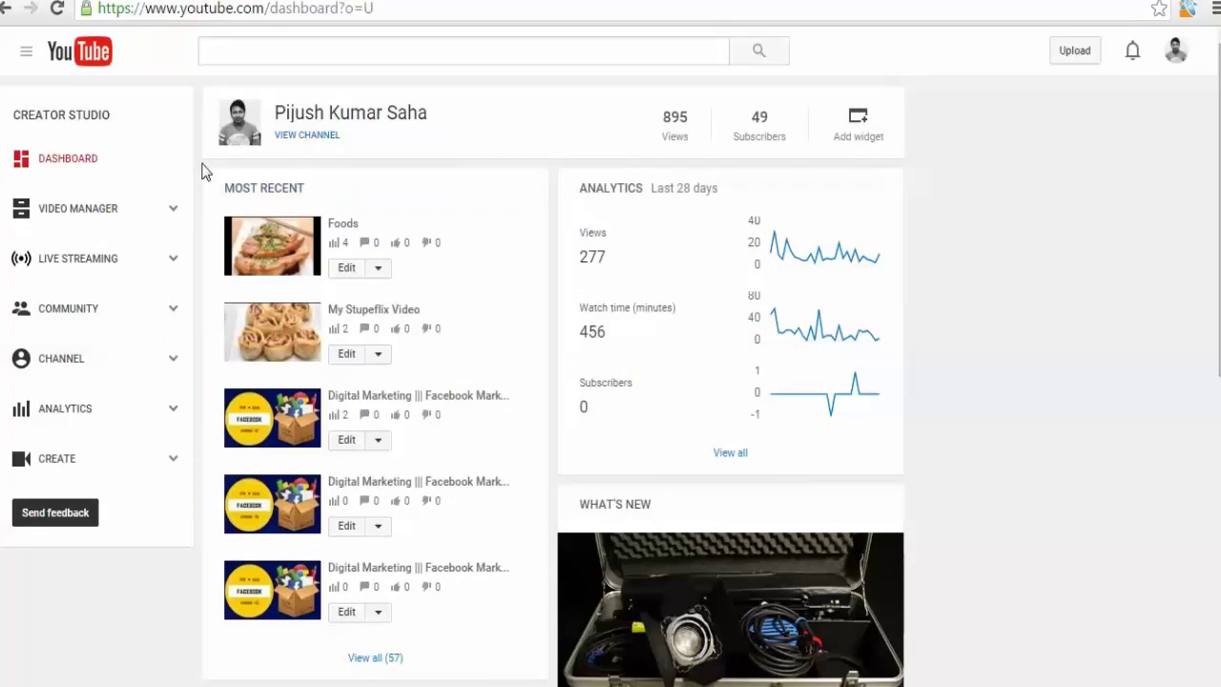
{"action": "left_click", "coordinate": [113, 463]}
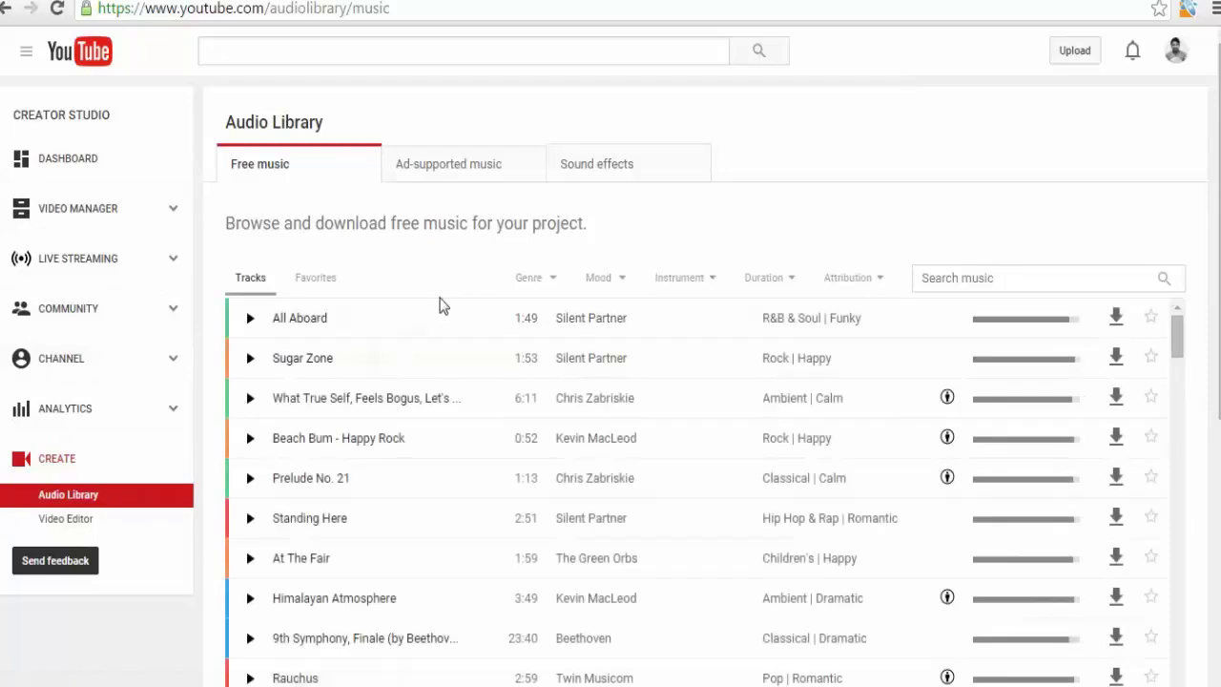
{"action": "left_click", "coordinate": [532, 278]}
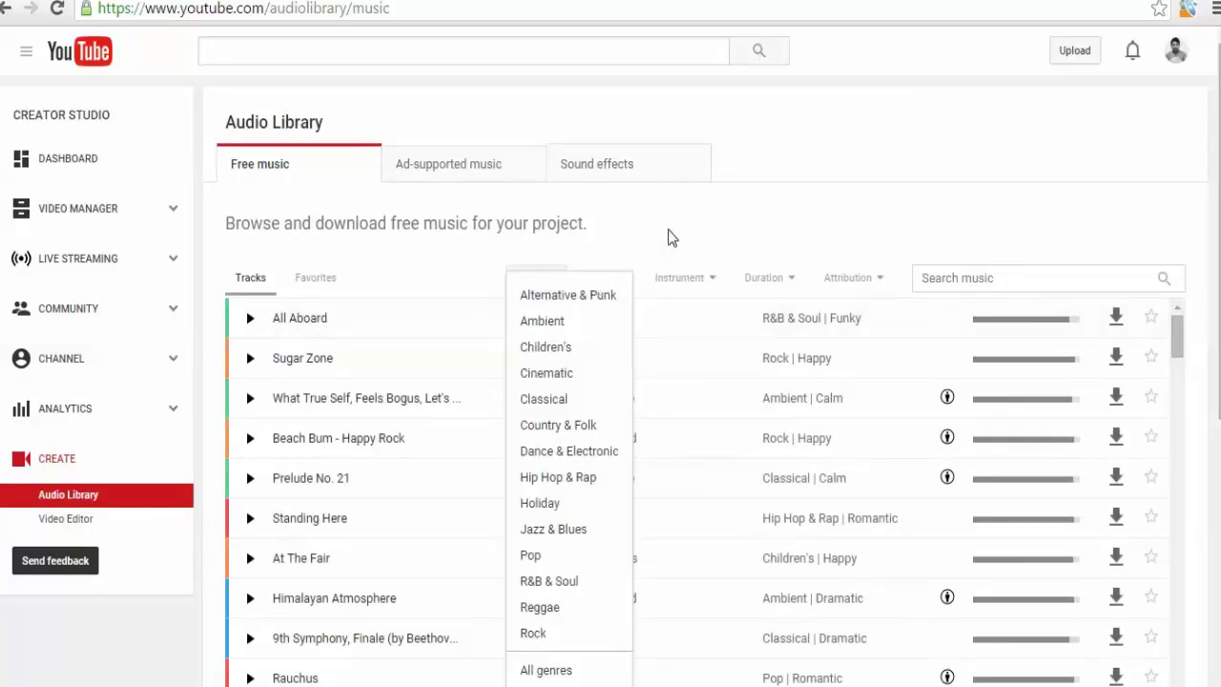
{"action": "left_click", "coordinate": [616, 277]}
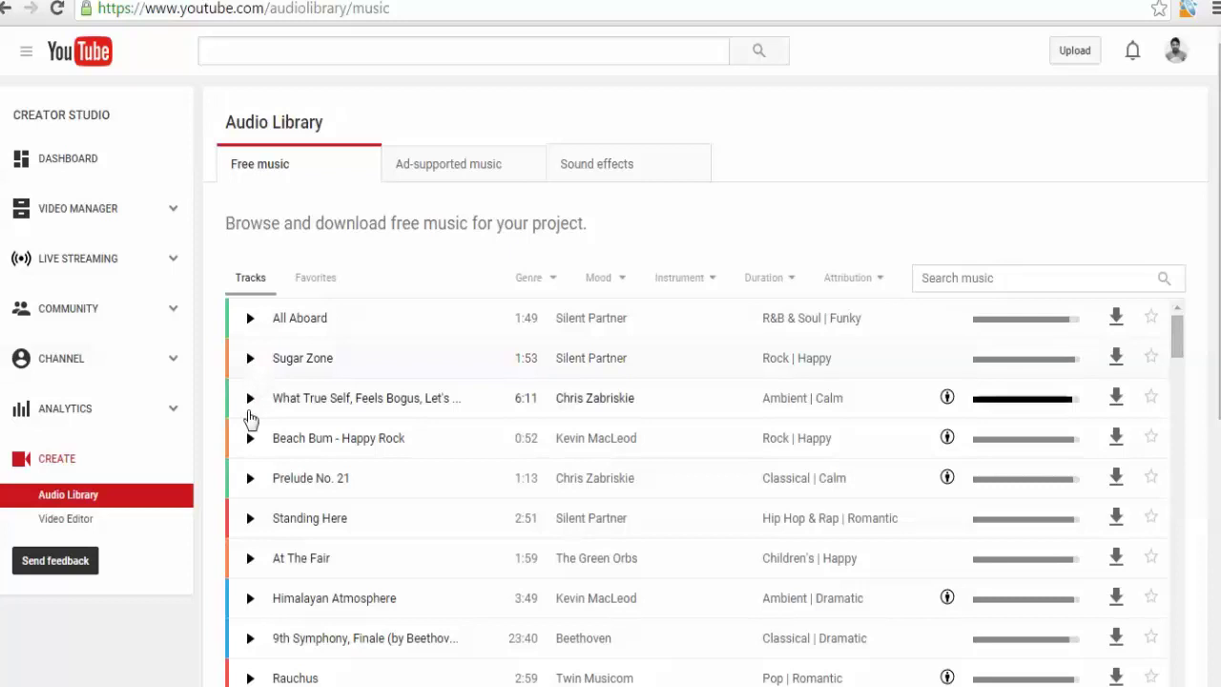
Show the attribution details of the track "What True Self, Feels Bogus, Let's..." and highlight the required credit text
{"action": "left_click", "coordinate": [947, 398]}
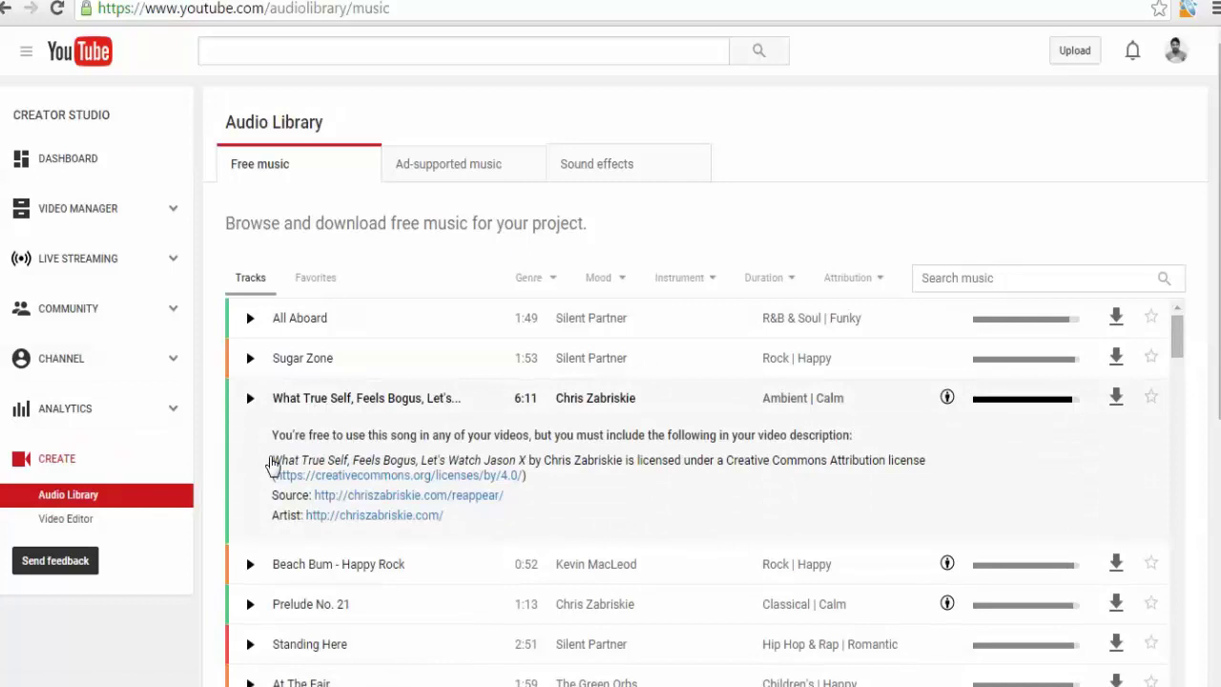
{"action": "left_click_drag", "start_coordinate": [269, 460], "coordinate": [442, 526]}
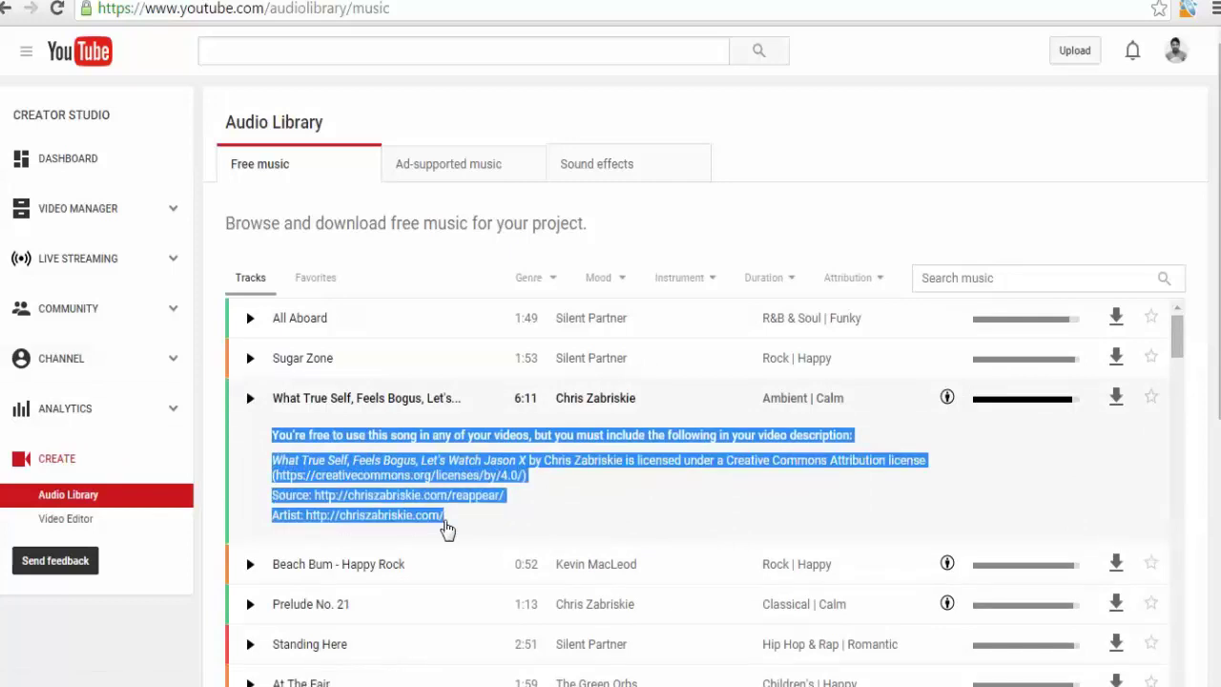
{"action": "left_click", "coordinate": [687, 223]}
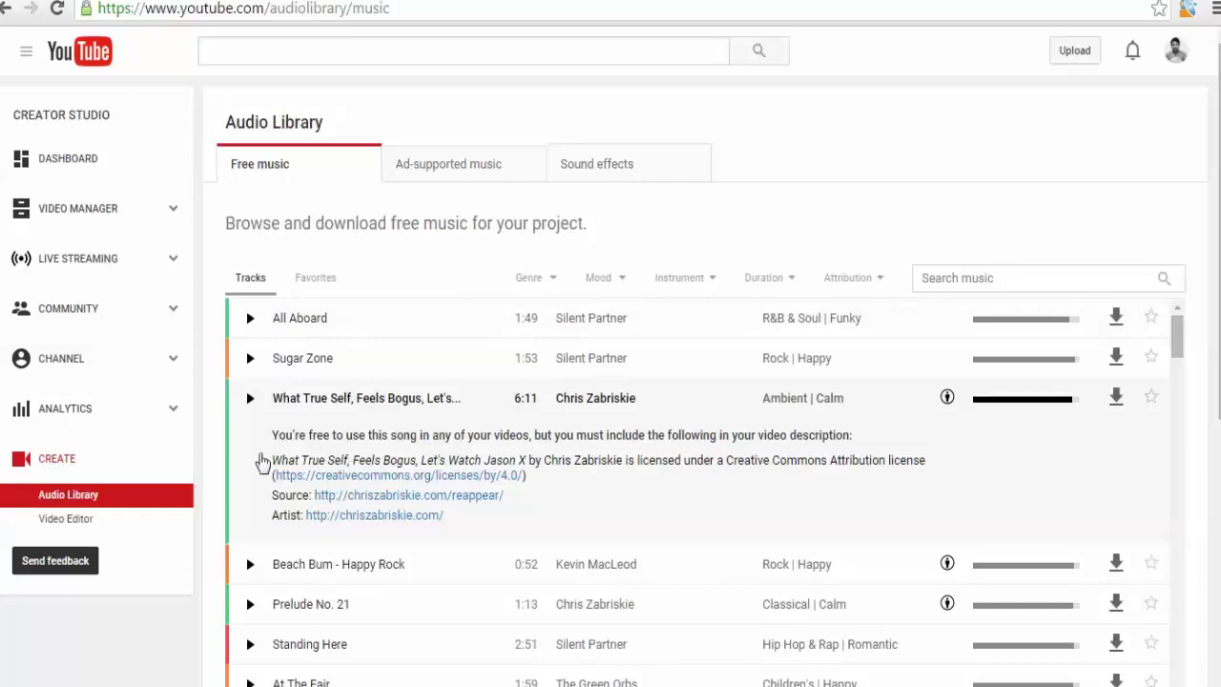
{"action": "left_click_drag", "start_coordinate": [446, 515], "coordinate": [276, 474]}
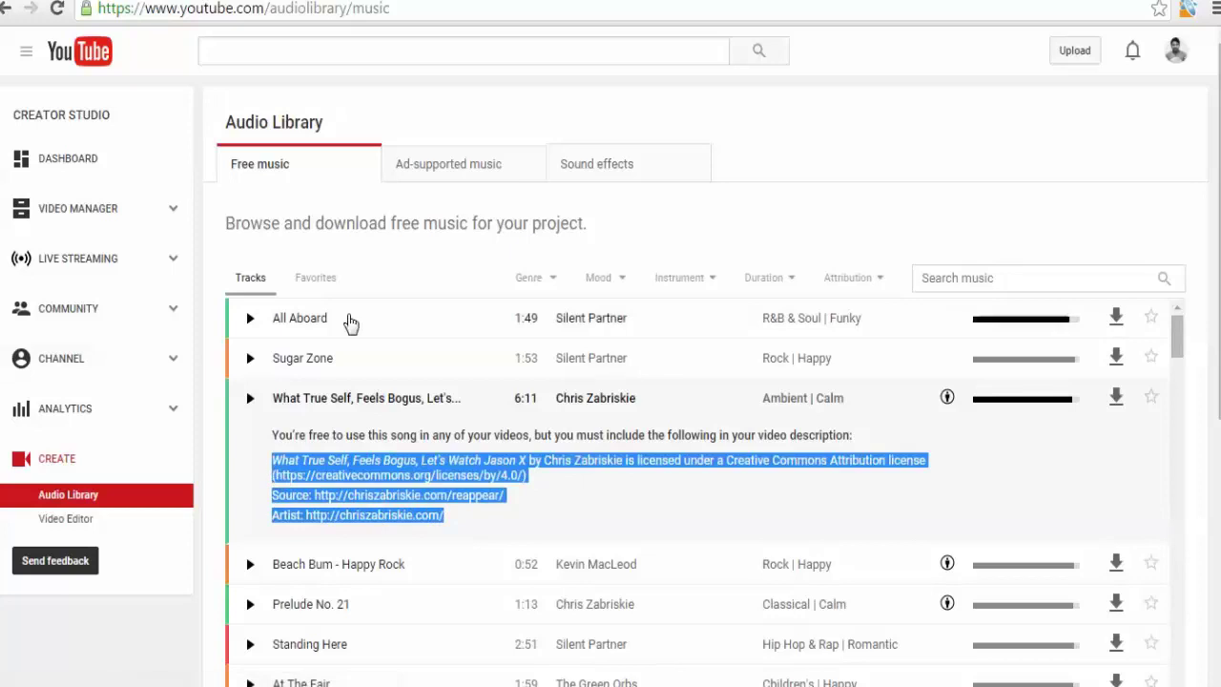
{"action": "left_click", "coordinate": [445, 226]}
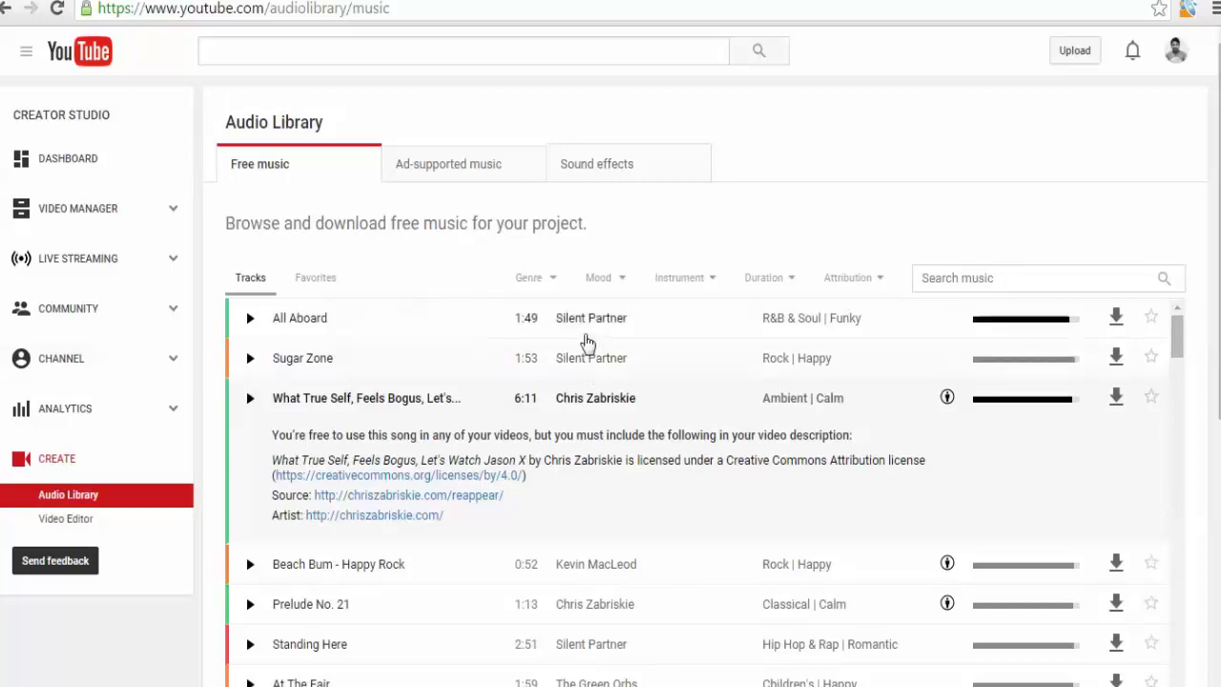
Filter the free music to Attribution not required and the Cinematic genre, and browse the matching tracks
{"action": "left_click", "coordinate": [858, 277]}
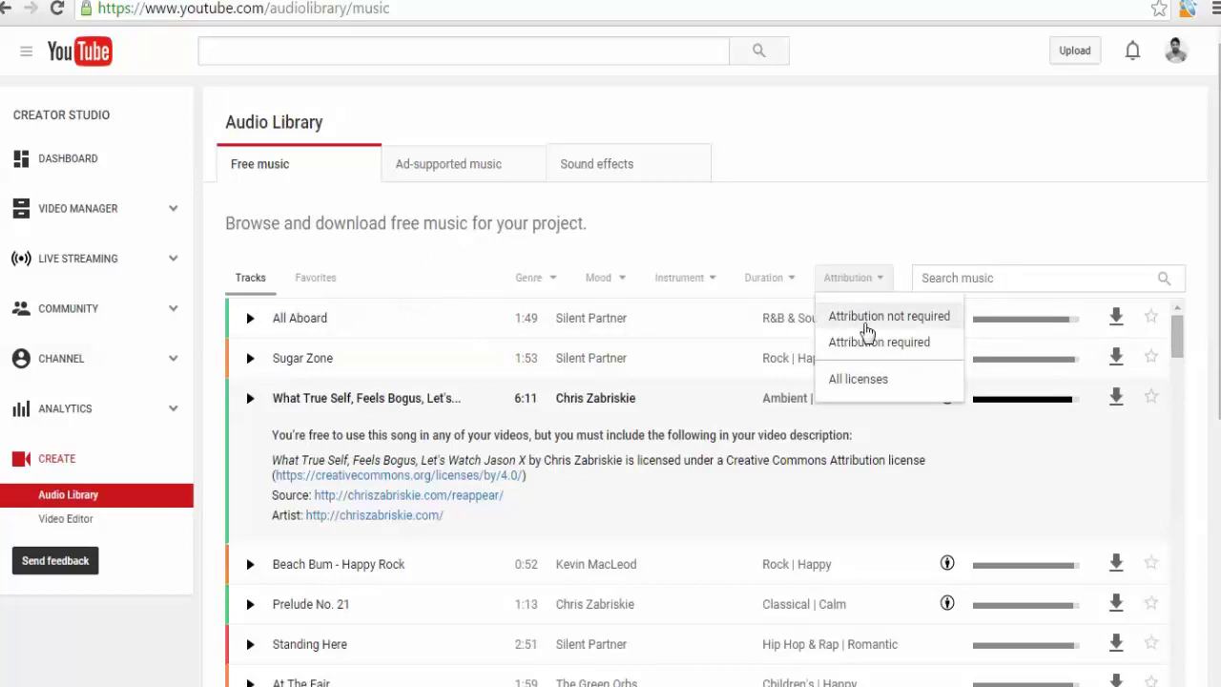
{"action": "left_click", "coordinate": [865, 324]}
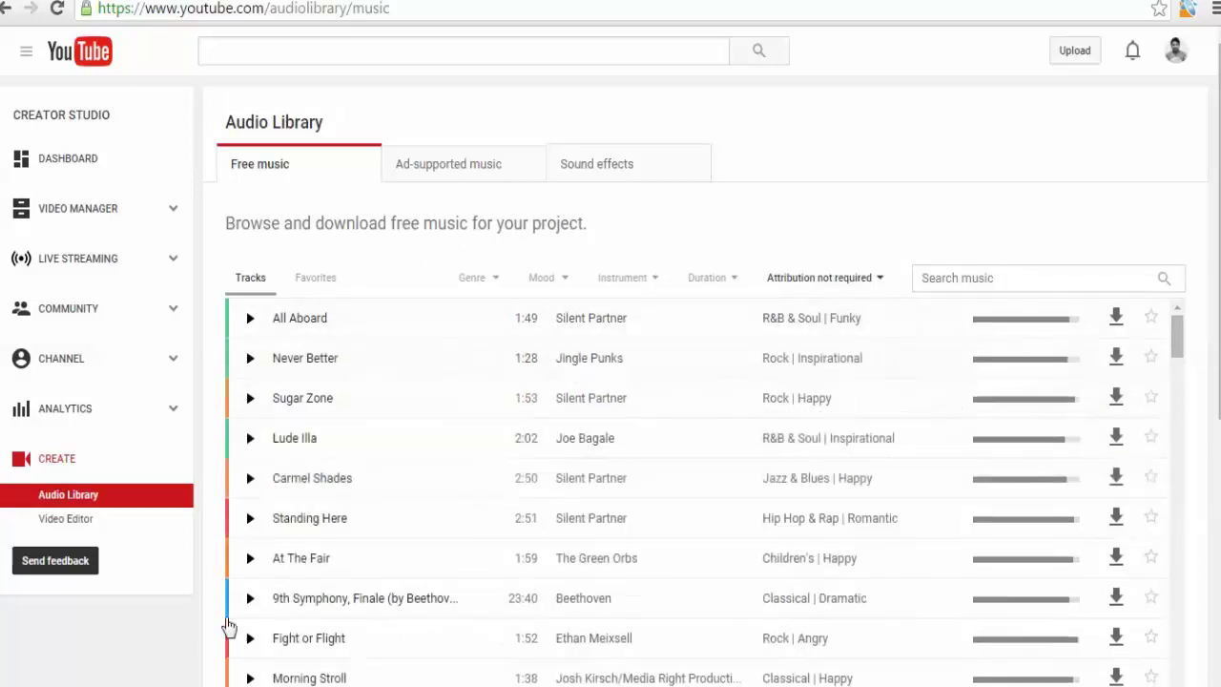
{"action": "left_click", "coordinate": [488, 288]}
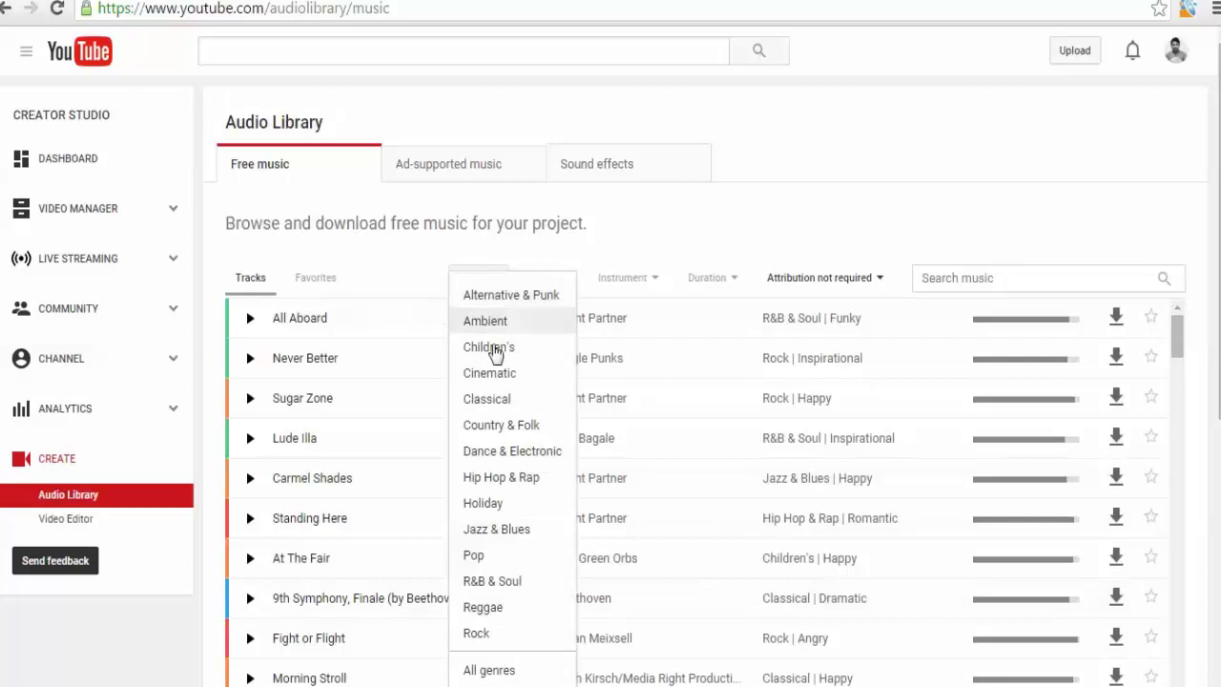
{"action": "left_click", "coordinate": [490, 373]}
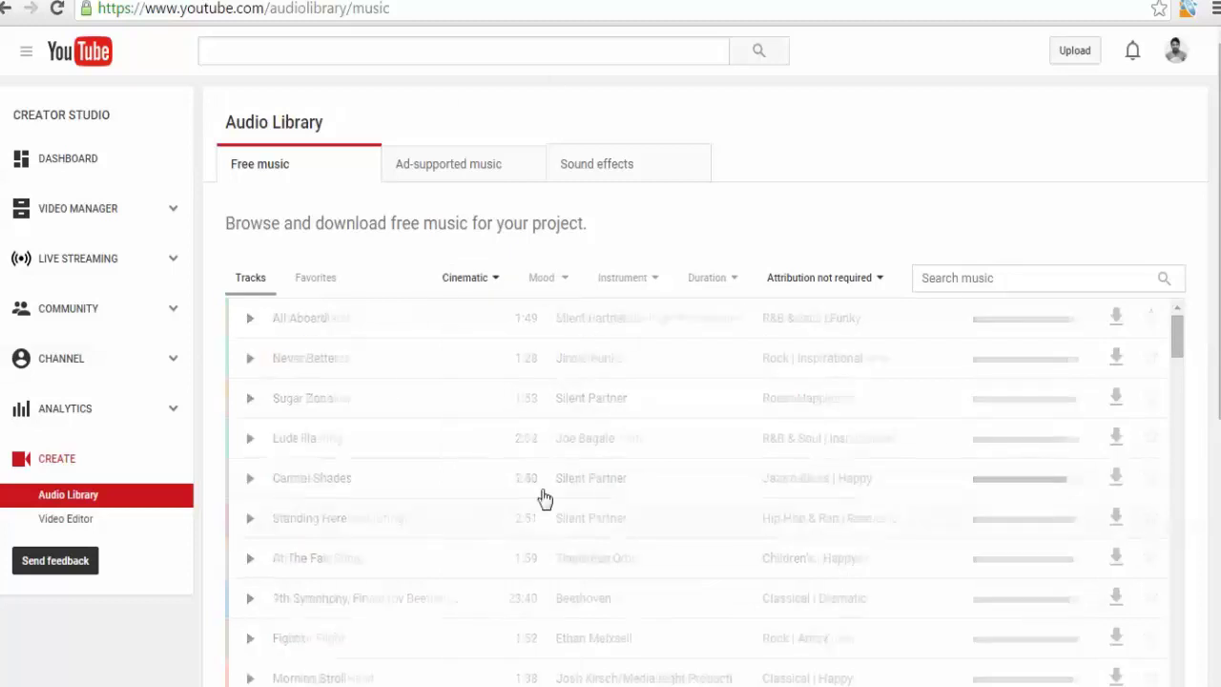
{"action": "scroll", "coordinate": [545, 442], "scroll_direction": "down", "scroll_amount": 2}
{"action": "scroll", "coordinate": [545, 441], "scroll_direction": "down", "scroll_amount": 2}
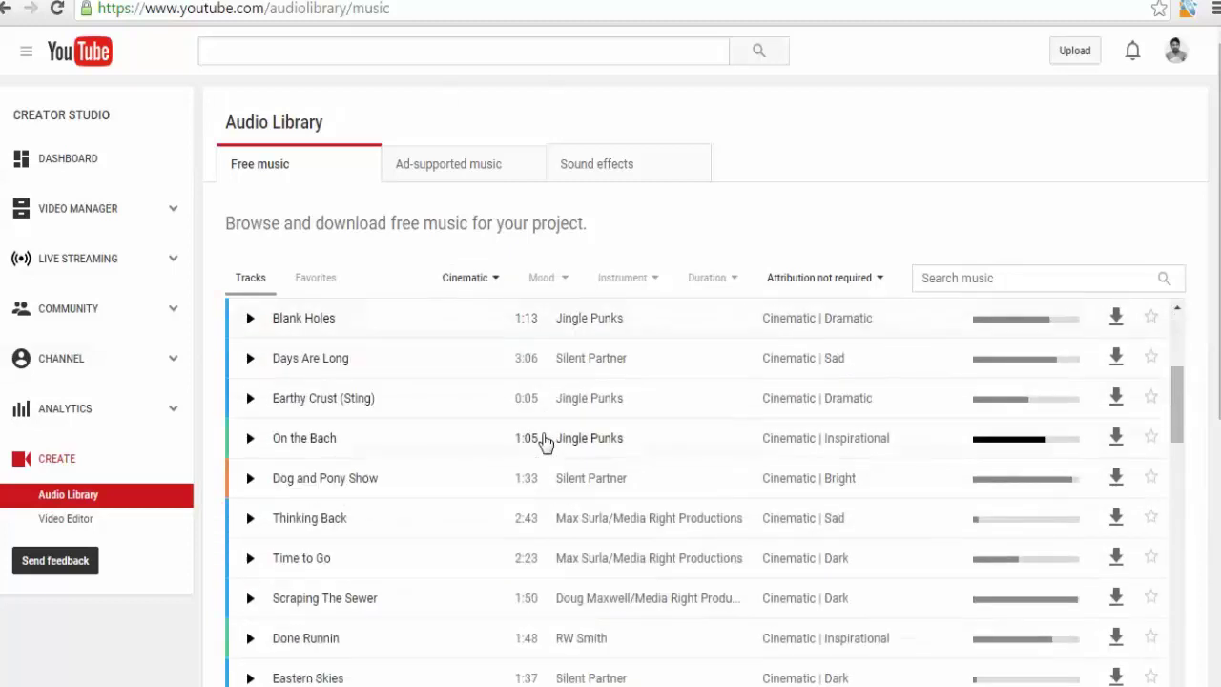
{"action": "scroll", "coordinate": [545, 442], "scroll_direction": "up", "scroll_amount": 4}
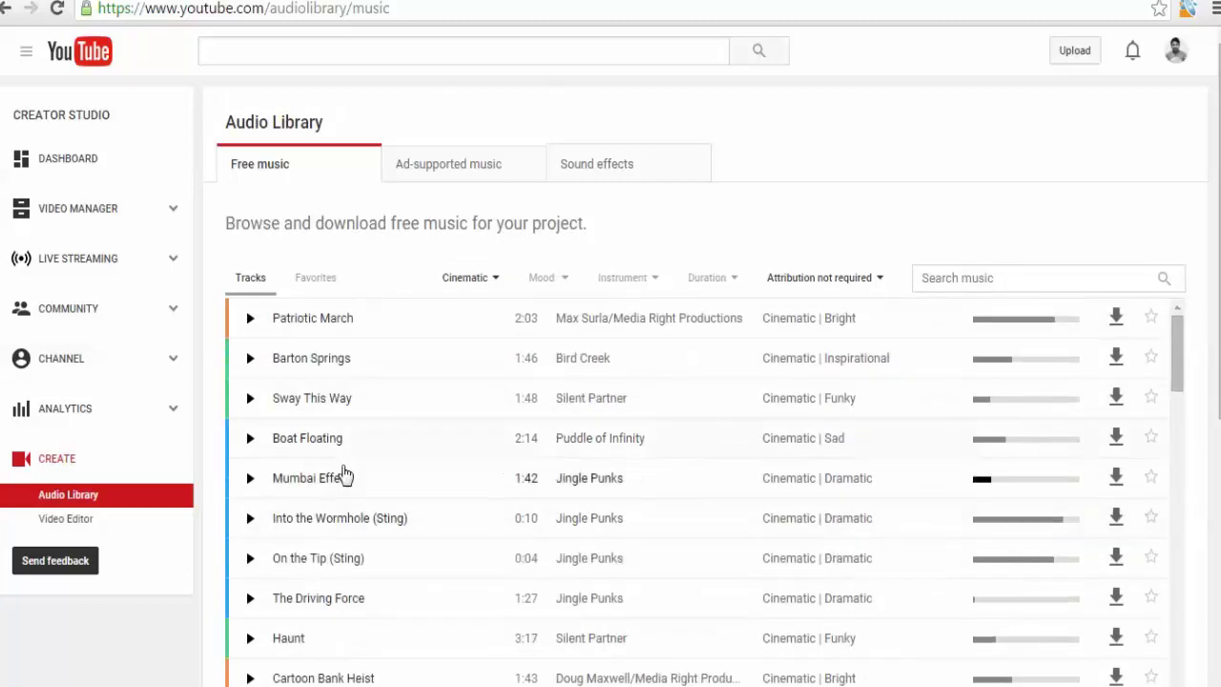
Open the Audio Library's ad-supported music list and highlight the word "popular" in its description
{"action": "left_click", "coordinate": [463, 174]}
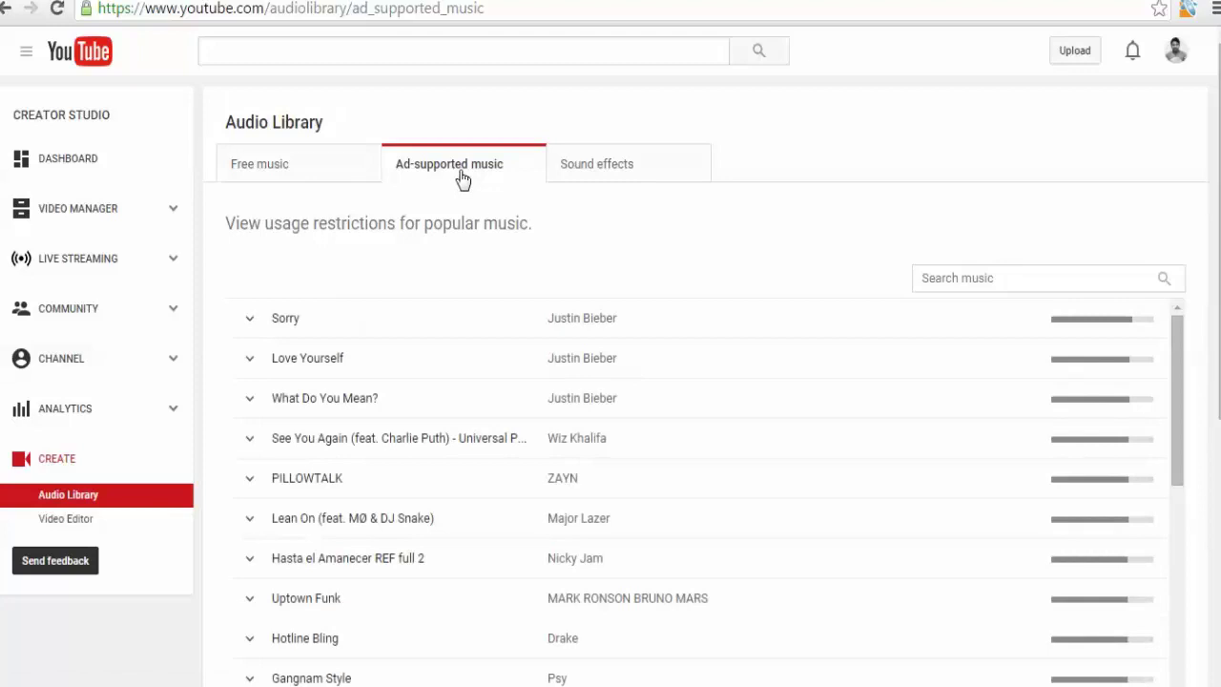
{"action": "double_click", "coordinate": [446, 223]}
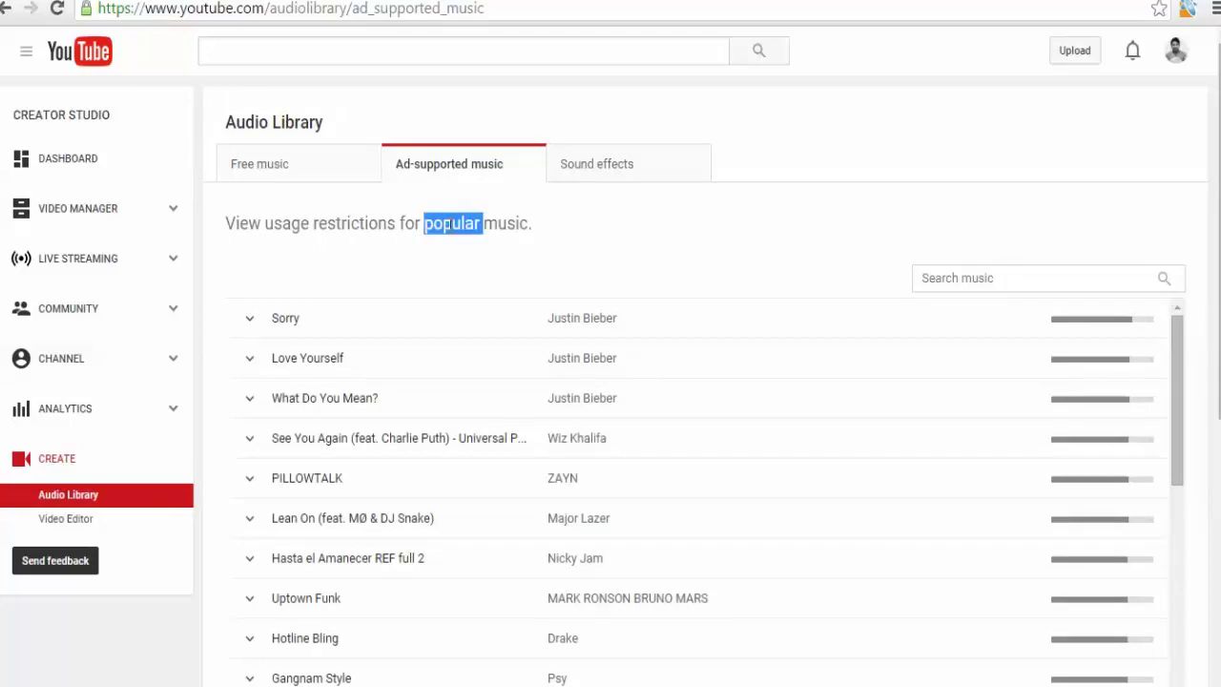
Look at the Audio Library's sound effects list, with its downloadable sounds, and return to the free music
{"action": "left_click", "coordinate": [447, 225]}
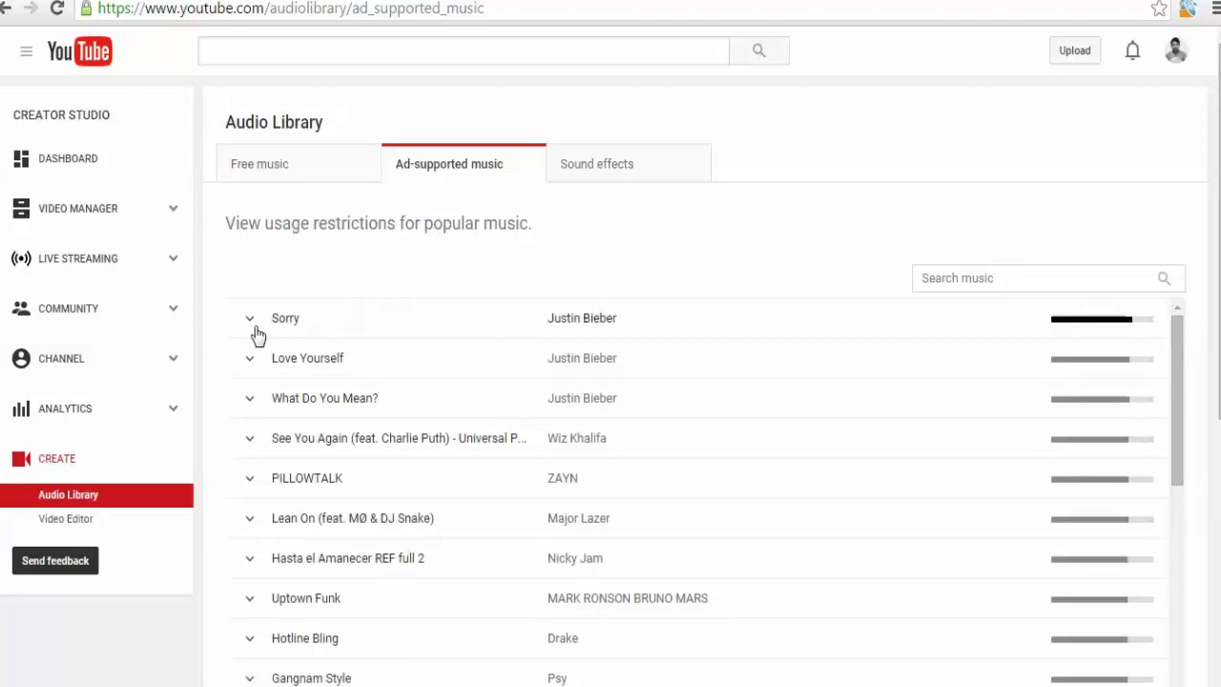
{"action": "left_click", "coordinate": [613, 172]}
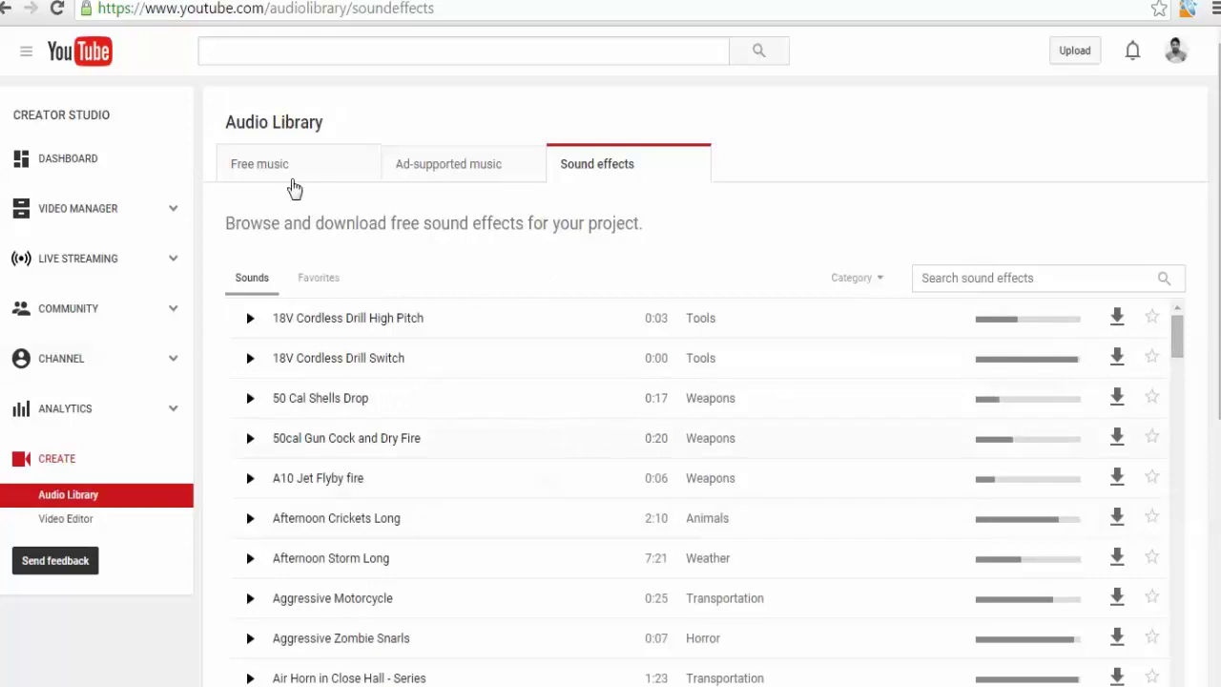
{"action": "left_click", "coordinate": [295, 181]}
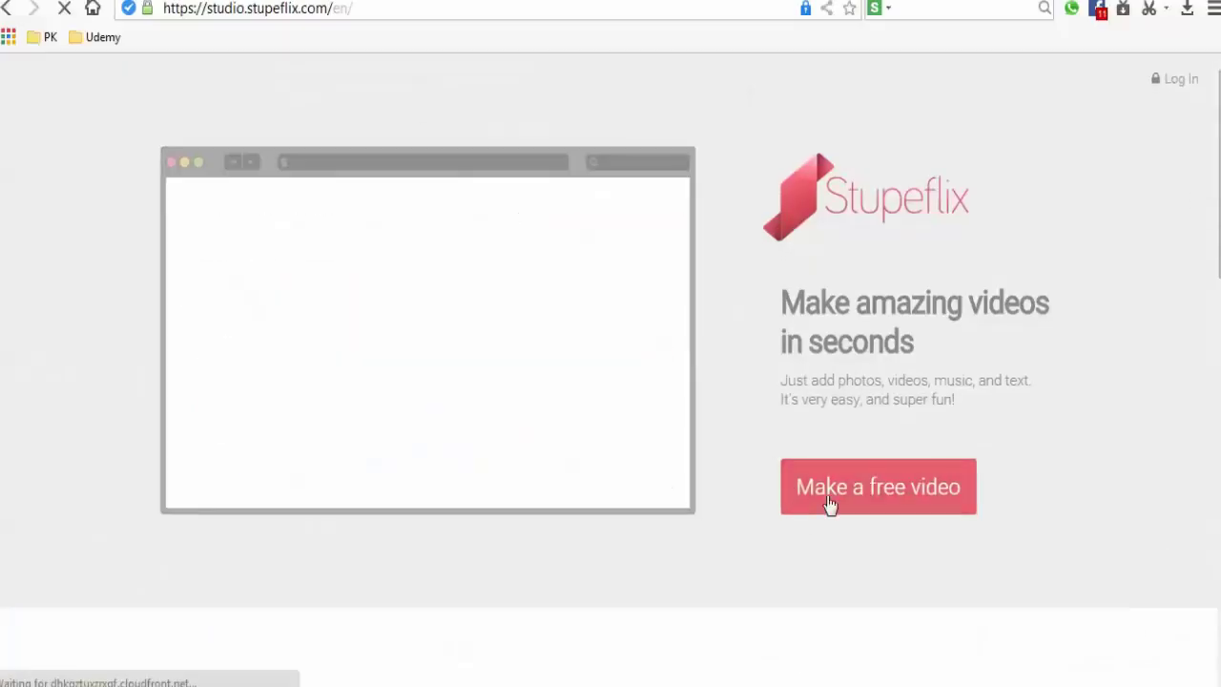
Switch to Stupeflix, start making a free video and look through the available video themes
{"action": "left_click", "coordinate": [830, 506]}
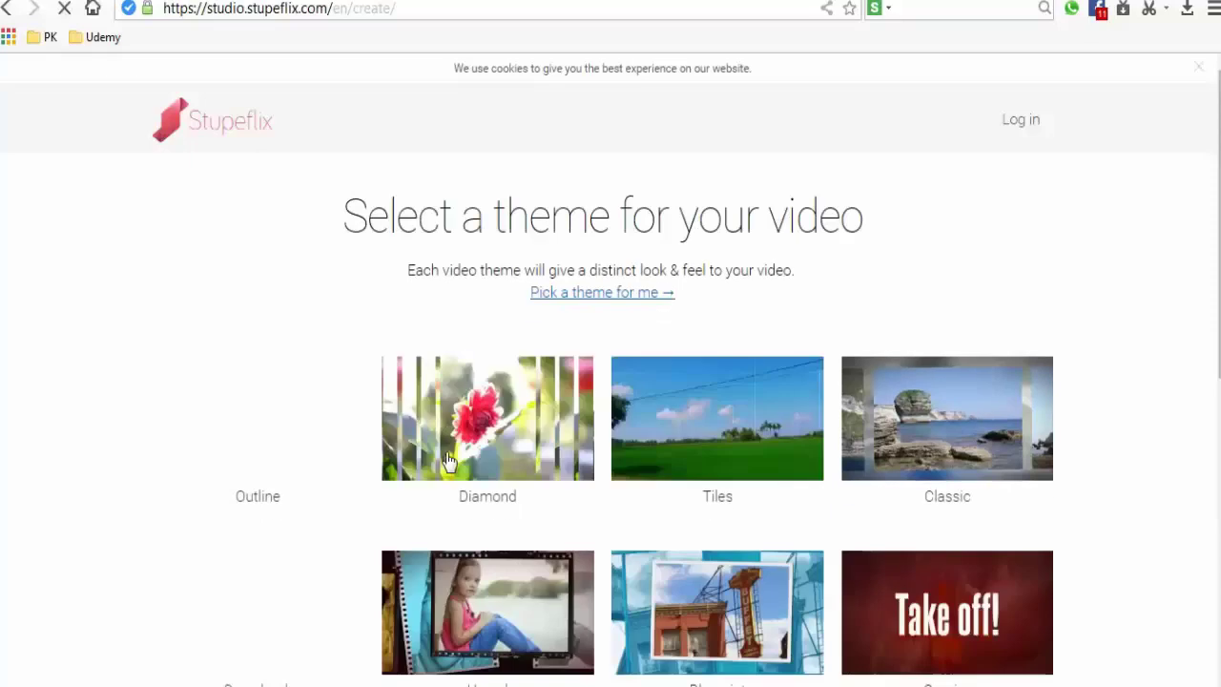
{"action": "scroll", "coordinate": [301, 482], "scroll_direction": "down", "scroll_amount": 7}
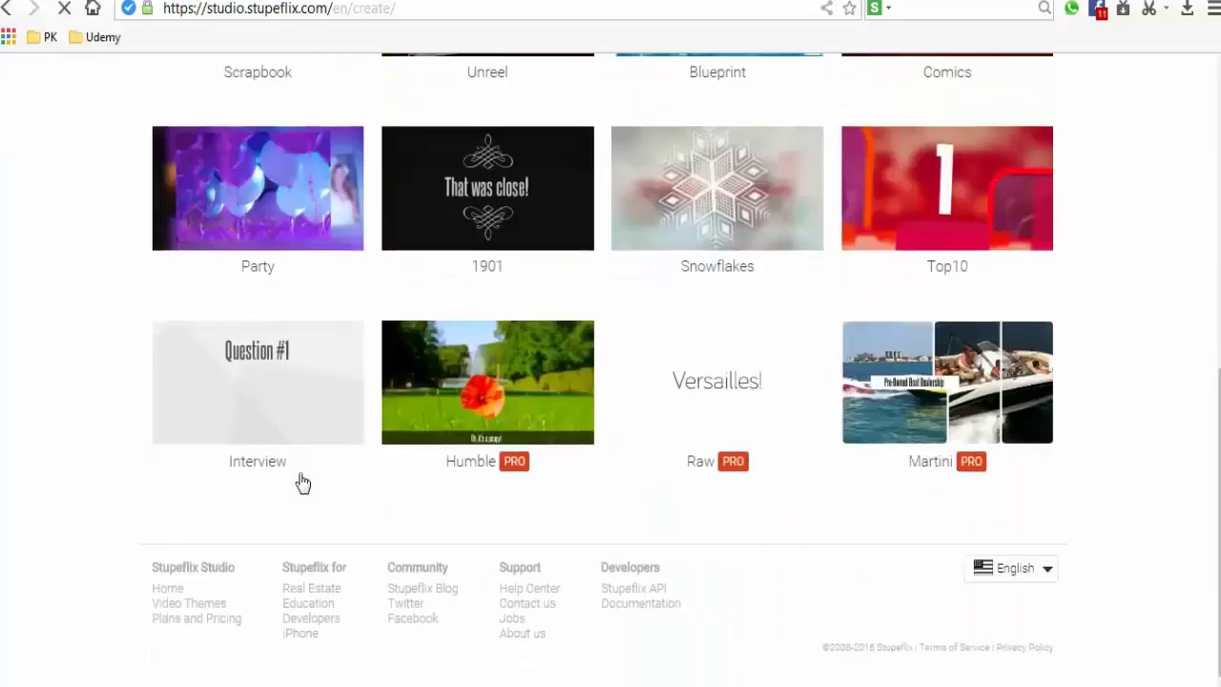
{"action": "scroll", "coordinate": [301, 482], "scroll_direction": "up", "scroll_amount": 4}
{"action": "scroll", "coordinate": [301, 482], "scroll_direction": "up", "scroll_amount": 2}
{"action": "scroll", "coordinate": [302, 481], "scroll_direction": "down", "scroll_amount": 4}
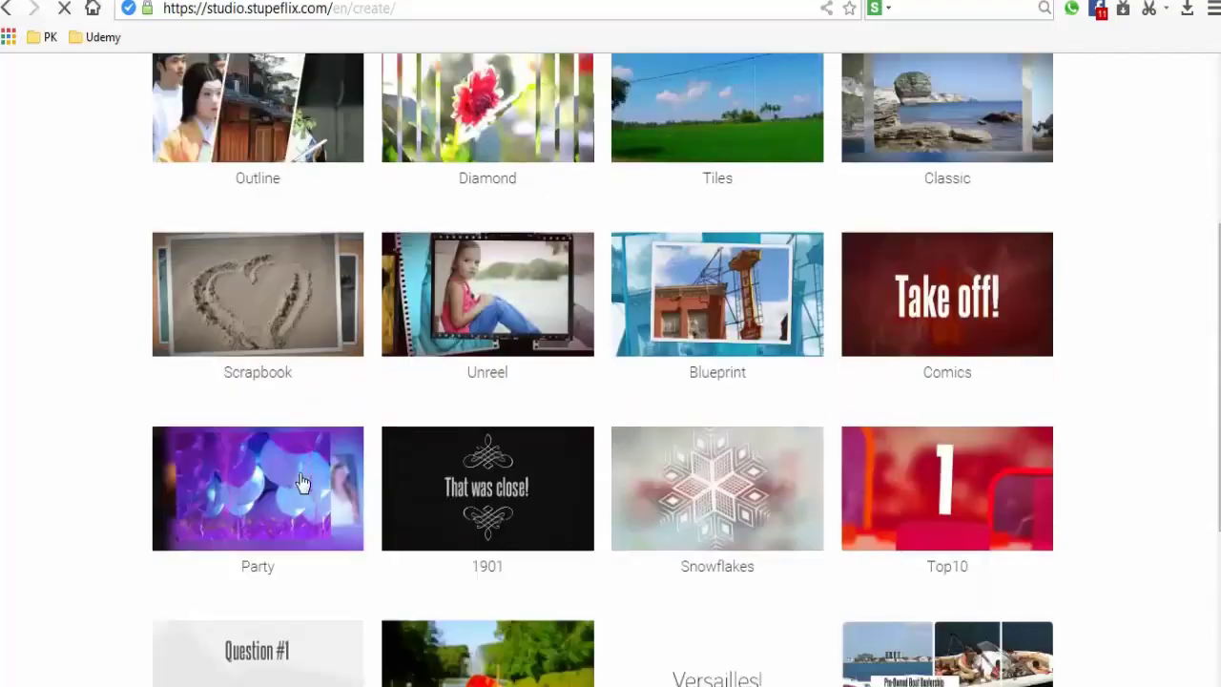
{"action": "scroll", "coordinate": [301, 482], "scroll_direction": "up", "scroll_amount": 4}
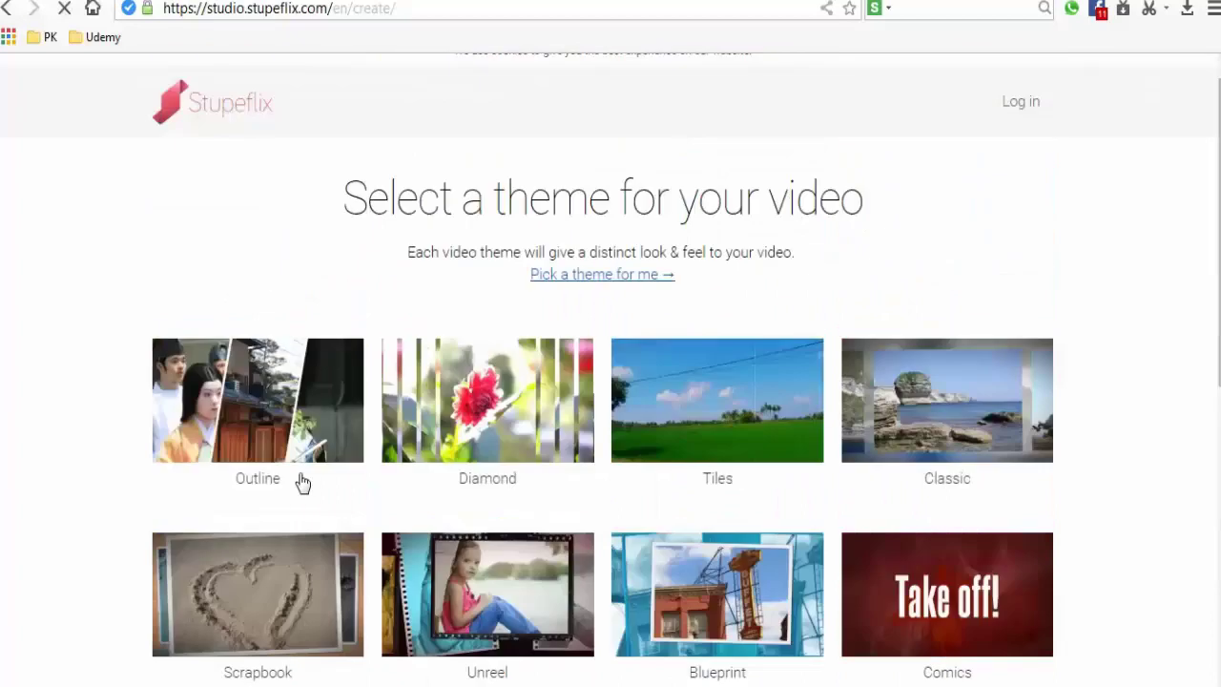
{"action": "scroll", "coordinate": [302, 482], "scroll_direction": "down", "scroll_amount": 4}
{"action": "scroll", "coordinate": [302, 482], "scroll_direction": "up", "scroll_amount": 4}
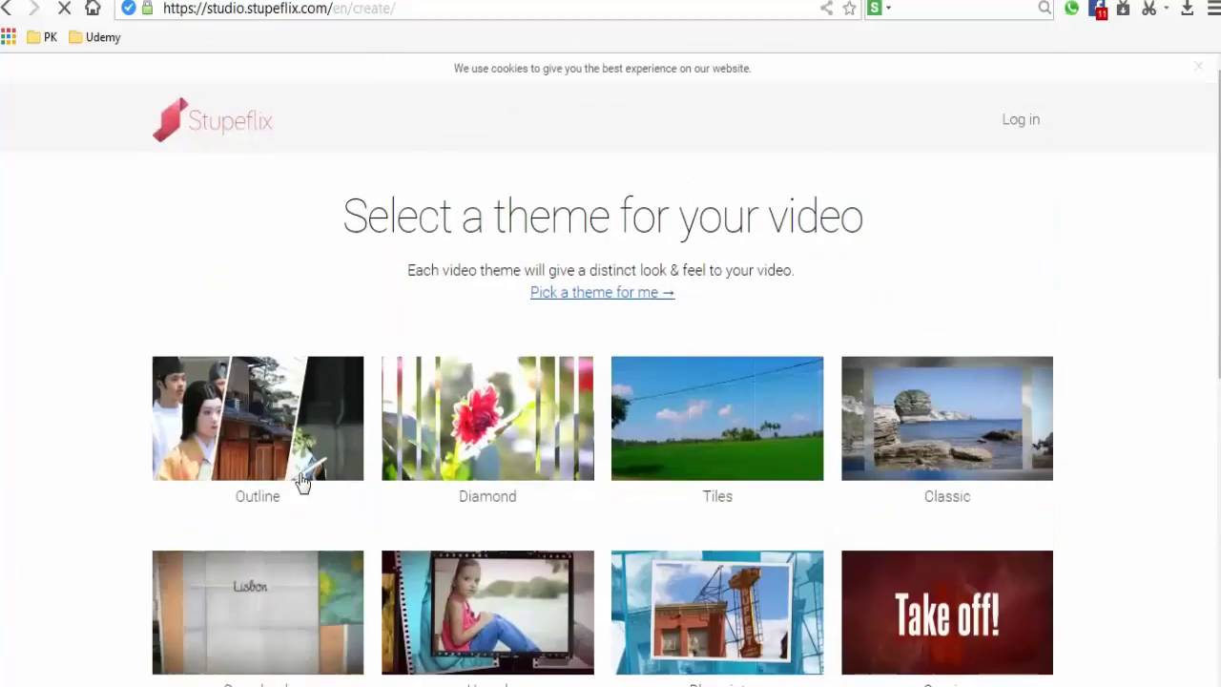
Preview the Outline theme's sample video, pause it and bring up its MP4 download option
{"action": "left_click", "coordinate": [258, 434]}
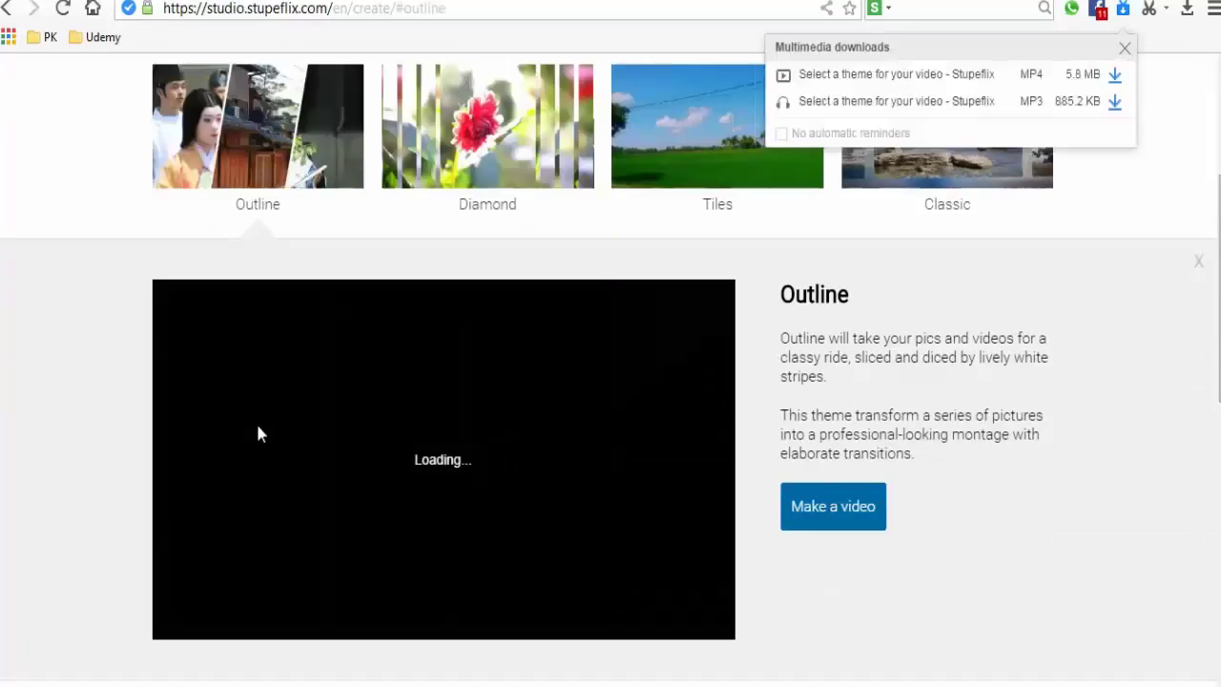
{"action": "mouse_move", "coordinate": [449, 331]}
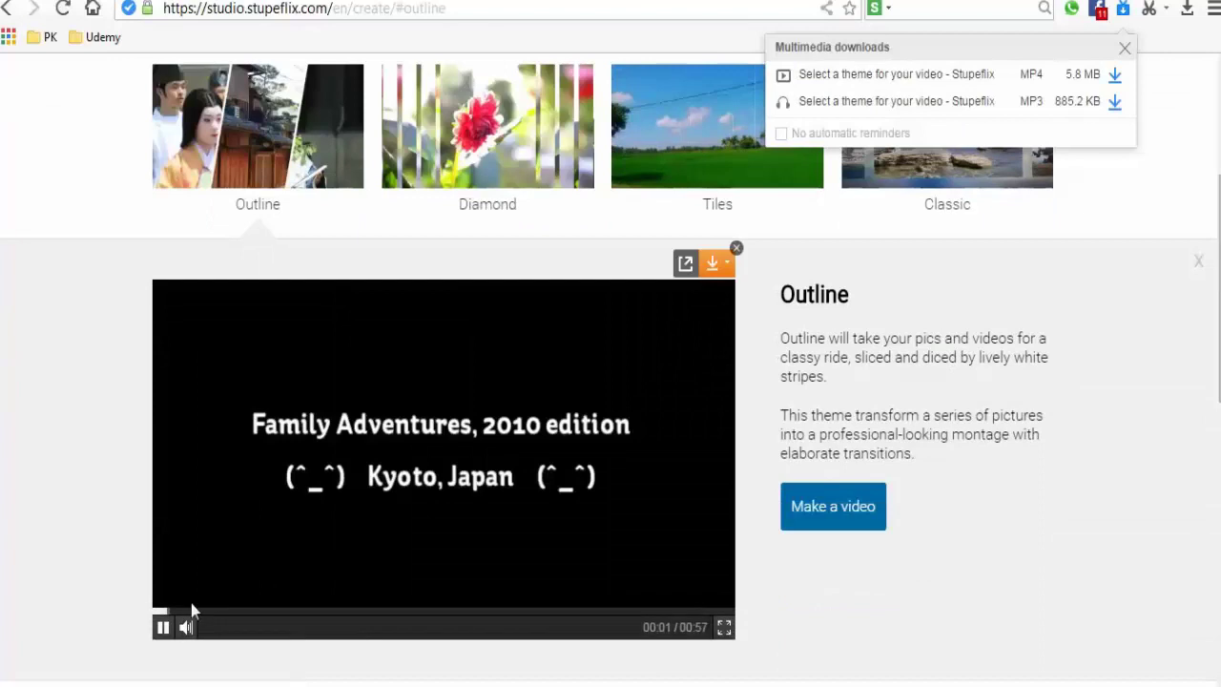
{"action": "left_click", "coordinate": [163, 630]}
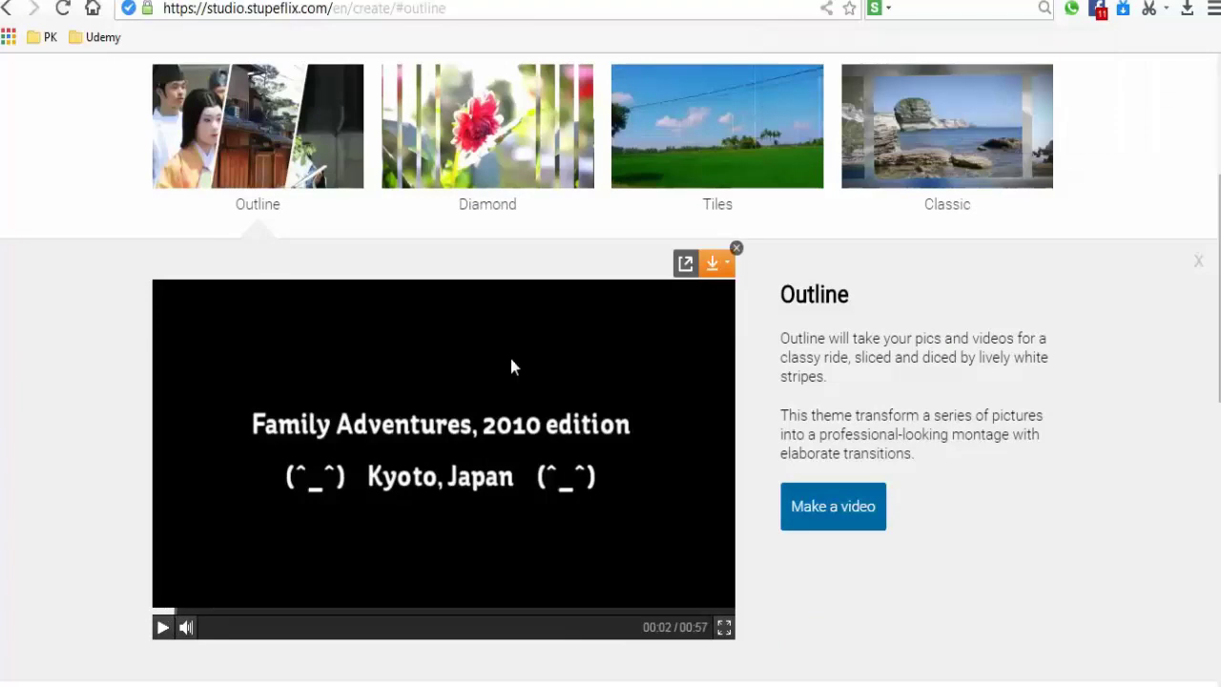
{"action": "left_click", "coordinate": [1125, 11]}
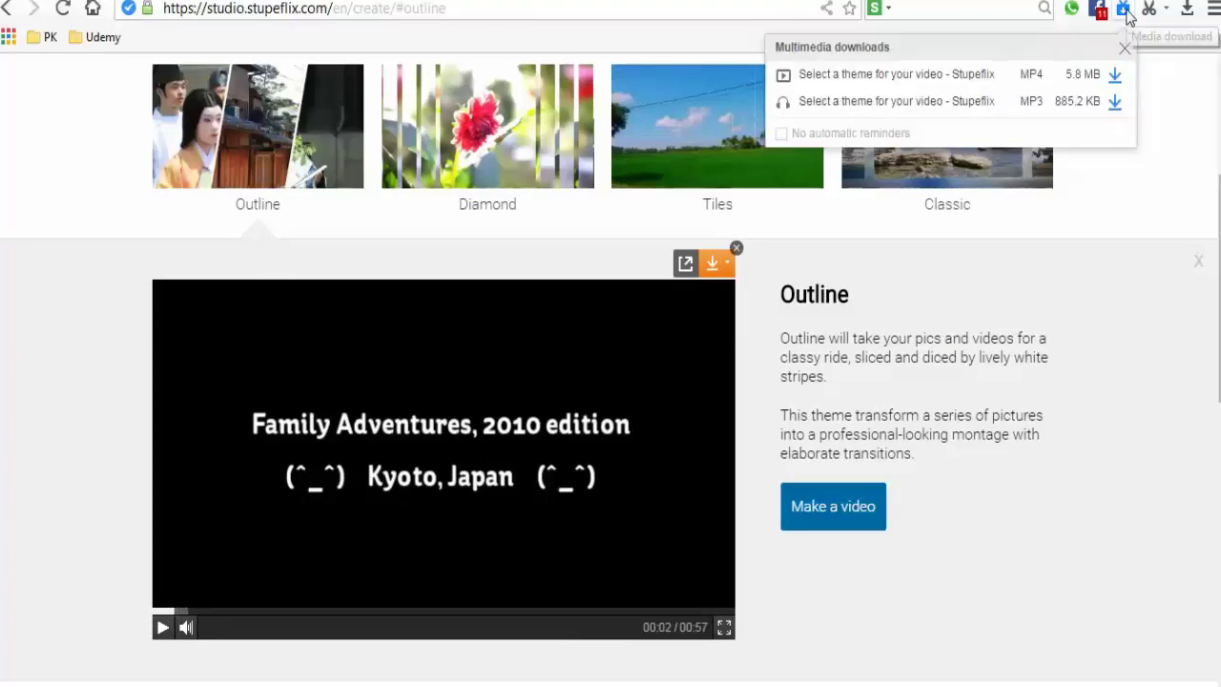
{"action": "left_click", "coordinate": [1113, 78]}
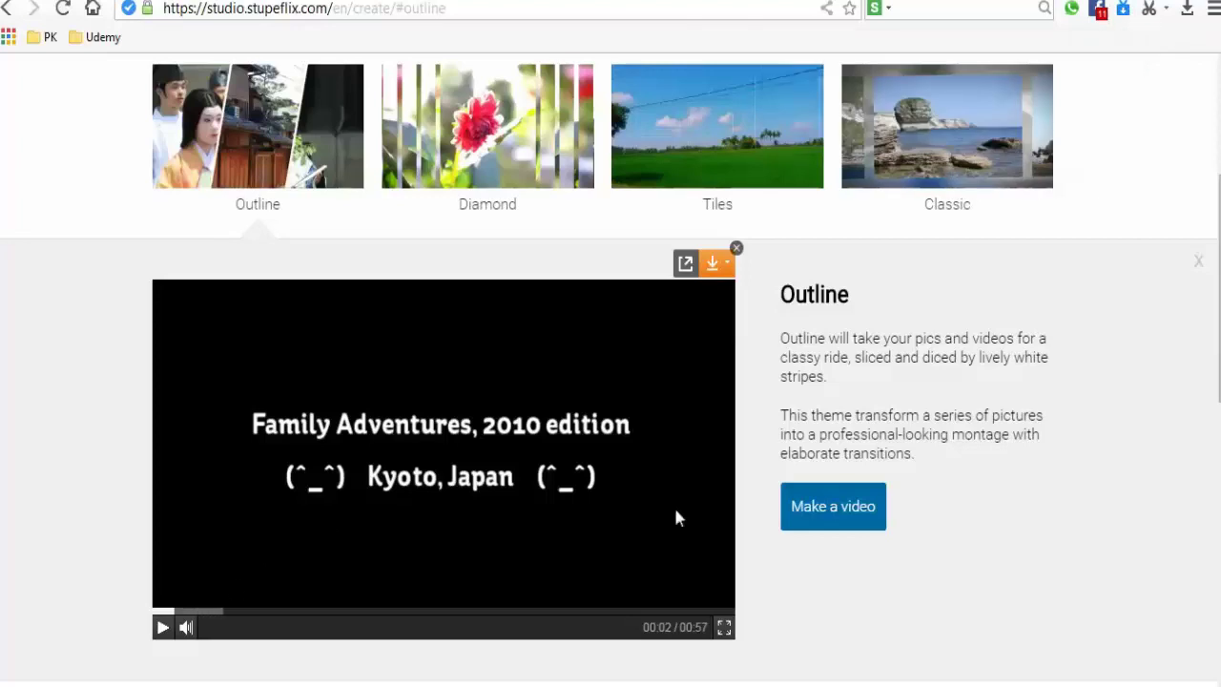
Create a video with the Outline theme and upload Dog_and_Pony_Show from the desktop's New folder as audio
{"action": "left_click", "coordinate": [820, 518]}
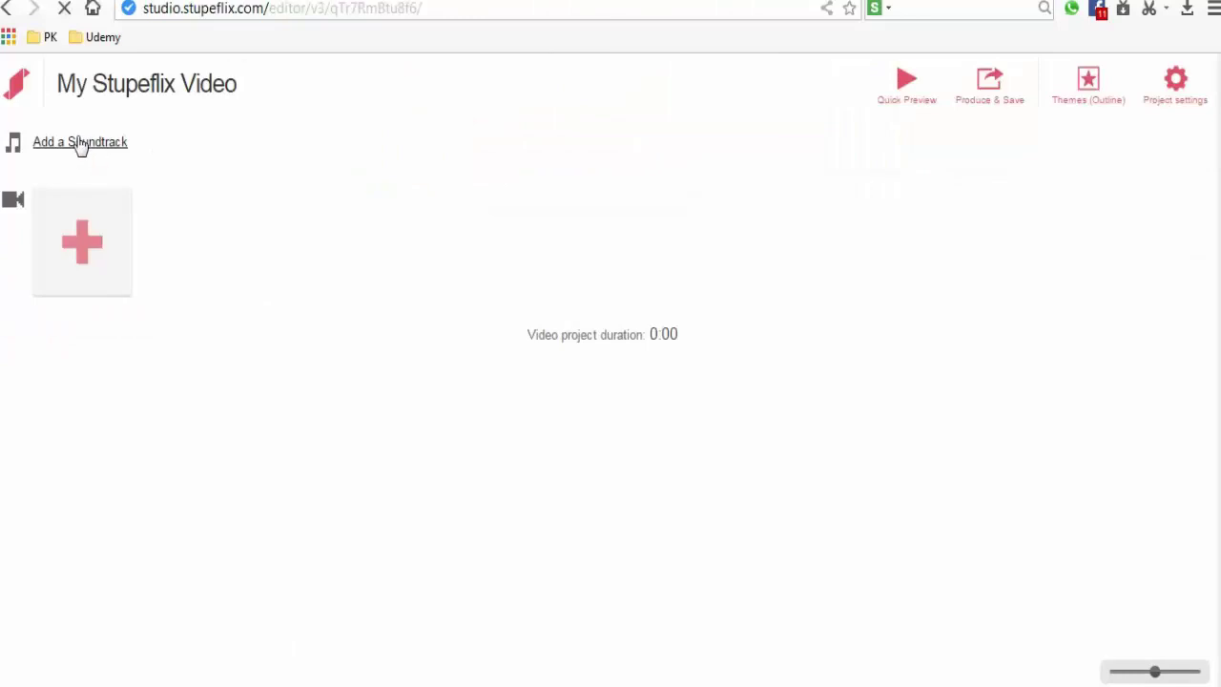
{"action": "left_click", "coordinate": [79, 151]}
{"action": "left_click", "coordinate": [117, 162]}
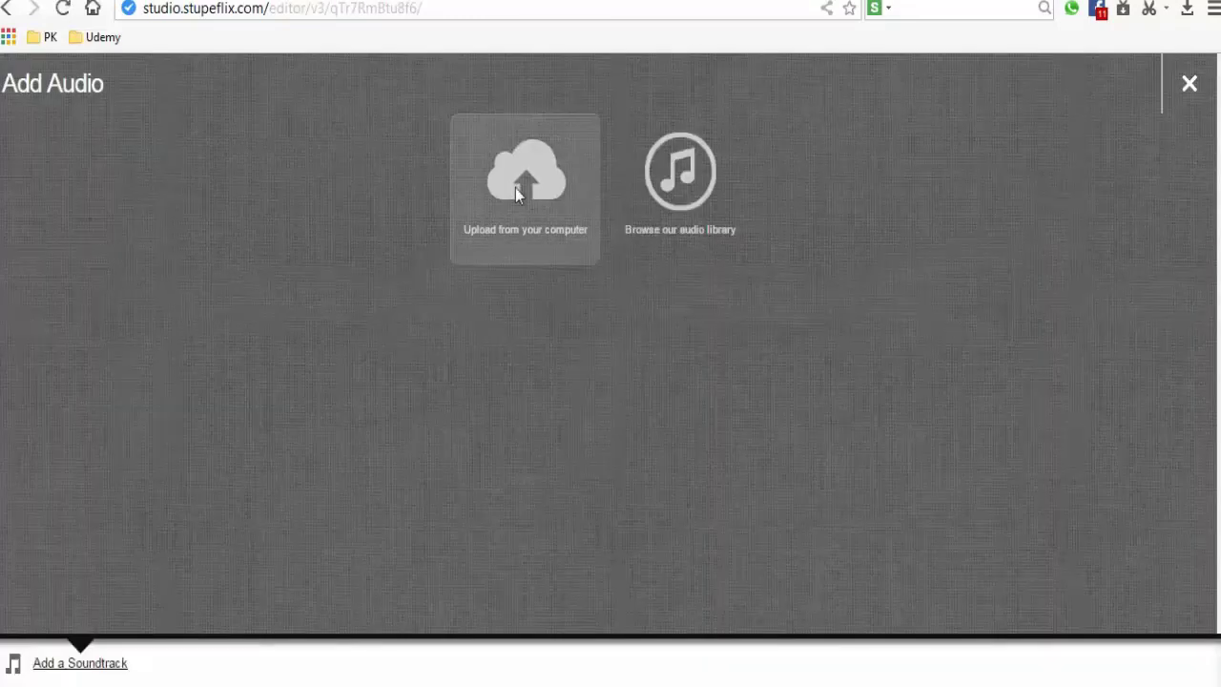
{"action": "left_click", "coordinate": [515, 188]}
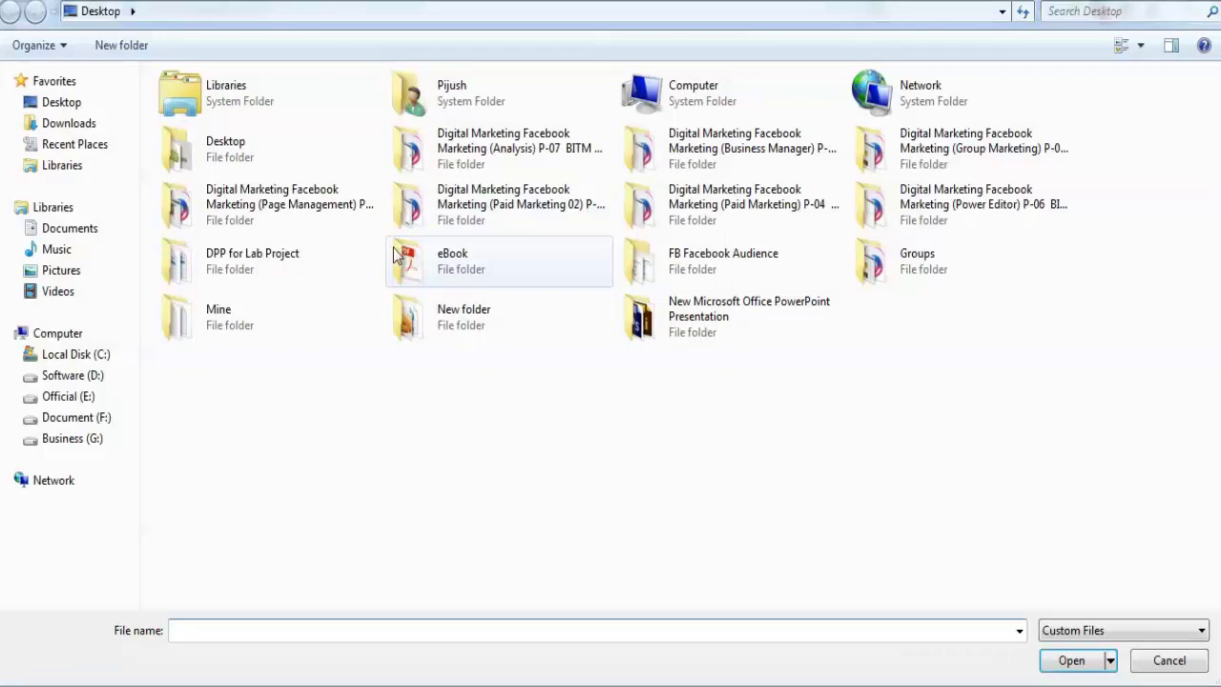
{"action": "left_click", "coordinate": [82, 103]}
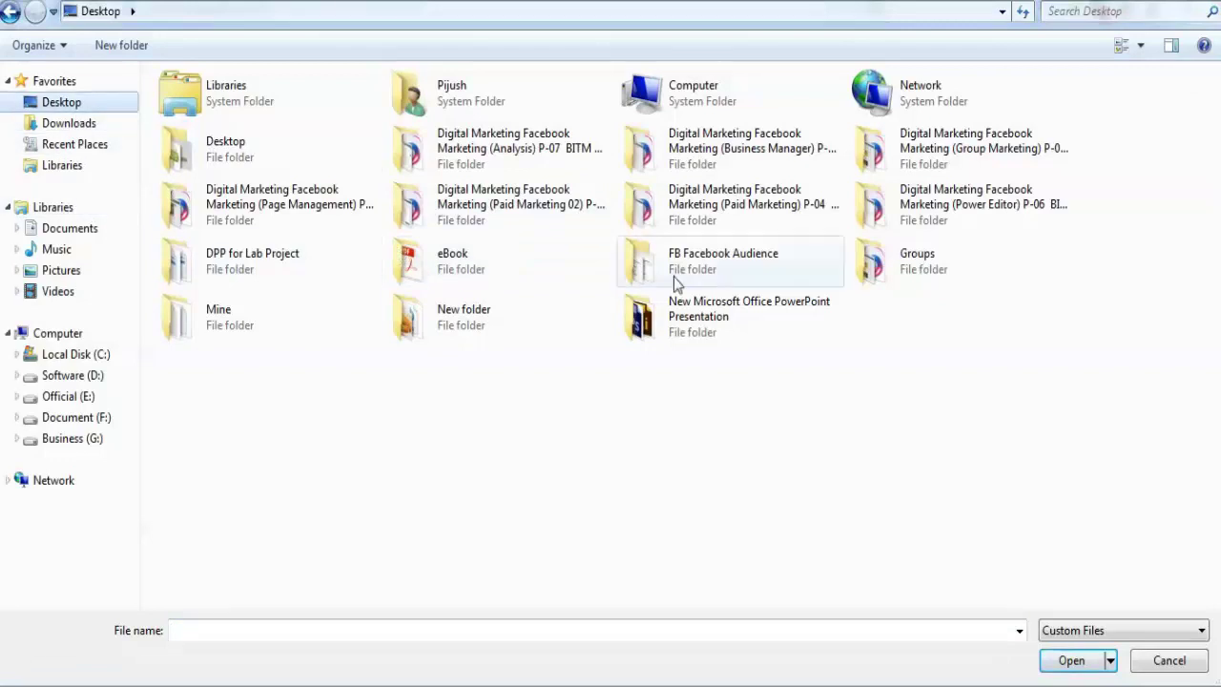
{"action": "double_click", "coordinate": [437, 308]}
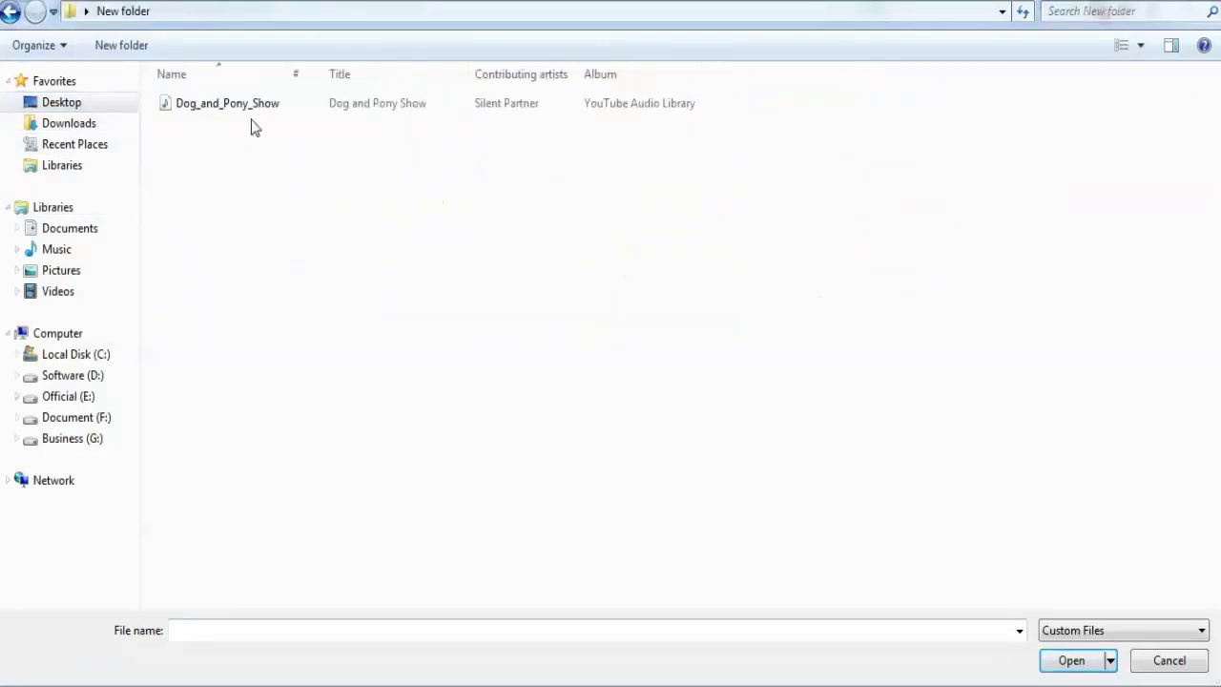
{"action": "double_click", "coordinate": [199, 108]}
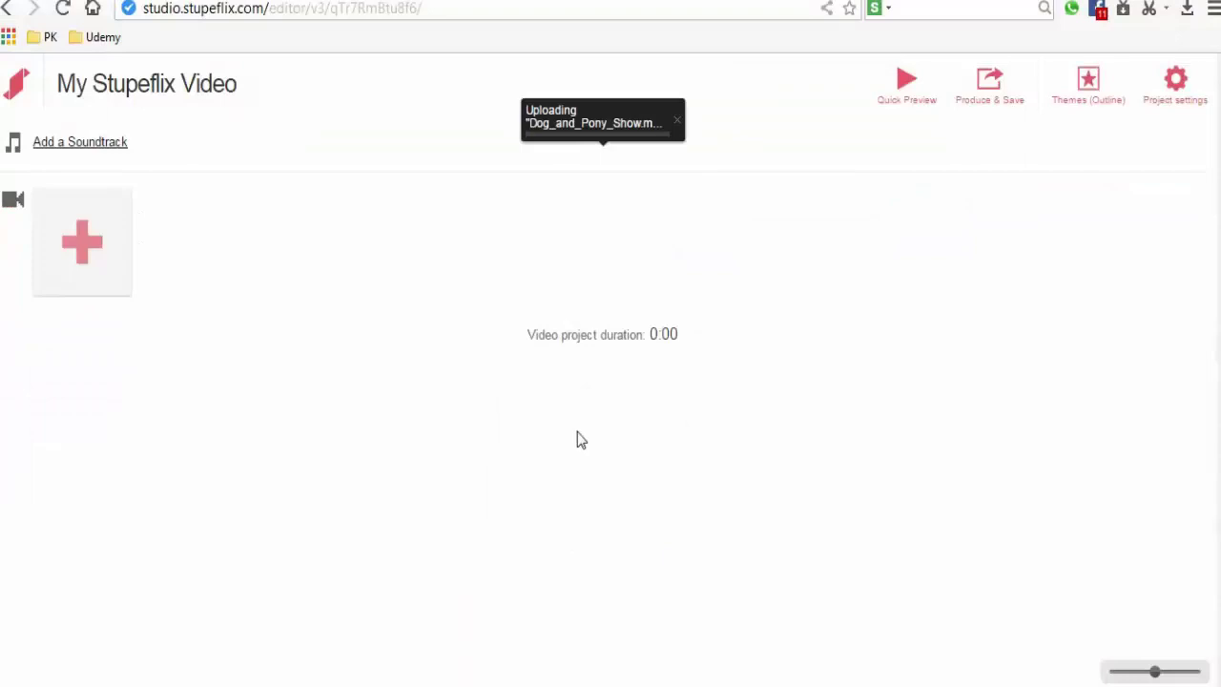
Add a title slide with the text "Best Foods 2016" and a custom duration of 4 seconds
{"action": "left_click", "coordinate": [76, 264]}
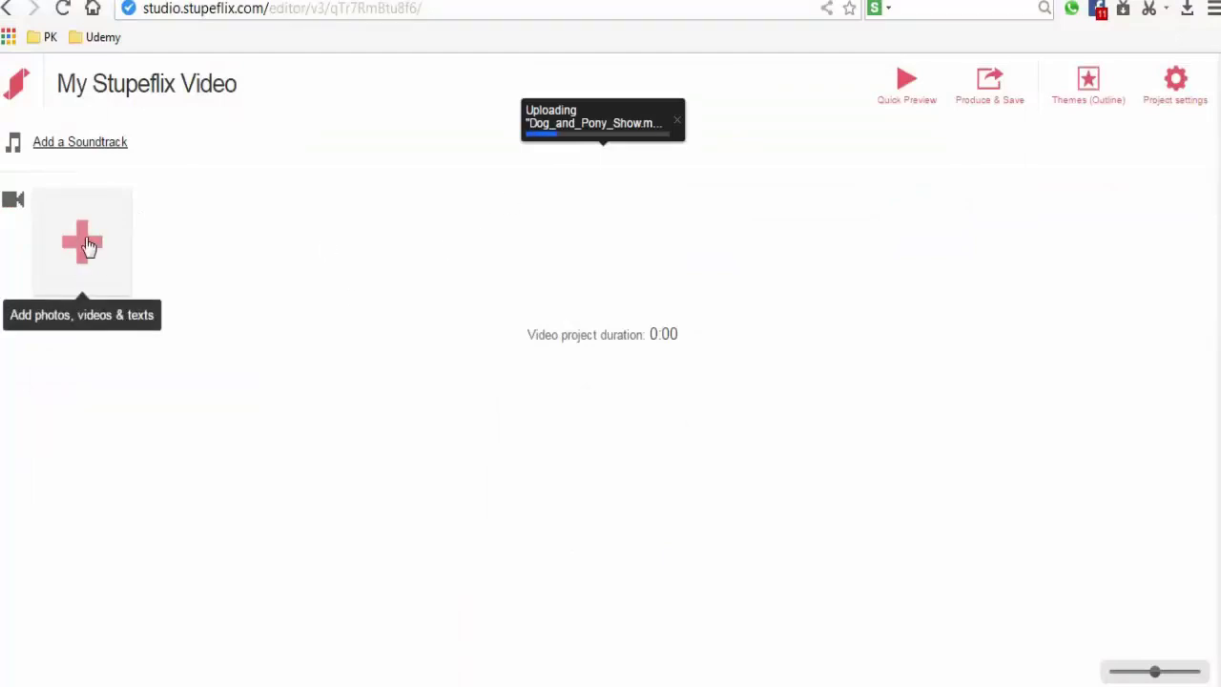
{"action": "left_click", "coordinate": [86, 245]}
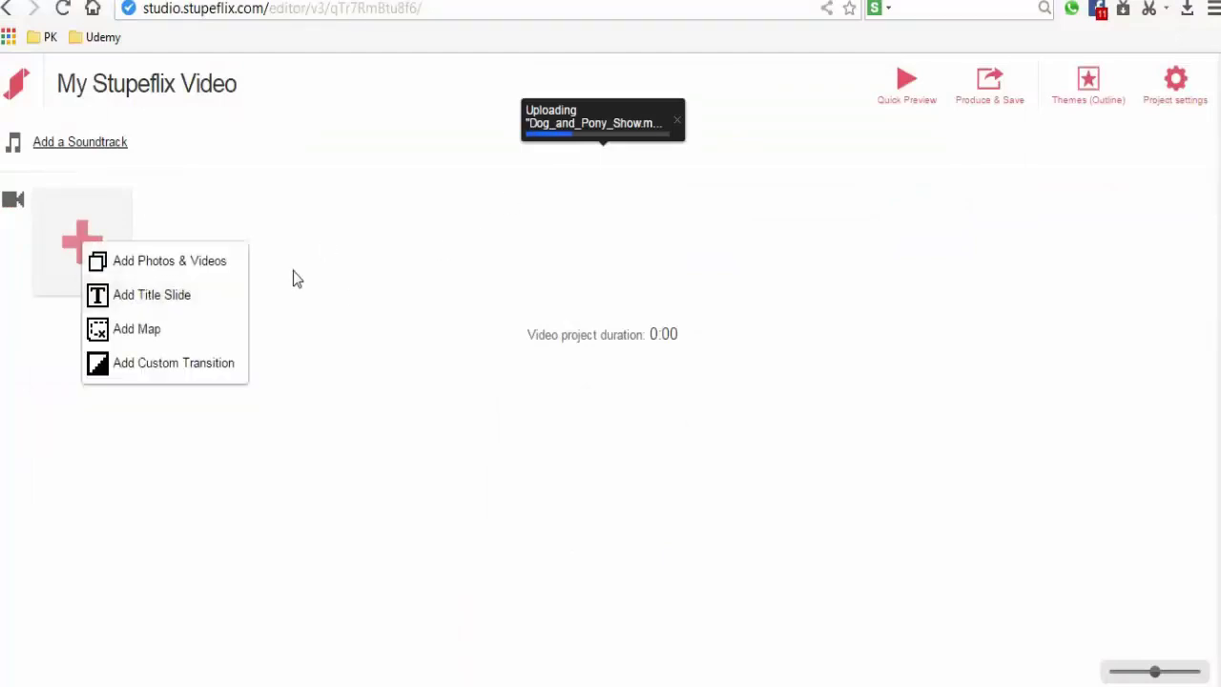
{"action": "left_click", "coordinate": [174, 304]}
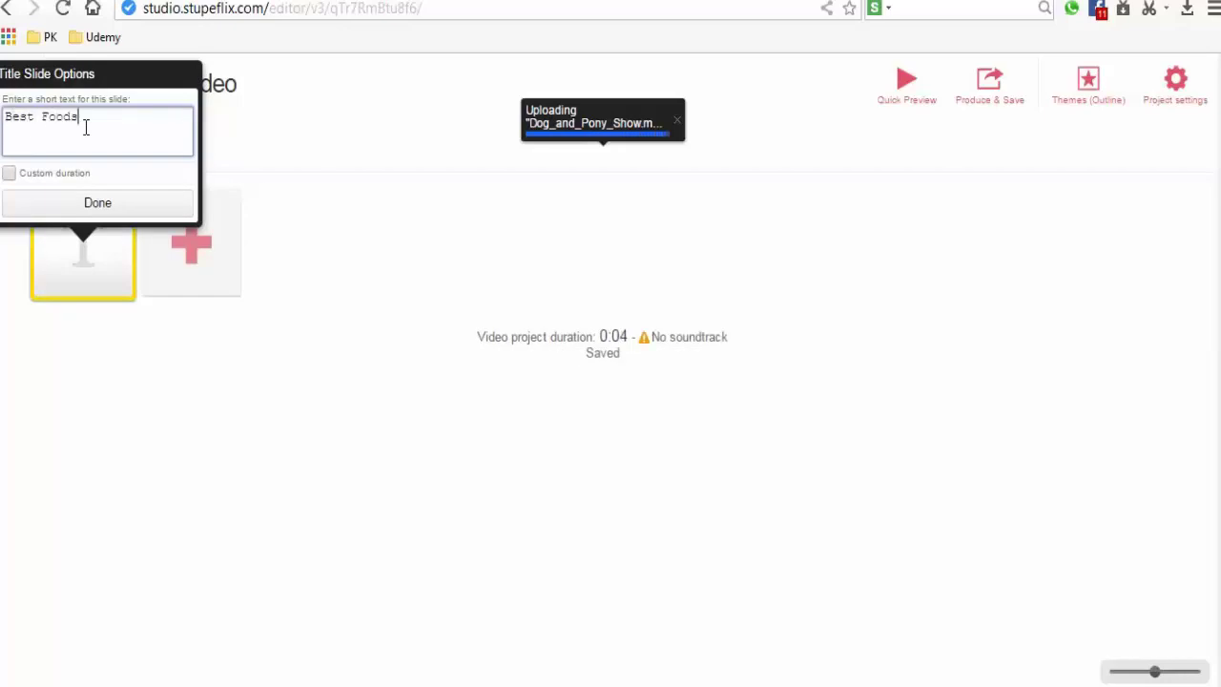
{"action": "type", "text": "16"}
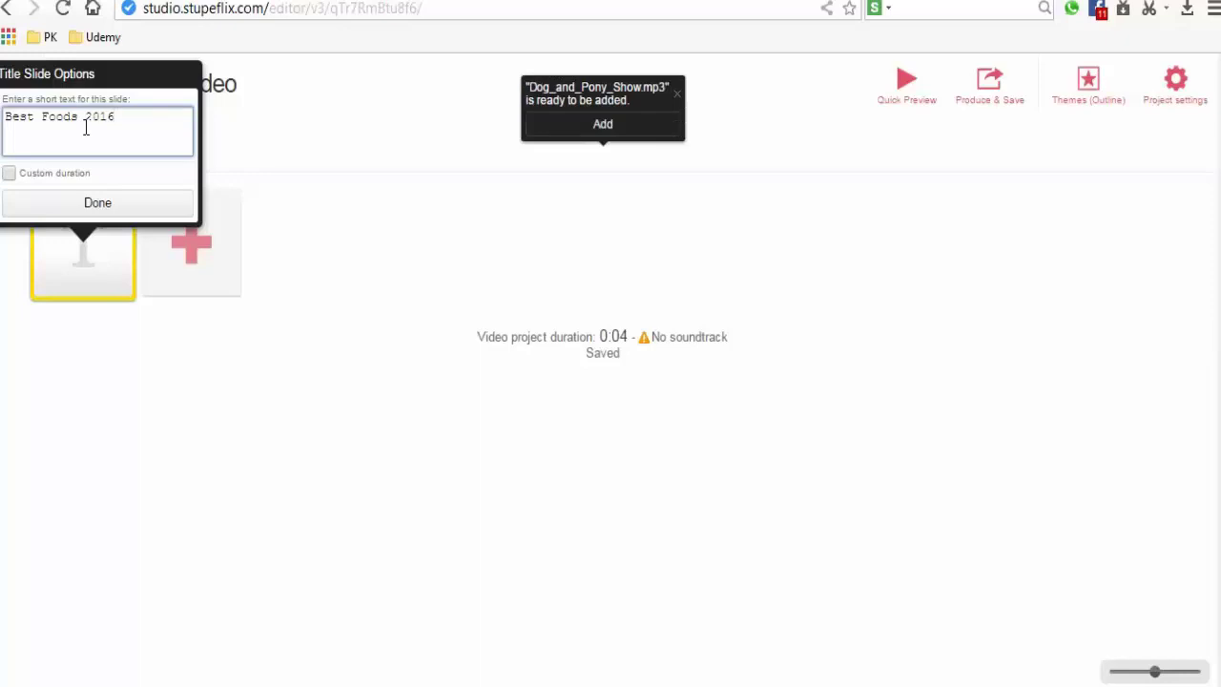
{"action": "left_click", "coordinate": [8, 173]}
{"action": "left_click", "coordinate": [55, 391]}
{"action": "left_click", "coordinate": [56, 391]}
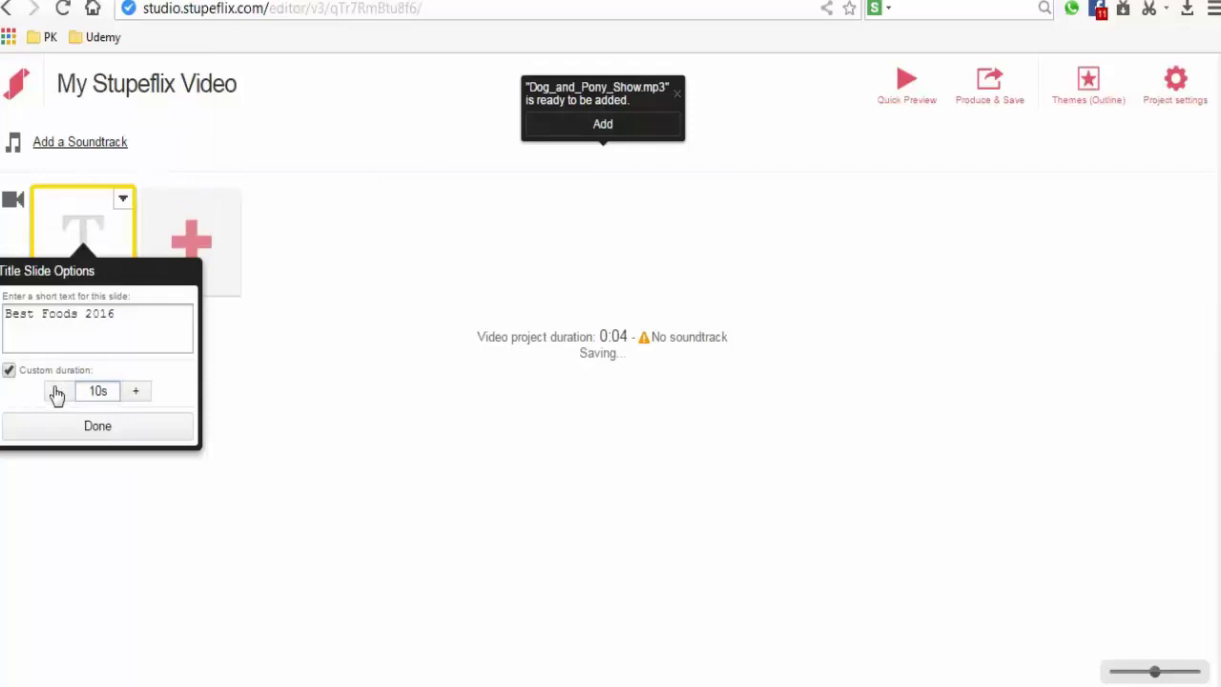
{"action": "left_click", "coordinate": [56, 391]}
{"action": "left_click", "coordinate": [91, 425]}
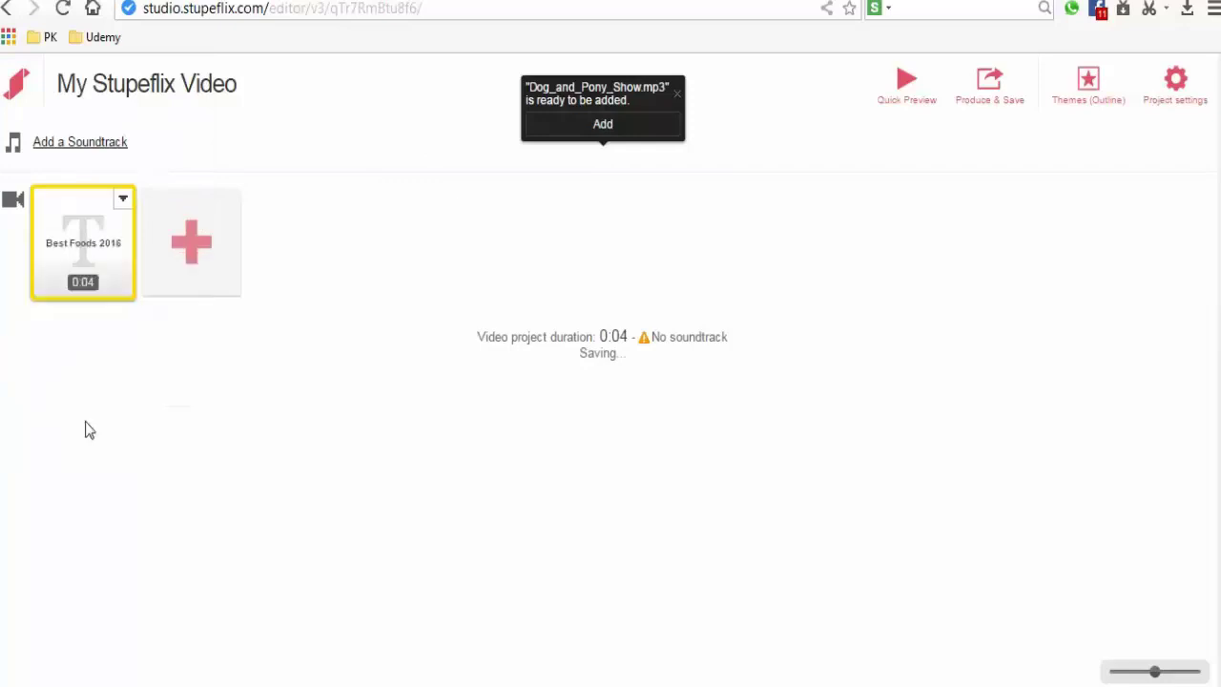
Add the uploaded Dog_and_Pony_Show.mp3 as soundtrack and upload all five fried chicken photos from New folder to the video
{"action": "left_click", "coordinate": [613, 126]}
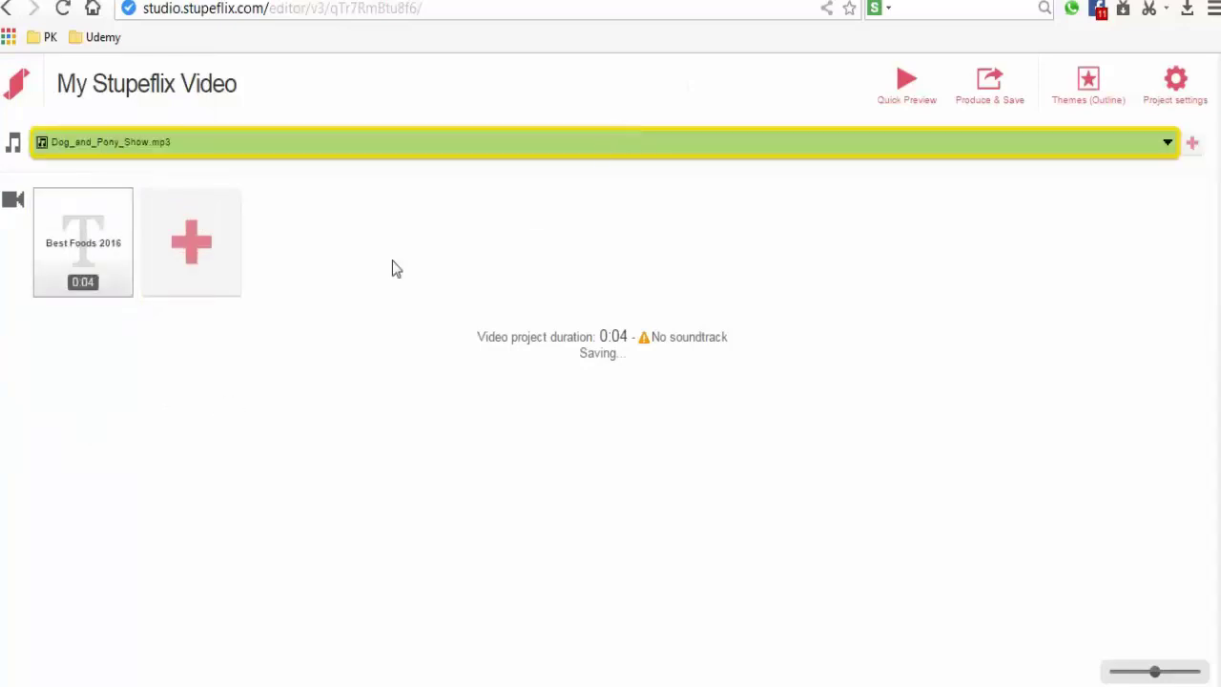
{"action": "left_click", "coordinate": [213, 251]}
{"action": "left_click", "coordinate": [267, 261]}
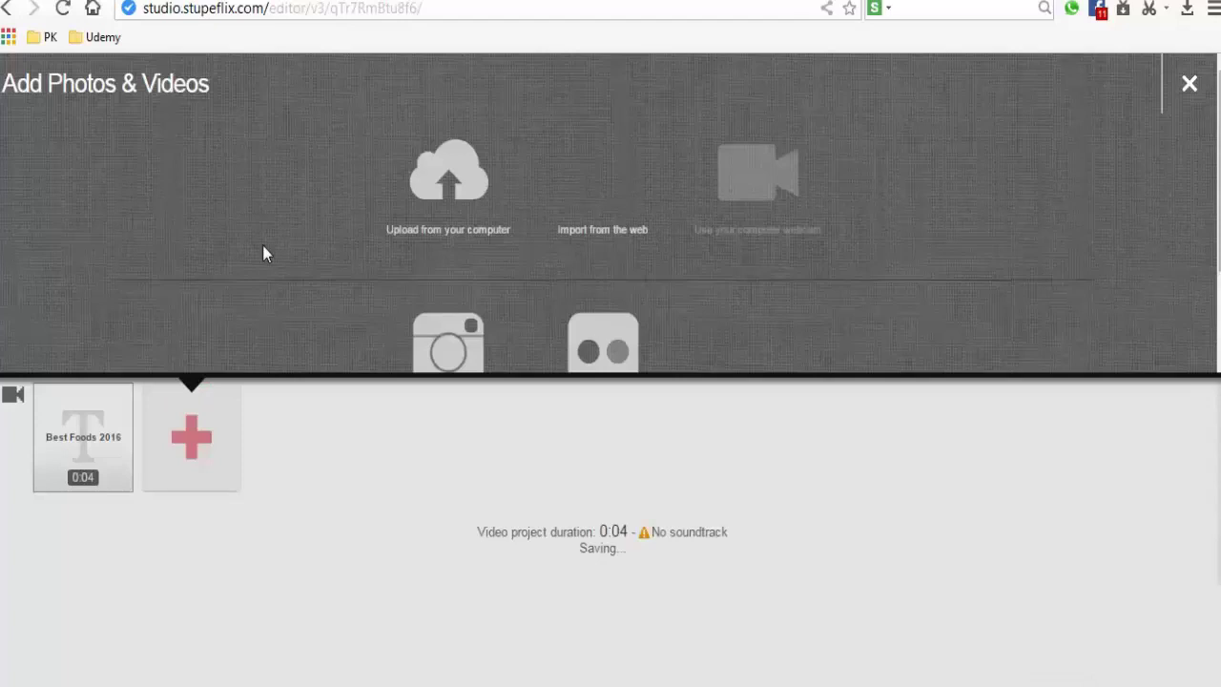
{"action": "left_click", "coordinate": [464, 169]}
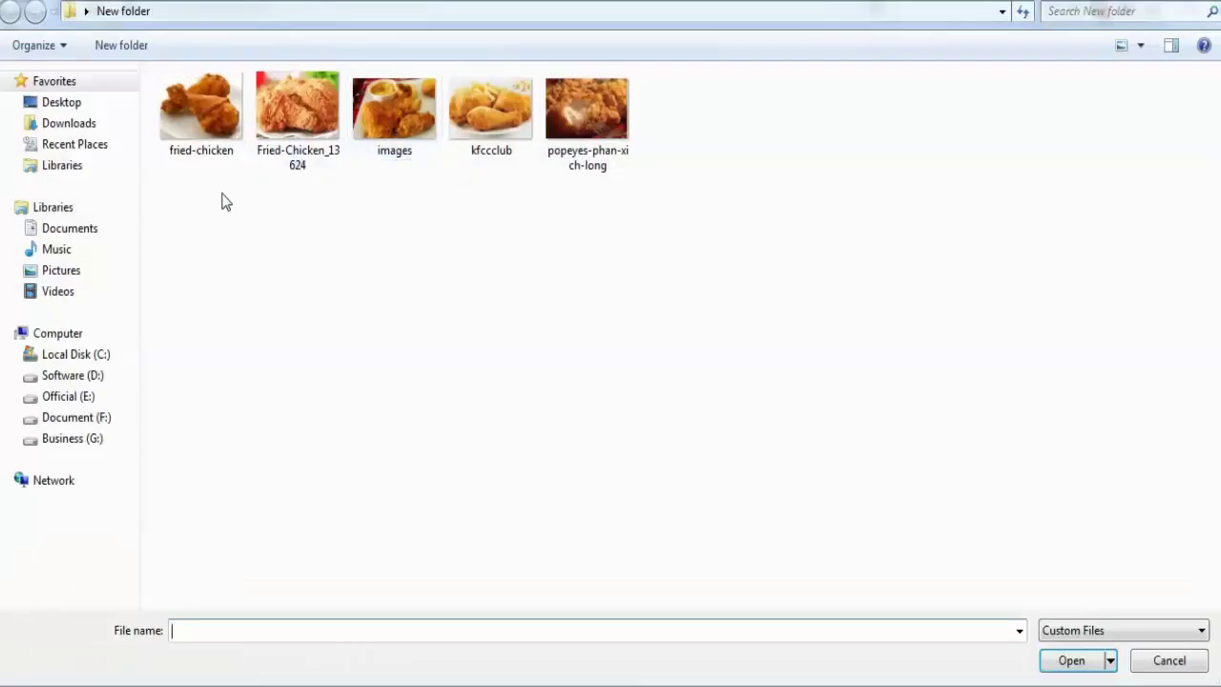
{"action": "left_click_drag", "start_coordinate": [204, 217], "coordinate": [646, 159]}
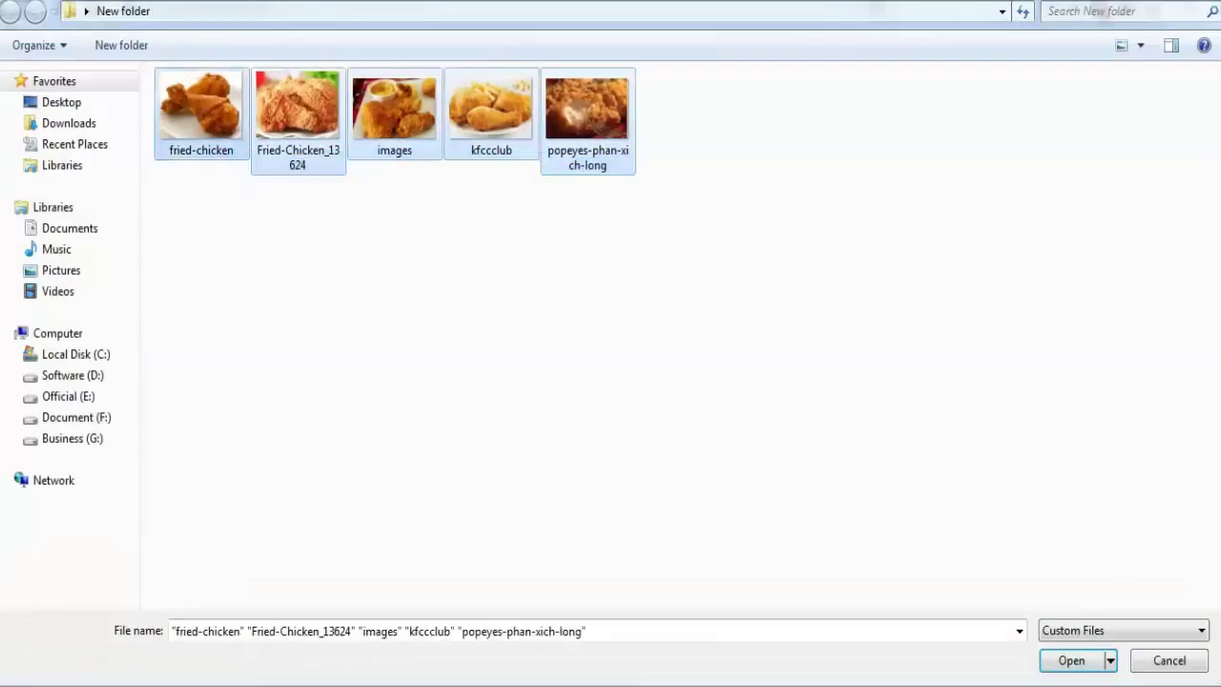
{"action": "left_click", "coordinate": [1071, 660]}
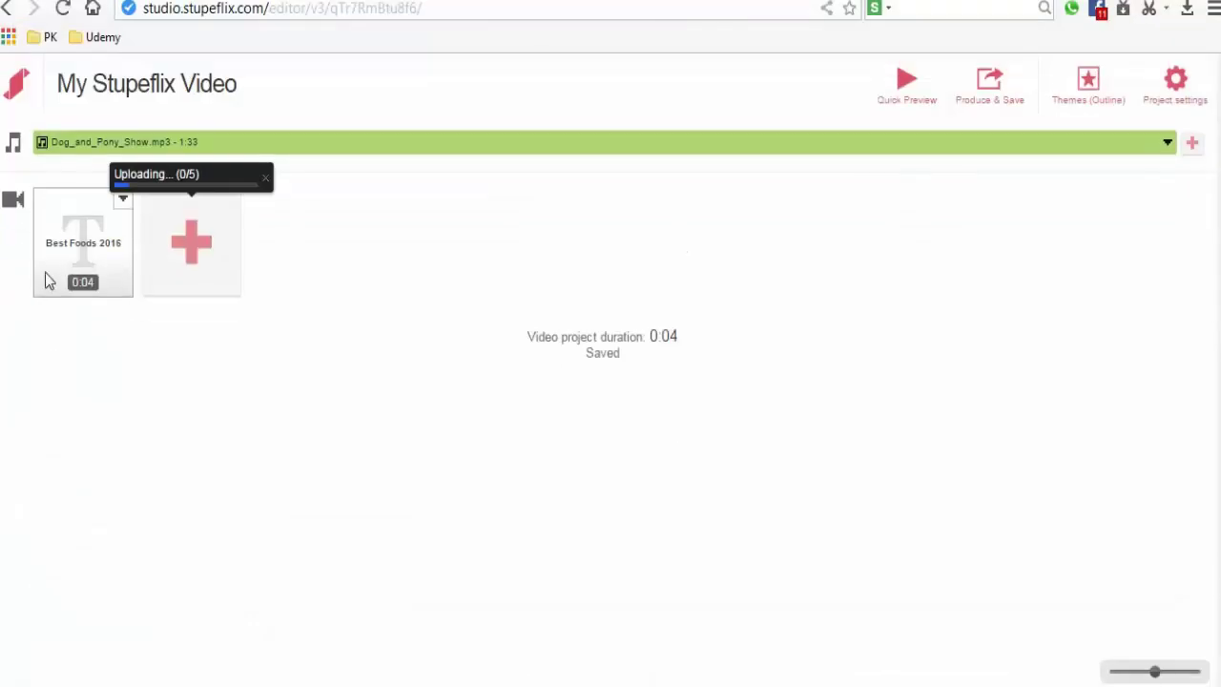
Change the title slide's text to "Best Fried Chicken"
{"action": "left_click", "coordinate": [123, 199]}
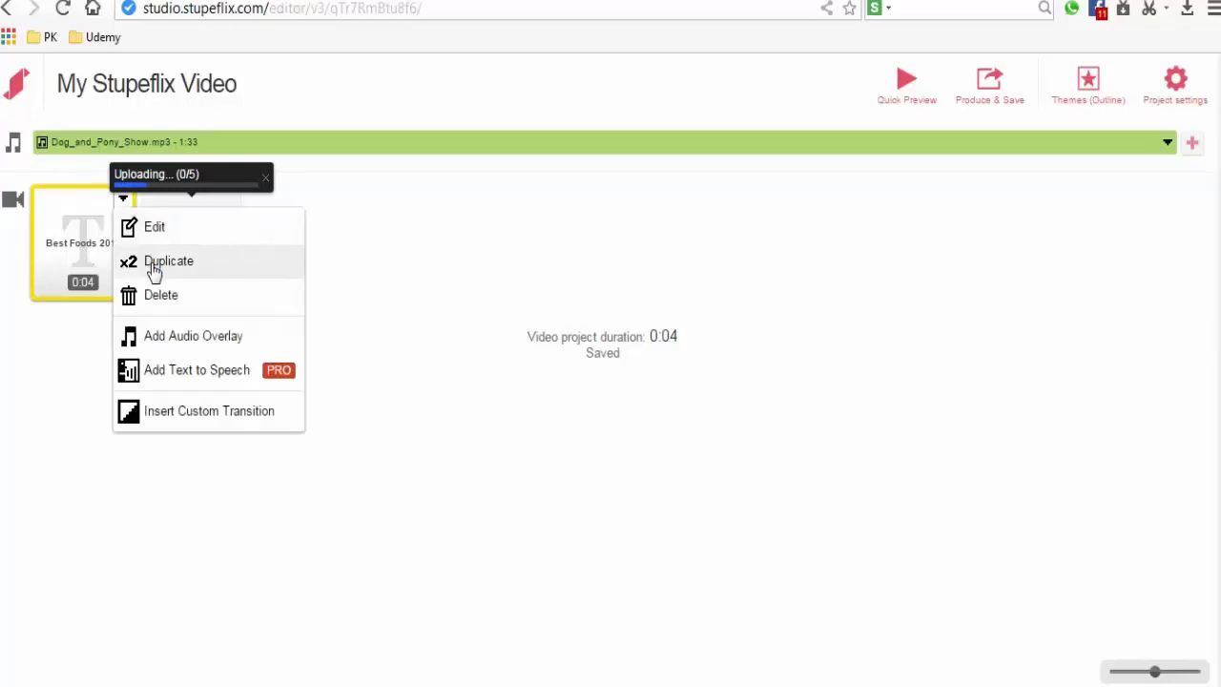
{"action": "left_click", "coordinate": [145, 231]}
{"action": "left_click", "coordinate": [63, 322]}
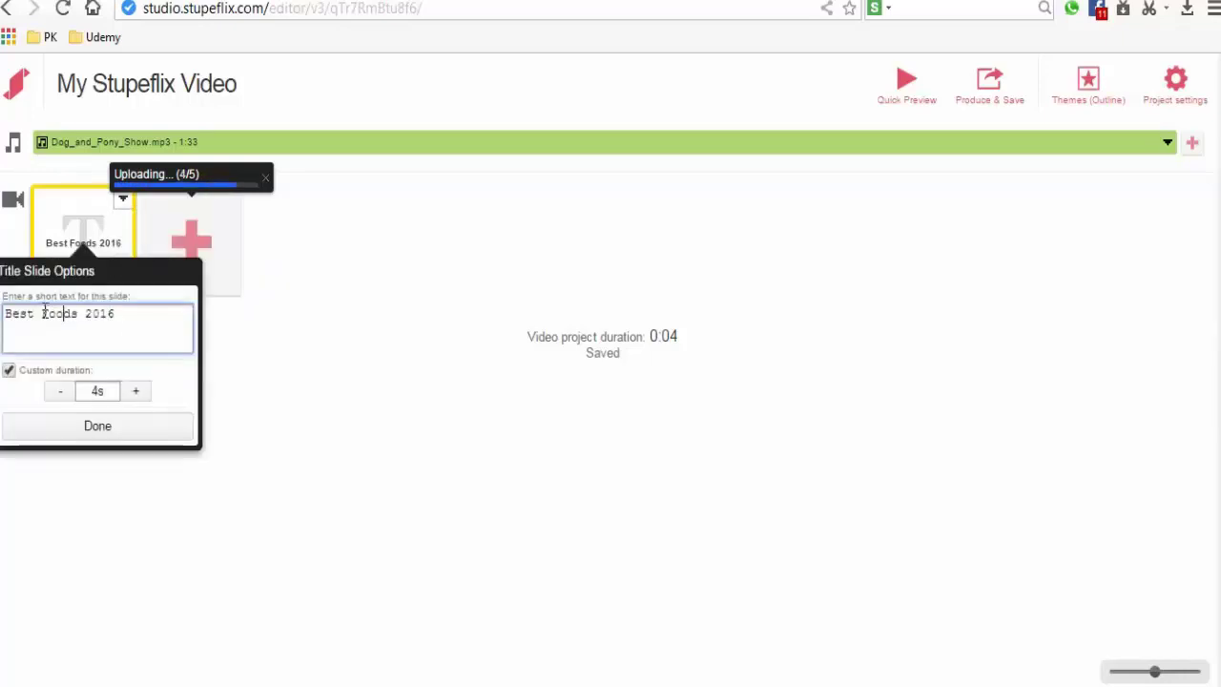
{"action": "left_click_drag", "start_coordinate": [42, 313], "coordinate": [168, 318]}
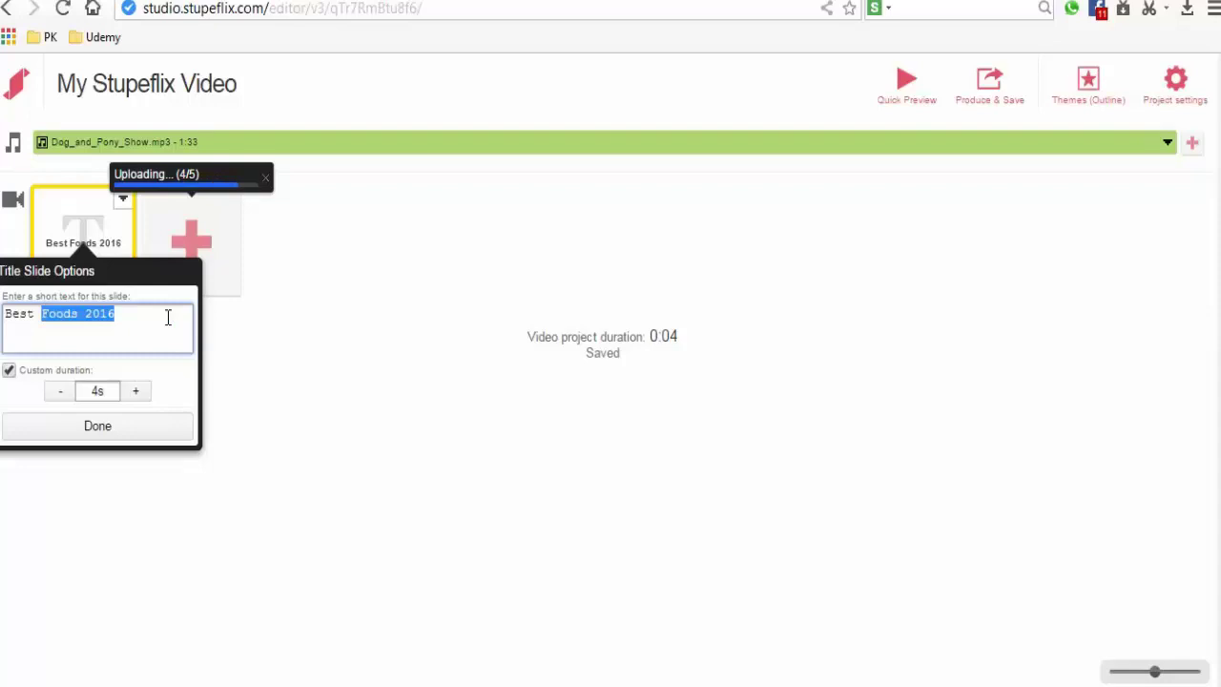
{"action": "type", "text": "F"}
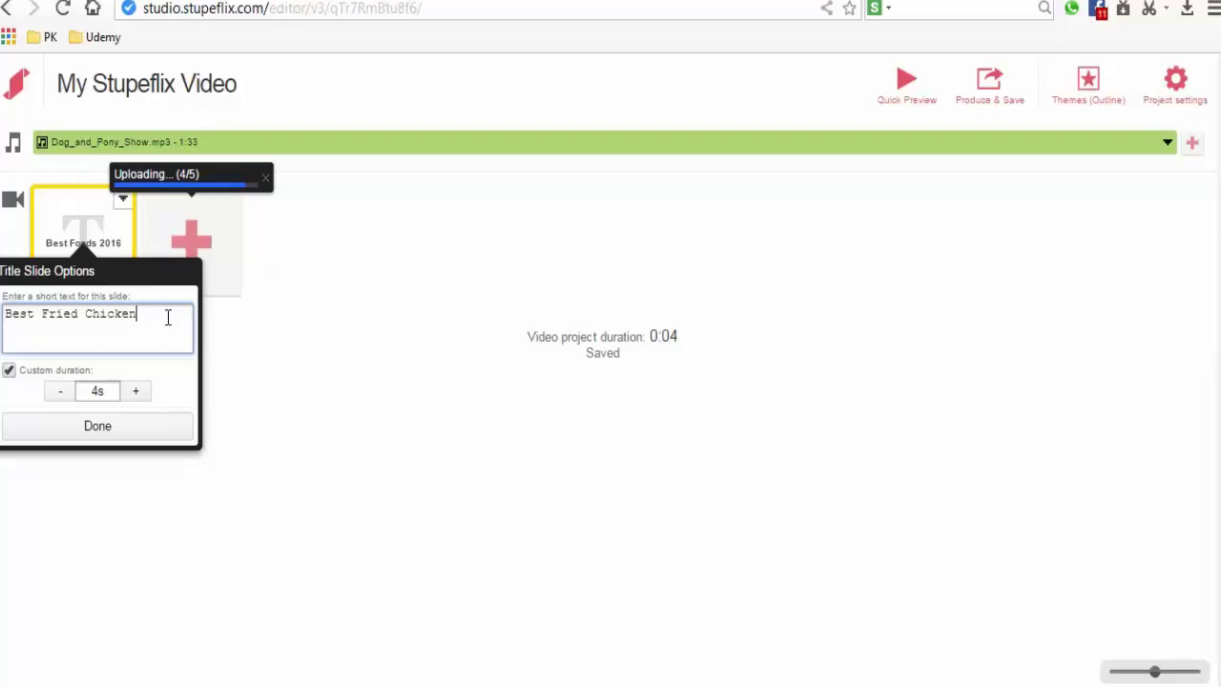
{"action": "left_click", "coordinate": [142, 436]}
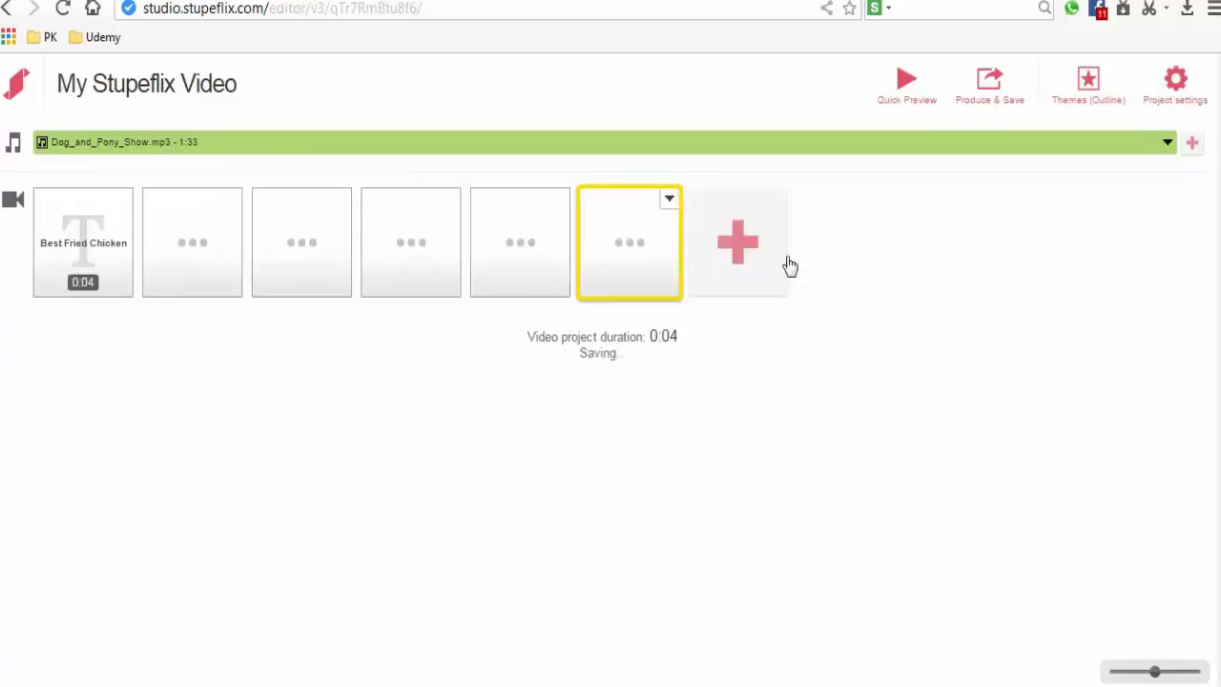
Add a closing title slide with the text "Subscribe" and a custom duration of 7 seconds
{"action": "left_click", "coordinate": [761, 248]}
{"action": "left_click", "coordinate": [780, 297]}
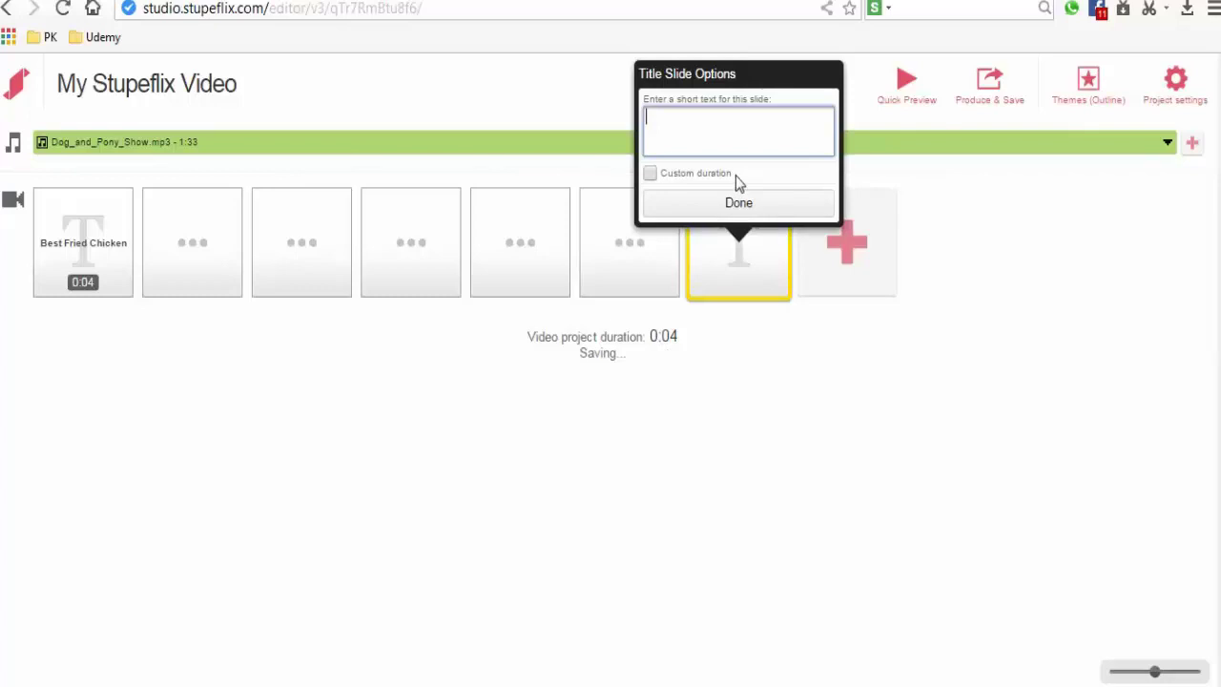
{"action": "type", "text": "Subscribe"}
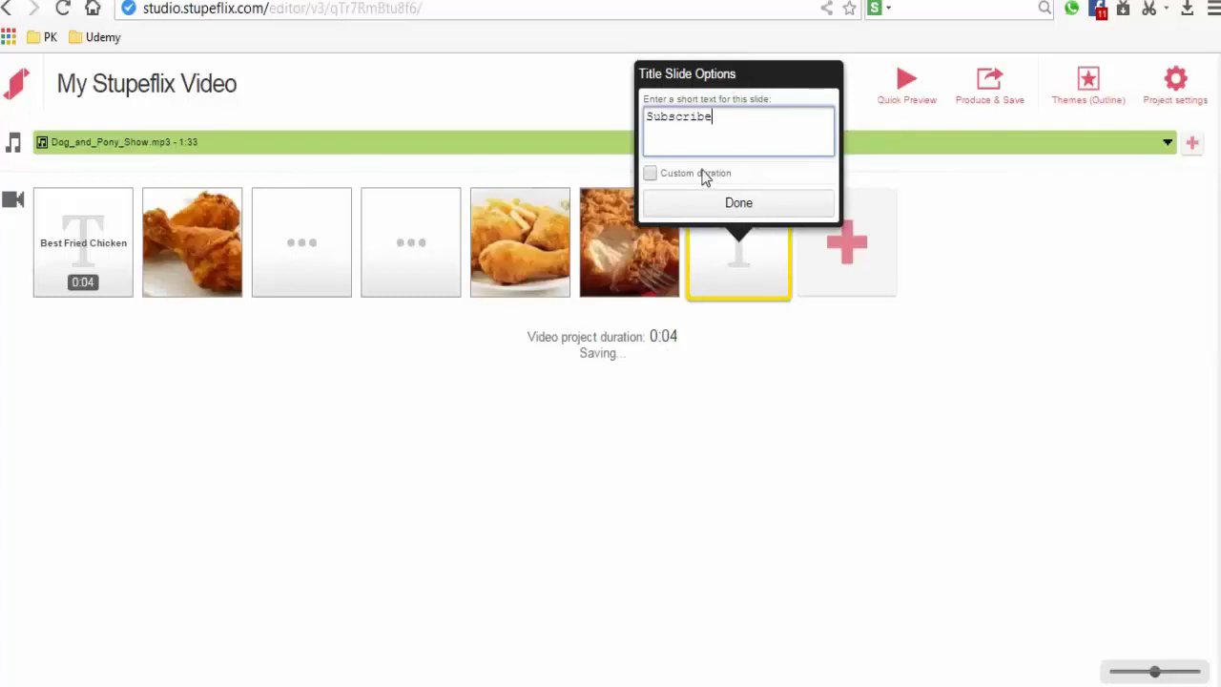
{"action": "left_click", "coordinate": [703, 175]}
{"action": "double_click", "coordinate": [704, 393]}
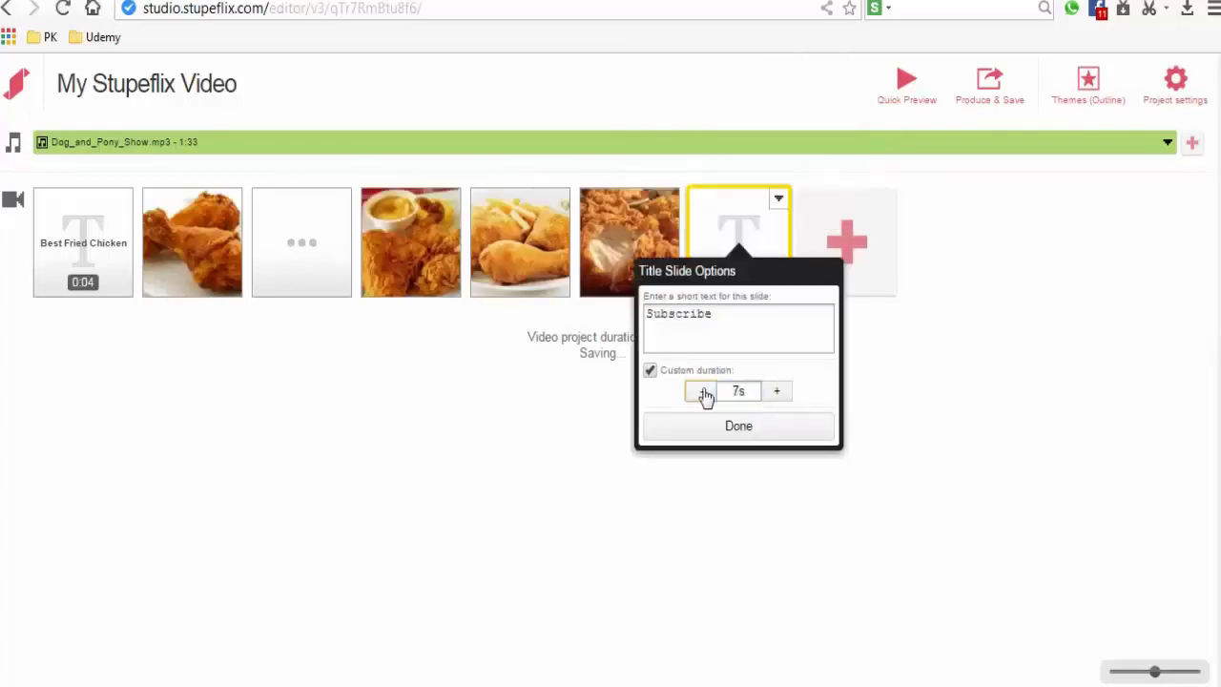
{"action": "left_click", "coordinate": [720, 428]}
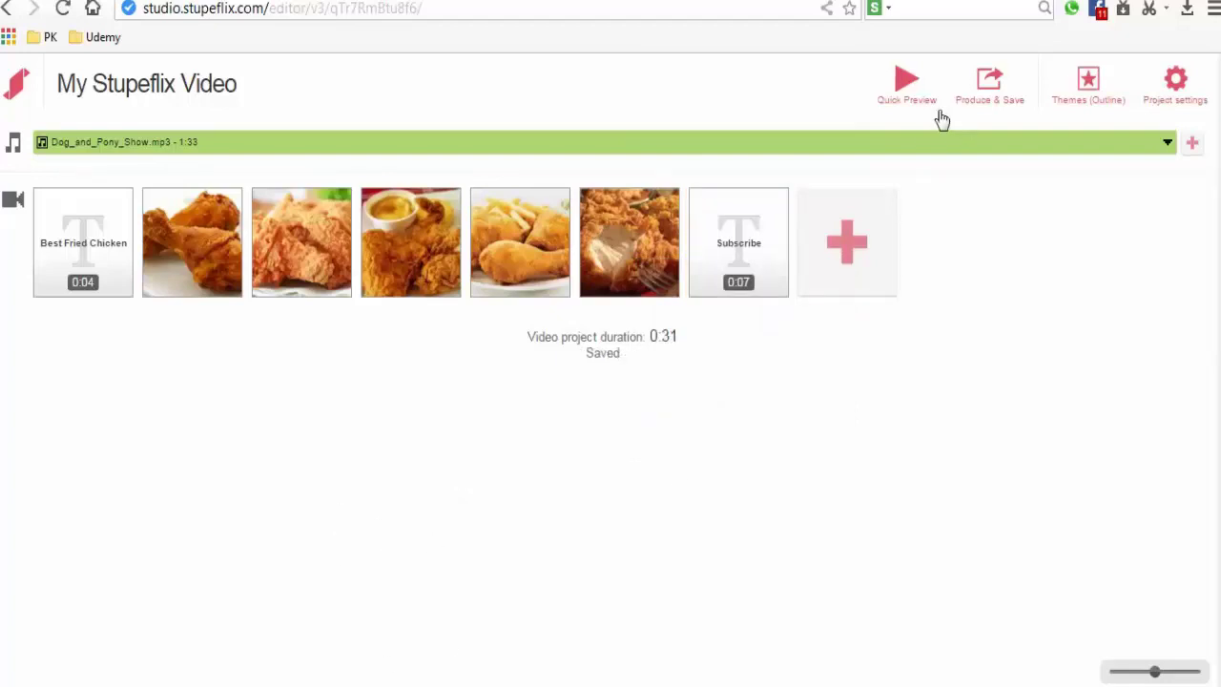
Produce the project as a free public 360p video and play the first few seconds of the result
{"action": "left_click", "coordinate": [992, 100]}
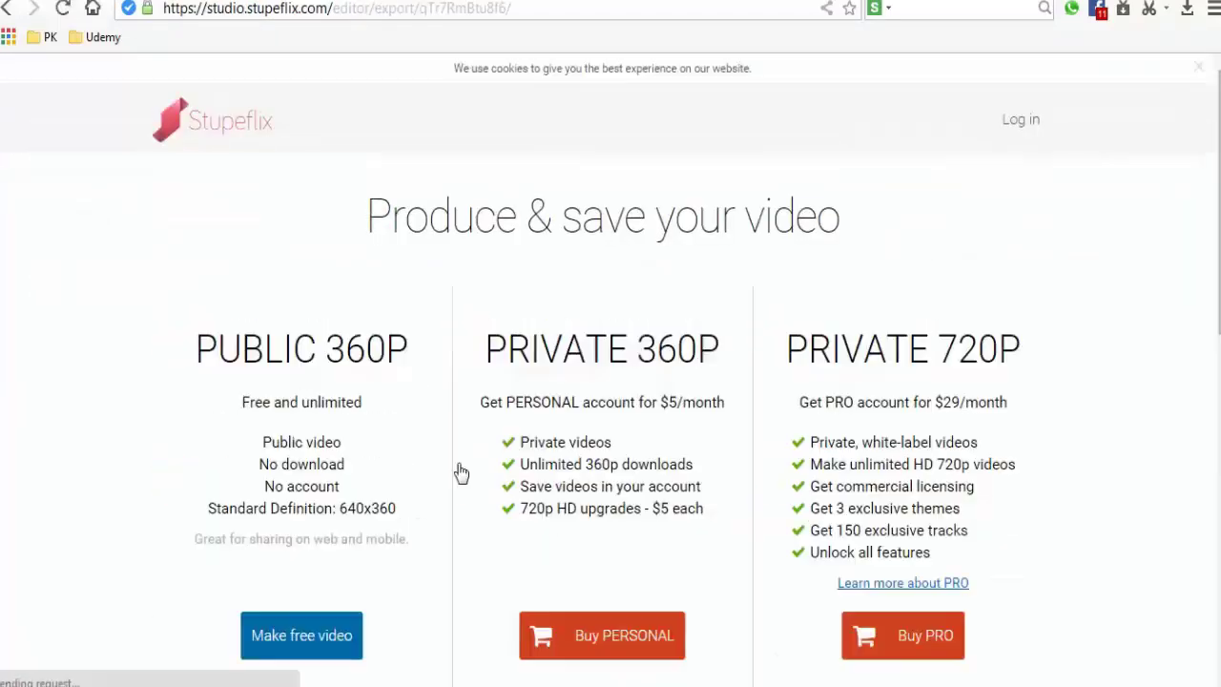
{"action": "left_click", "coordinate": [286, 635]}
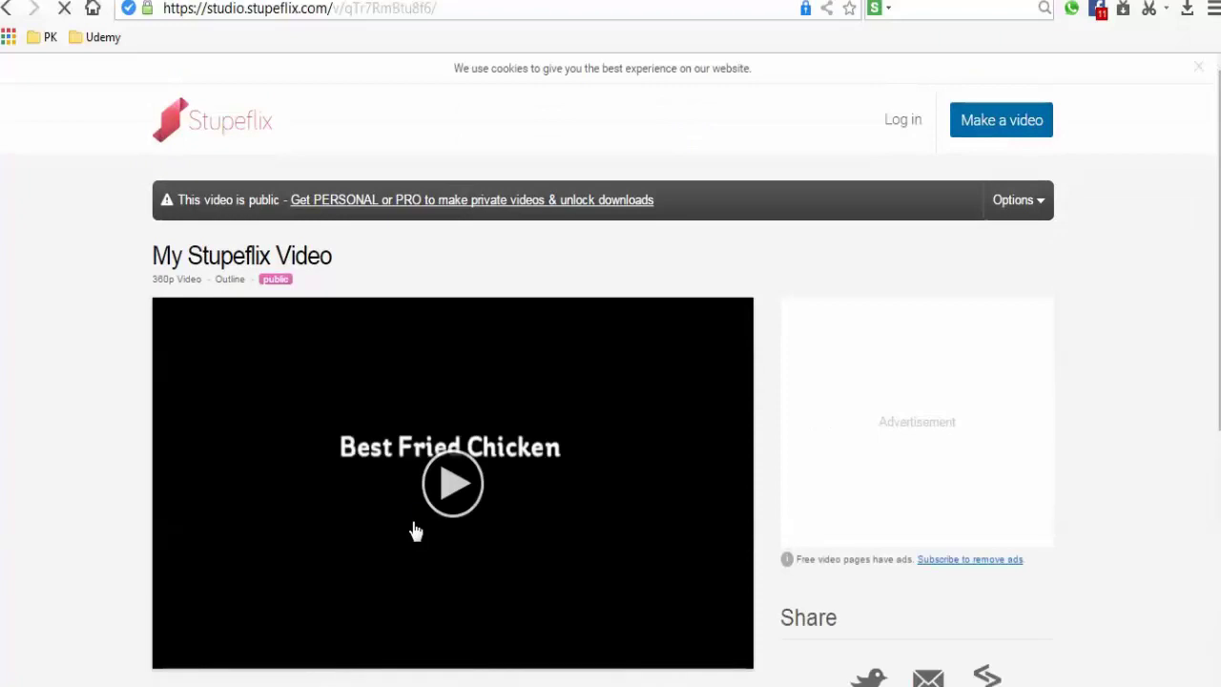
{"action": "scroll", "coordinate": [415, 532], "scroll_direction": "down", "scroll_amount": 1}
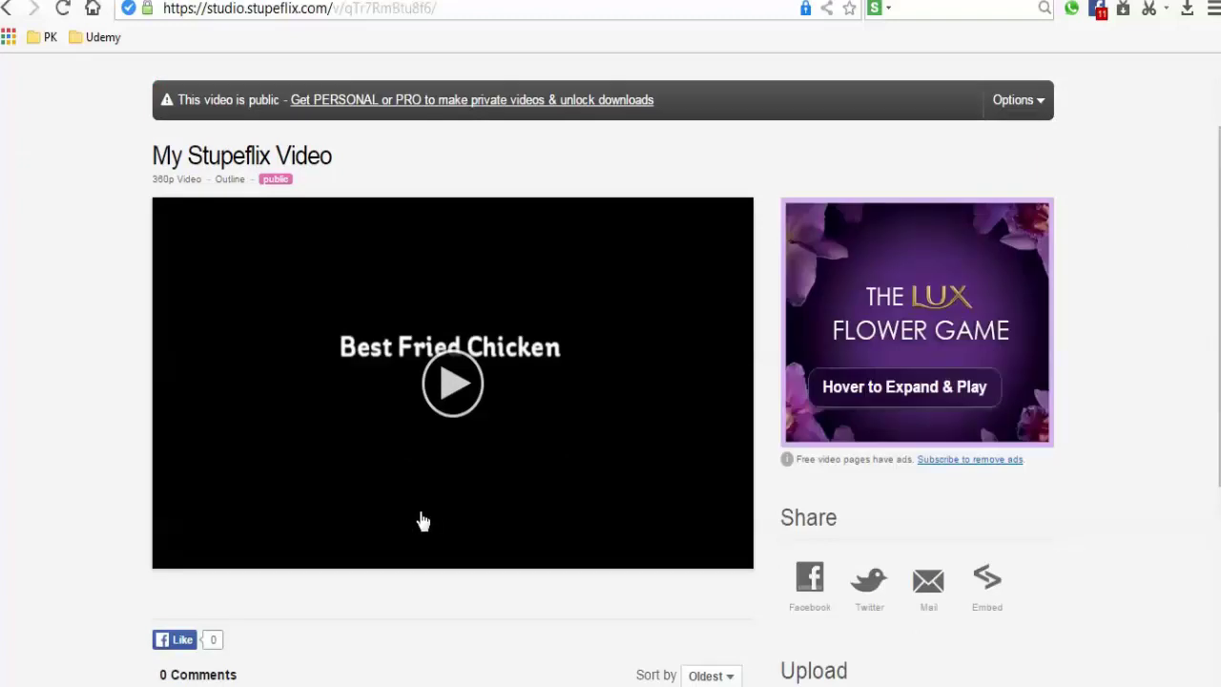
{"action": "left_click", "coordinate": [454, 397]}
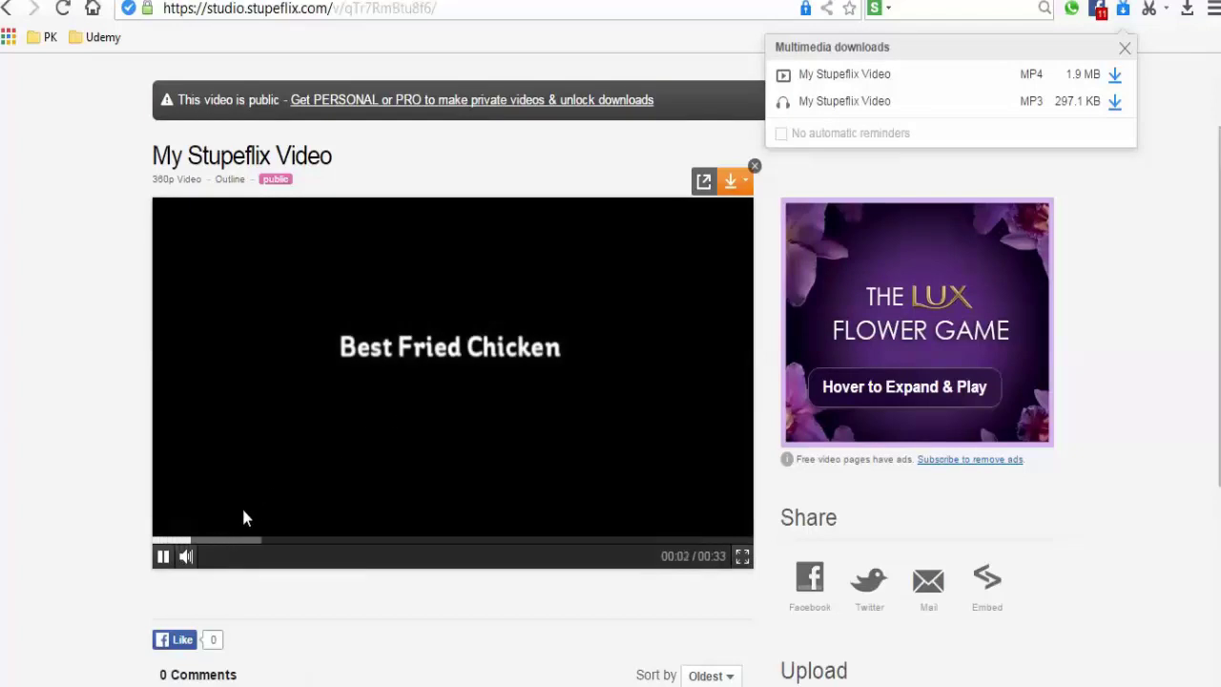
{"action": "left_click", "coordinate": [162, 559]}
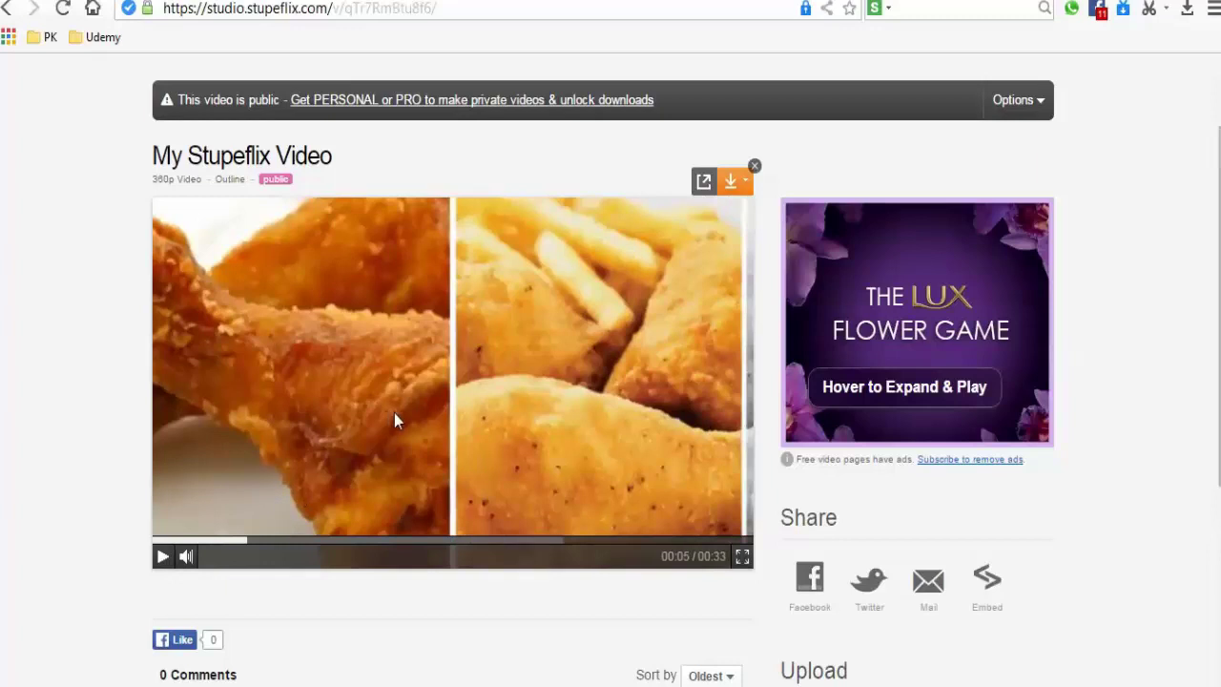
Check the share and upload options, and download the produced video as My Stupeflix Video.mp4 to the Downloads folder
{"action": "scroll", "coordinate": [395, 417], "scroll_direction": "down", "scroll_amount": 1}
{"action": "scroll", "coordinate": [401, 430], "scroll_direction": "down", "scroll_amount": 1}
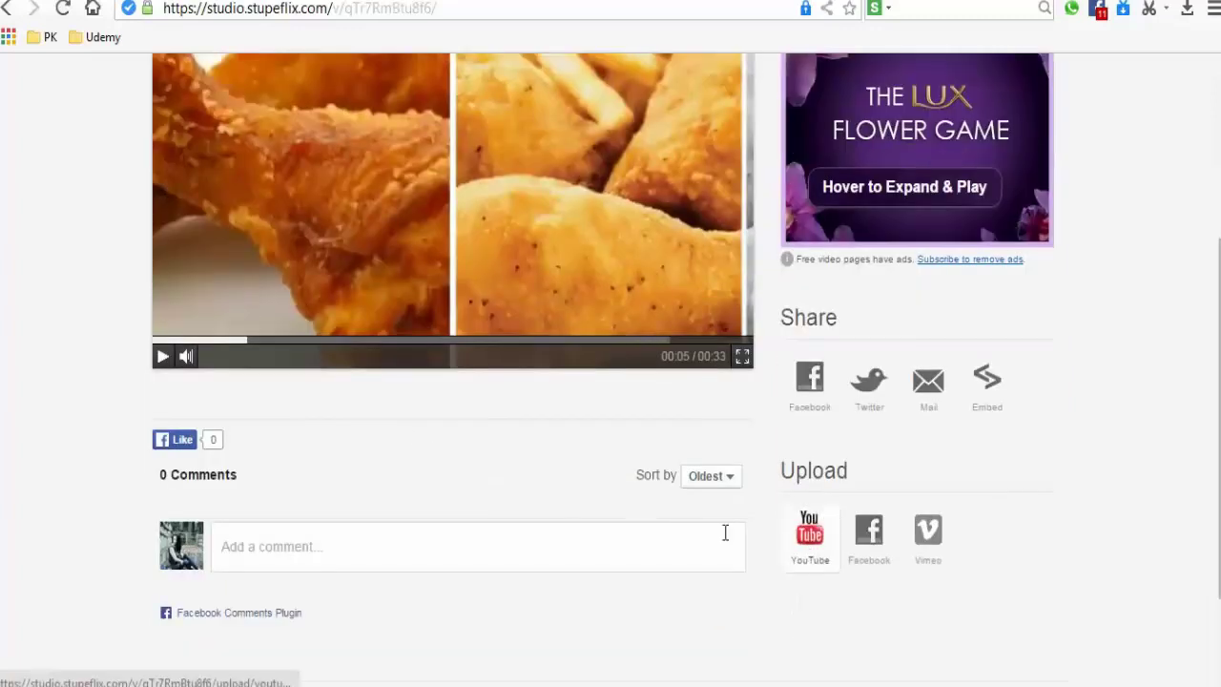
{"action": "scroll", "coordinate": [613, 537], "scroll_direction": "up", "scroll_amount": 2}
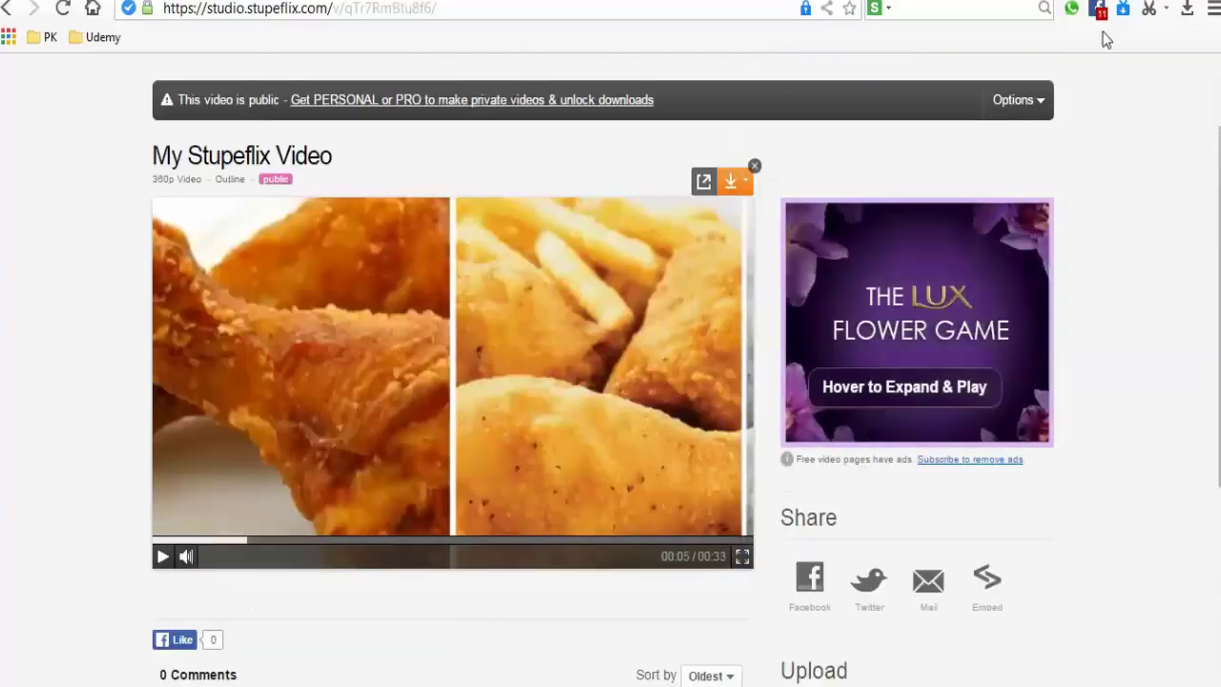
{"action": "left_click", "coordinate": [1126, 9]}
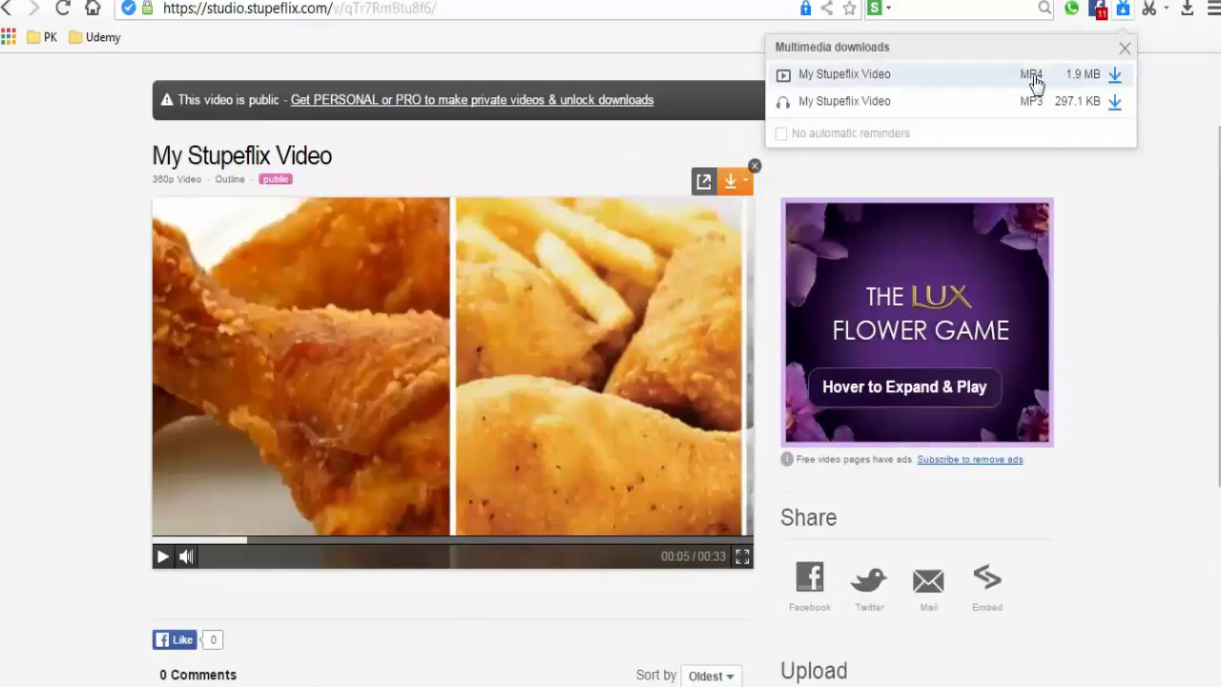
{"action": "left_click", "coordinate": [1116, 79]}
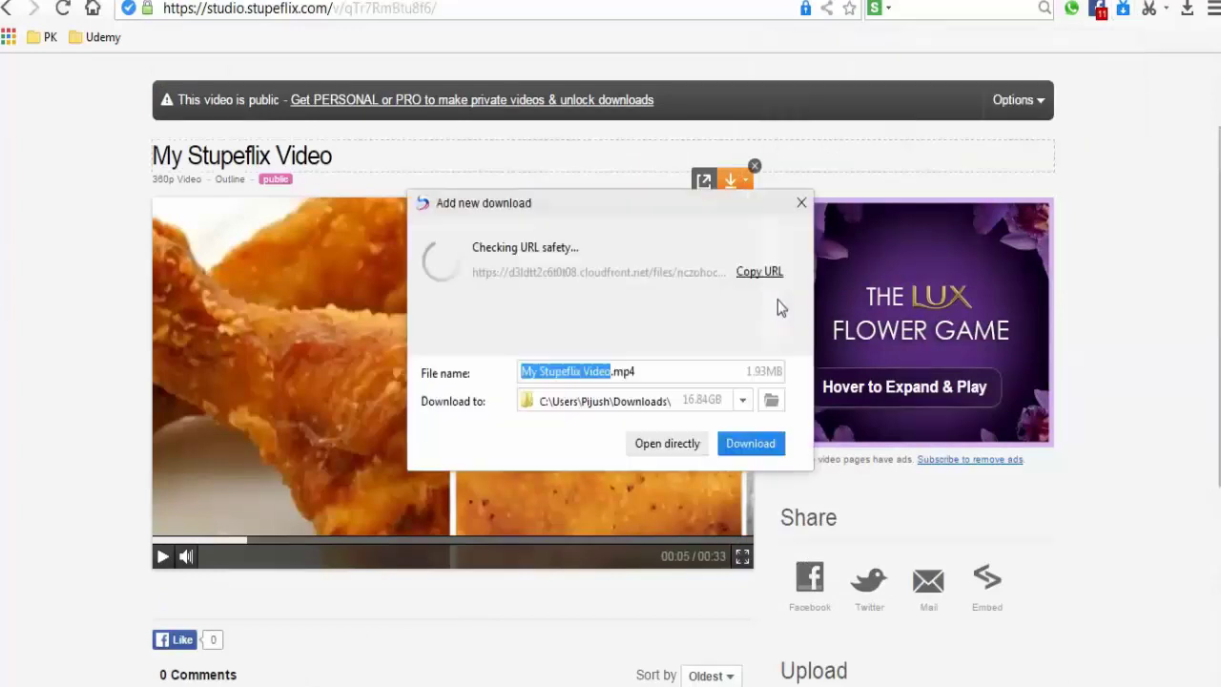
{"action": "left_click", "coordinate": [751, 444]}
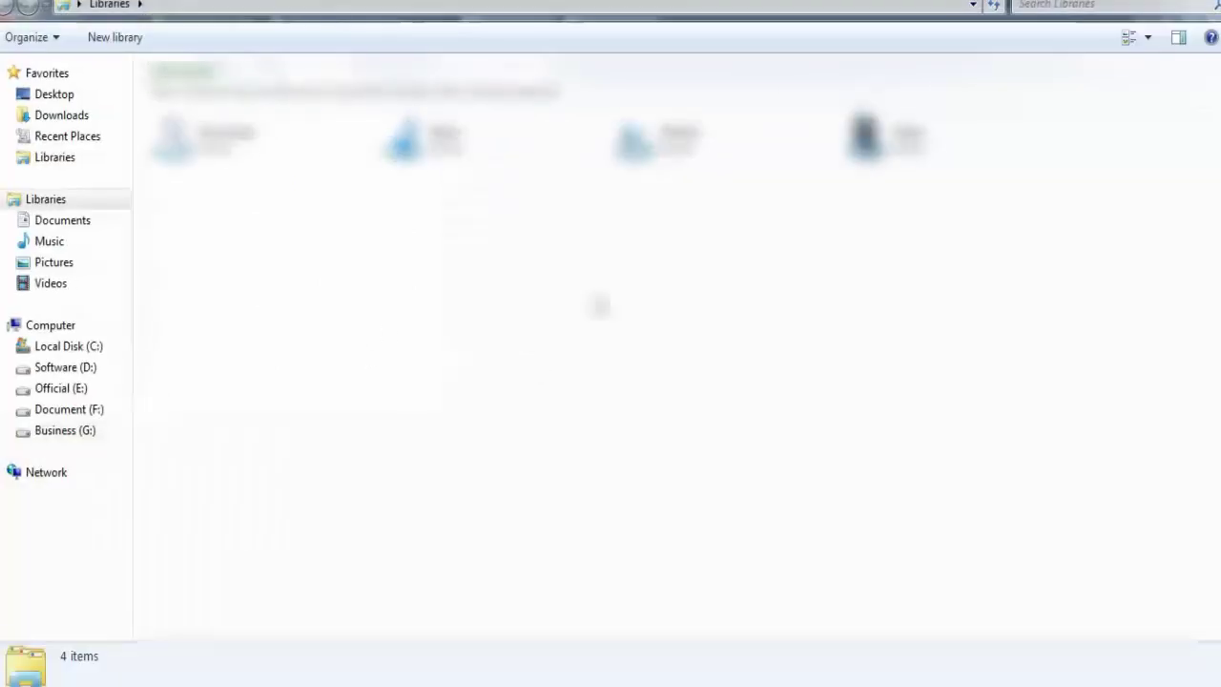
Switch to Camtasia Studio and place My Stupeflix Video.mp4 from Downloads on Track 1 with editing dimensions of 1280 x 720
{"action": "left_click", "coordinate": [87, 115]}
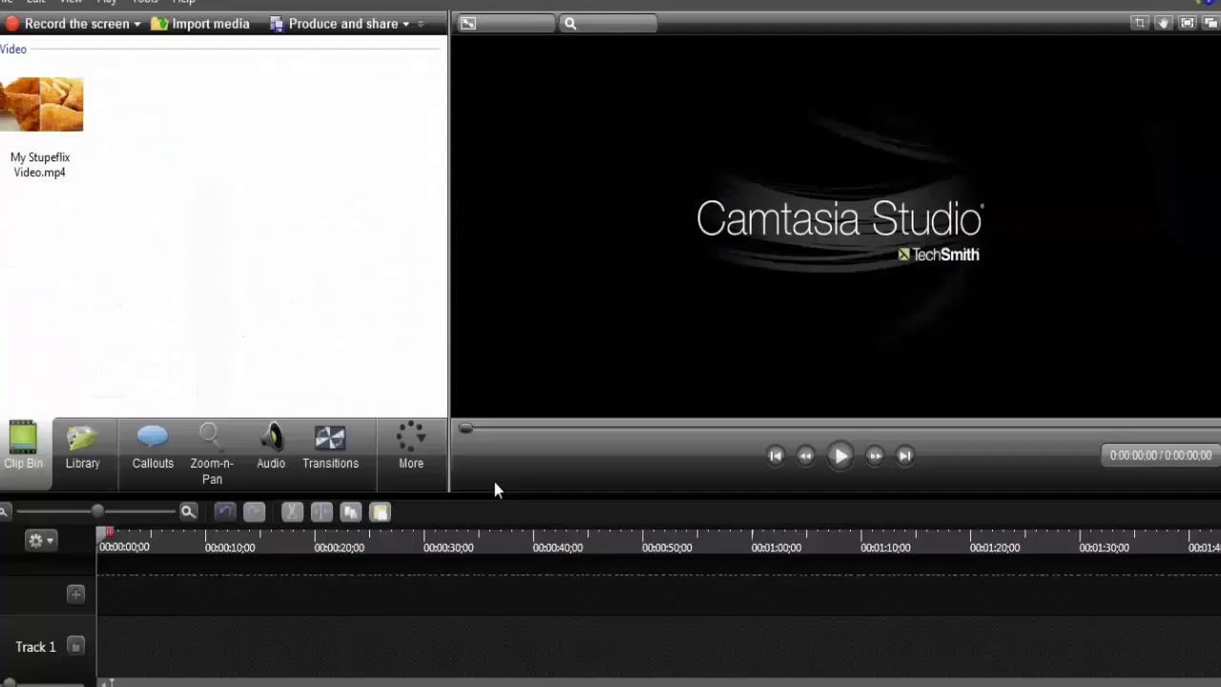
{"action": "left_click", "coordinate": [28, 103]}
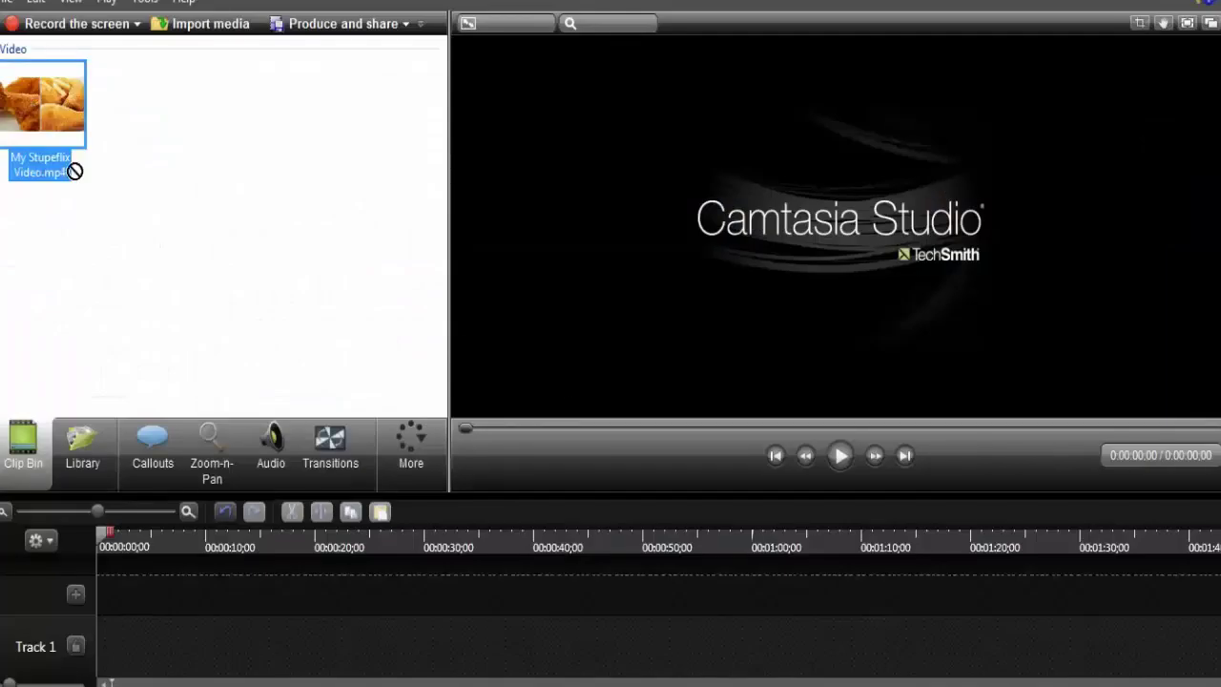
{"action": "left_click_drag", "start_coordinate": [75, 172], "coordinate": [145, 641]}
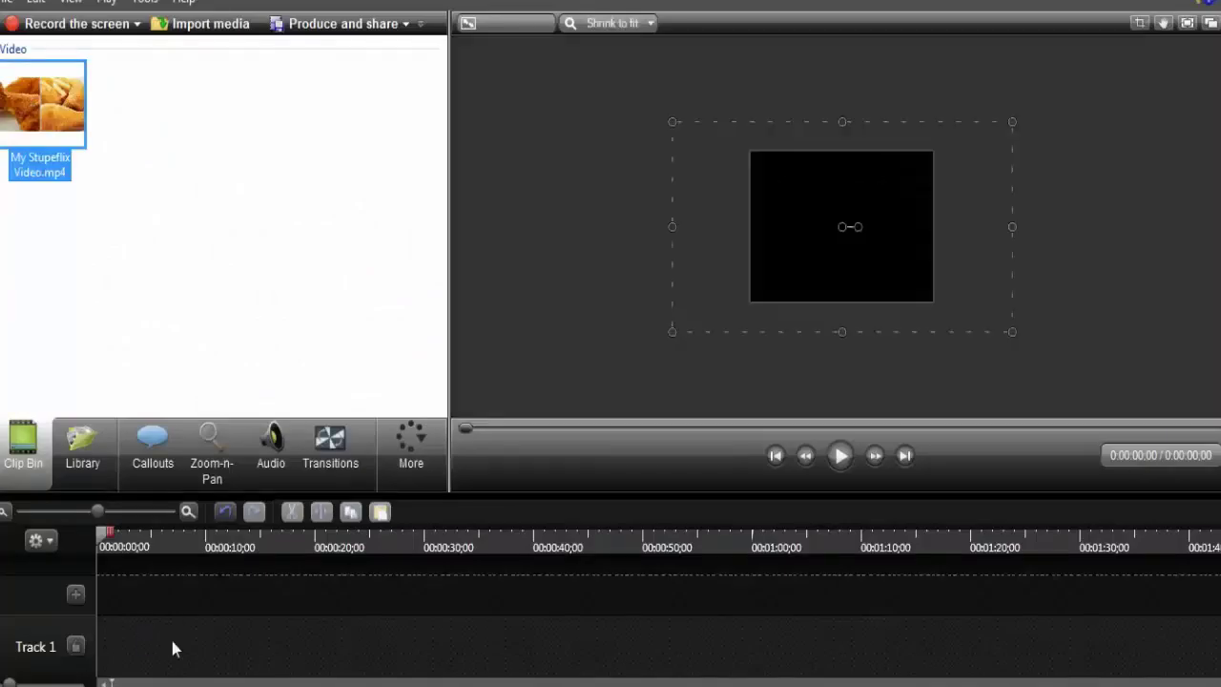
{"action": "left_click", "coordinate": [584, 341]}
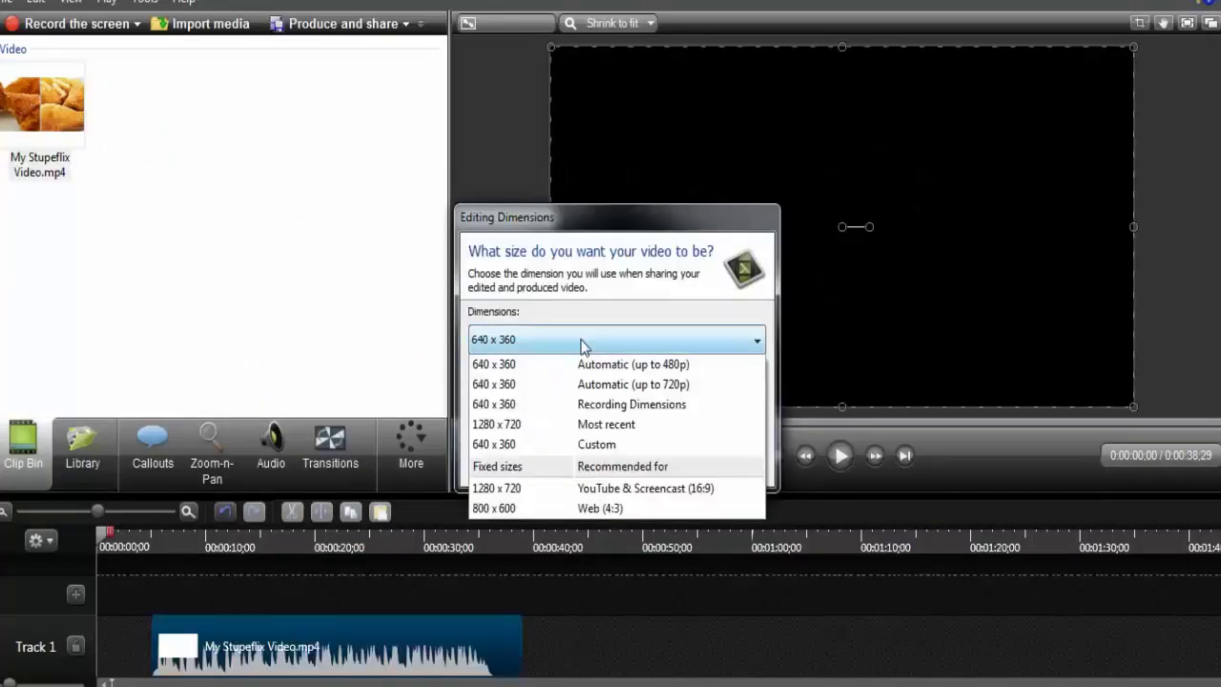
{"action": "left_click", "coordinate": [572, 488]}
{"action": "left_click", "coordinate": [653, 467]}
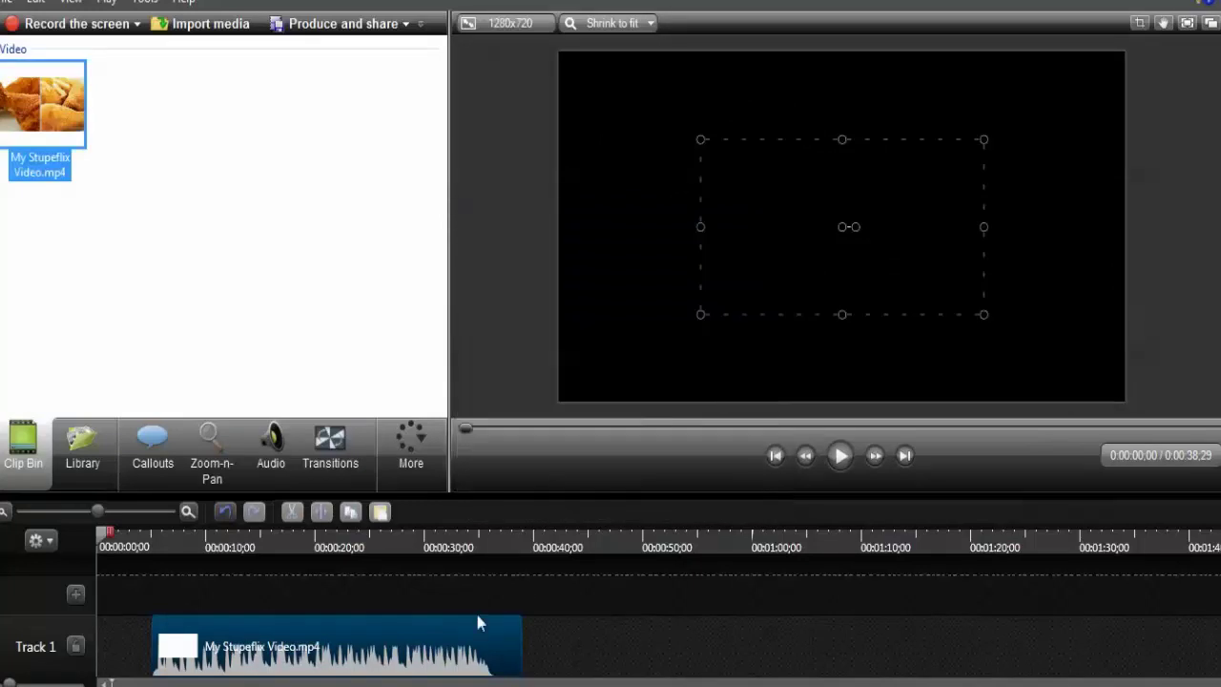
Move the clip to the start of Track 1 and enlarge its picture to fill the canvas
{"action": "left_click_drag", "start_coordinate": [342, 638], "coordinate": [238, 632]}
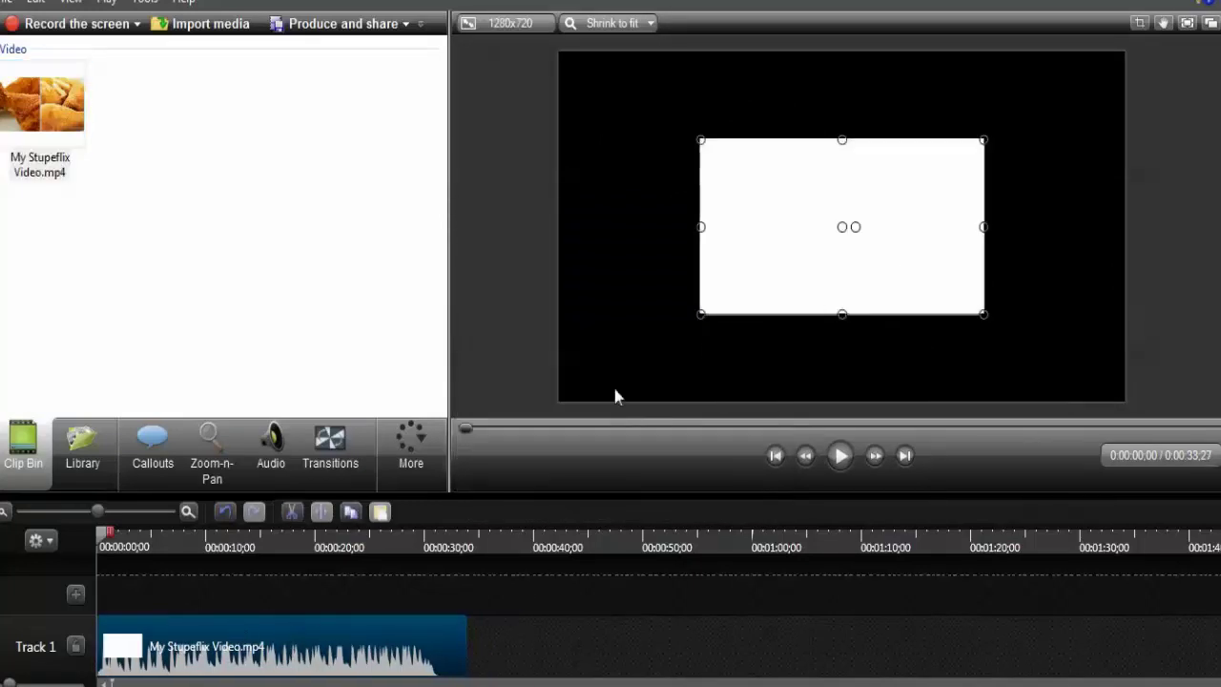
{"action": "left_click", "coordinate": [111, 547]}
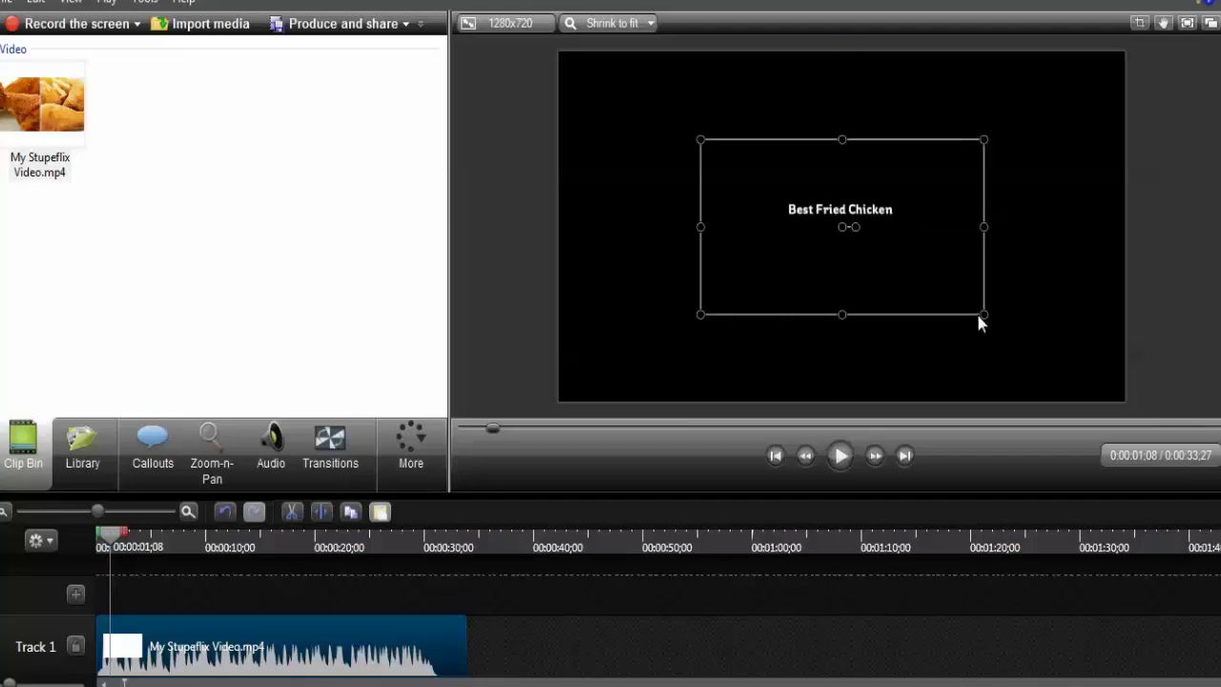
{"action": "left_click_drag", "start_coordinate": [985, 314], "coordinate": [1130, 386]}
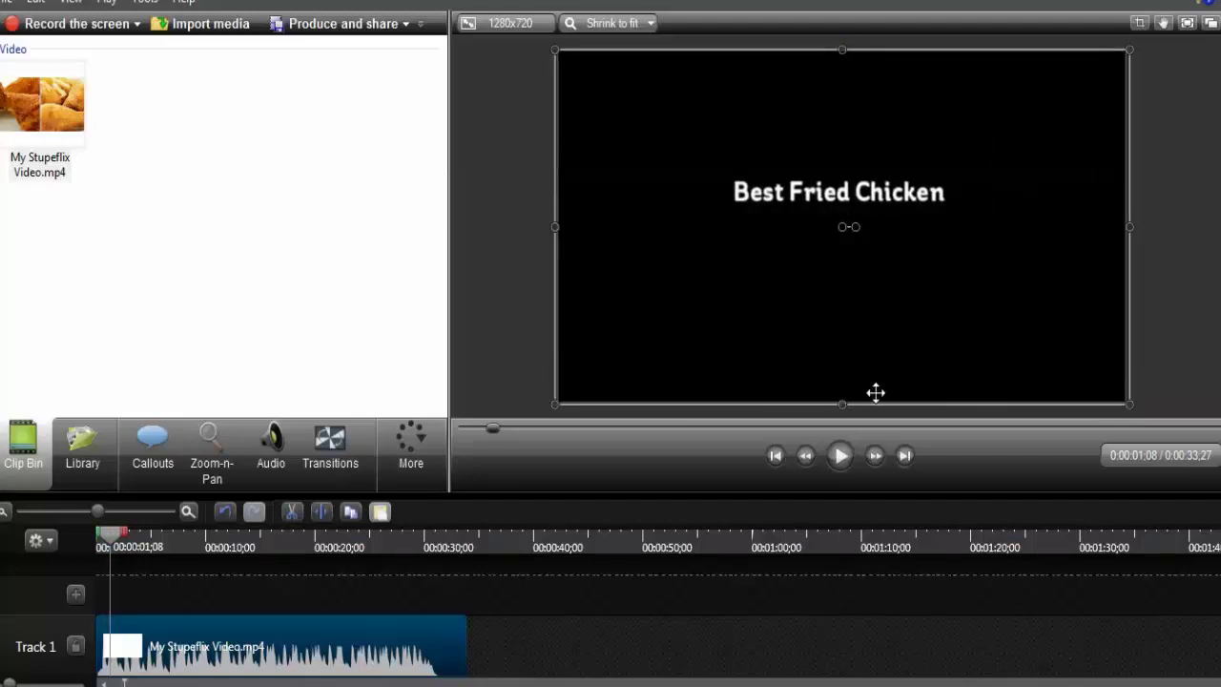
Split the clip at 0:00:02;23 within the Best Fried Chicken title and delete the opening part
{"action": "left_click", "coordinate": [840, 456]}
{"action": "left_click", "coordinate": [840, 456]}
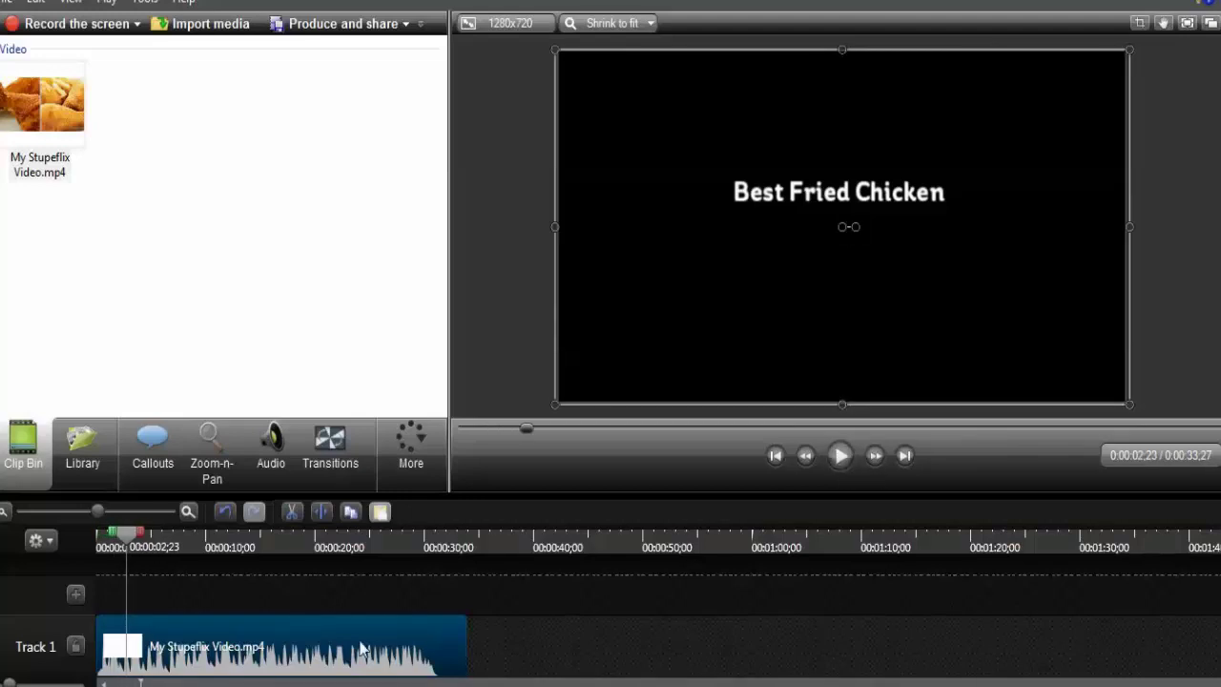
{"action": "left_click", "coordinate": [321, 512]}
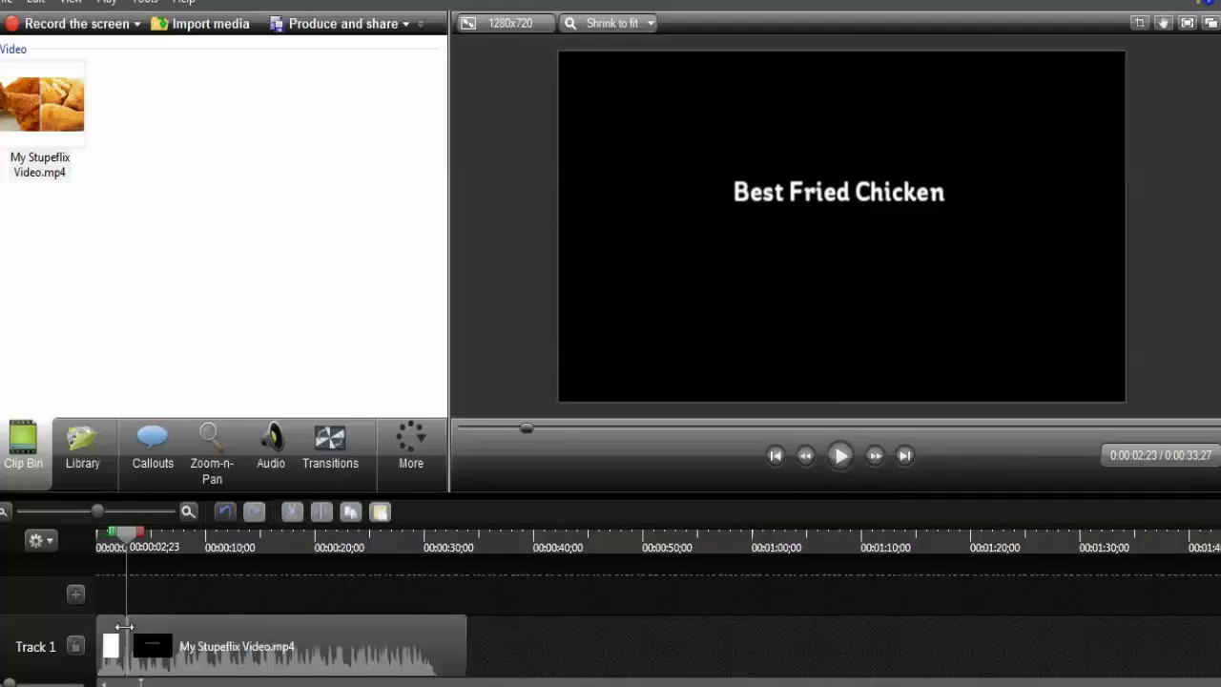
{"action": "key", "text": "Delete"}
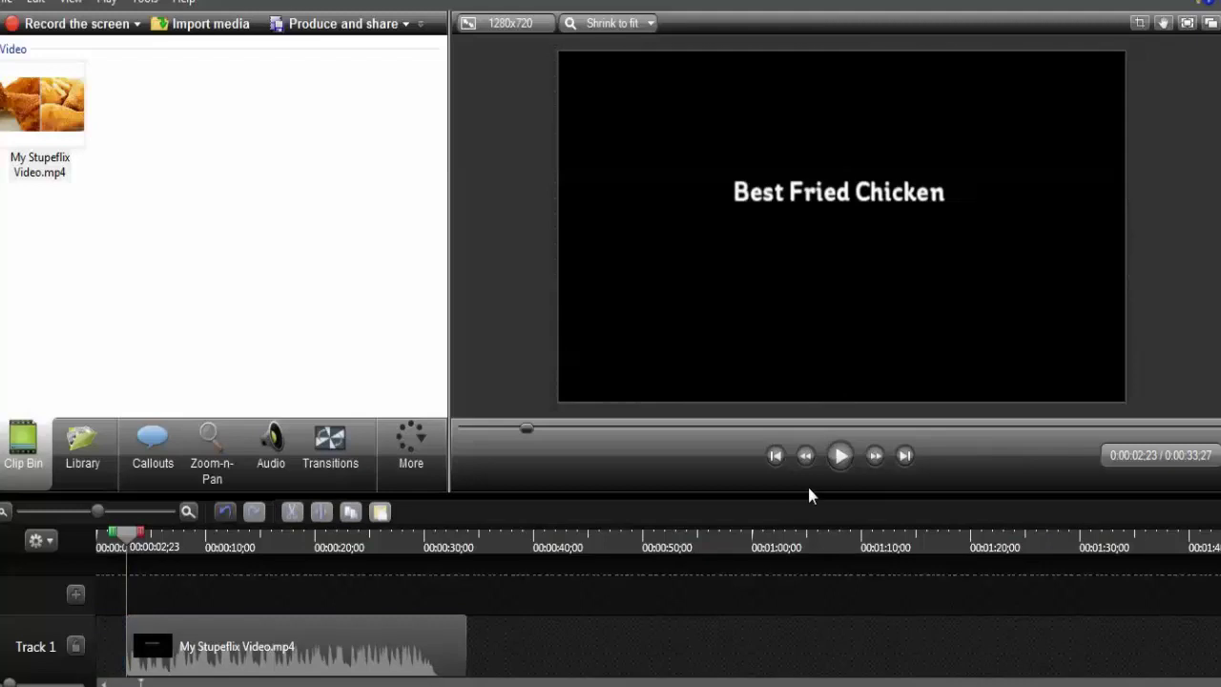
Play through the clip, split it at 0:00:30;25 before the Stupeflix logo and delete the end part
{"action": "left_click", "coordinate": [838, 458]}
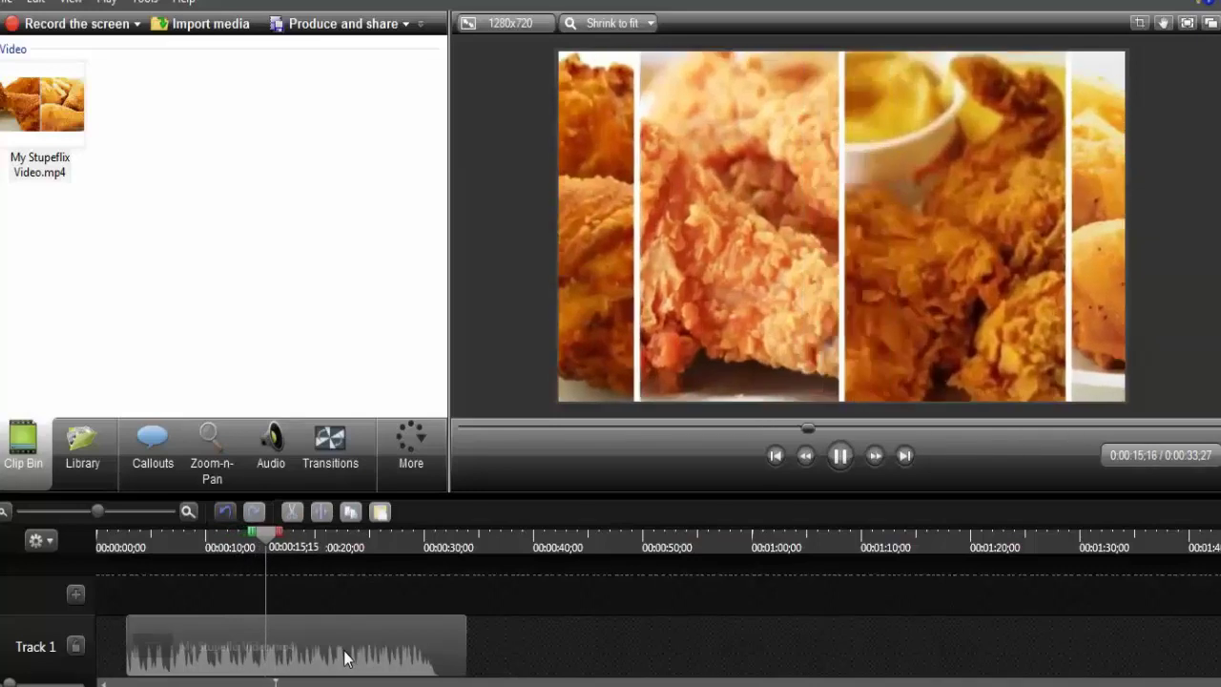
{"action": "left_click", "coordinate": [346, 656]}
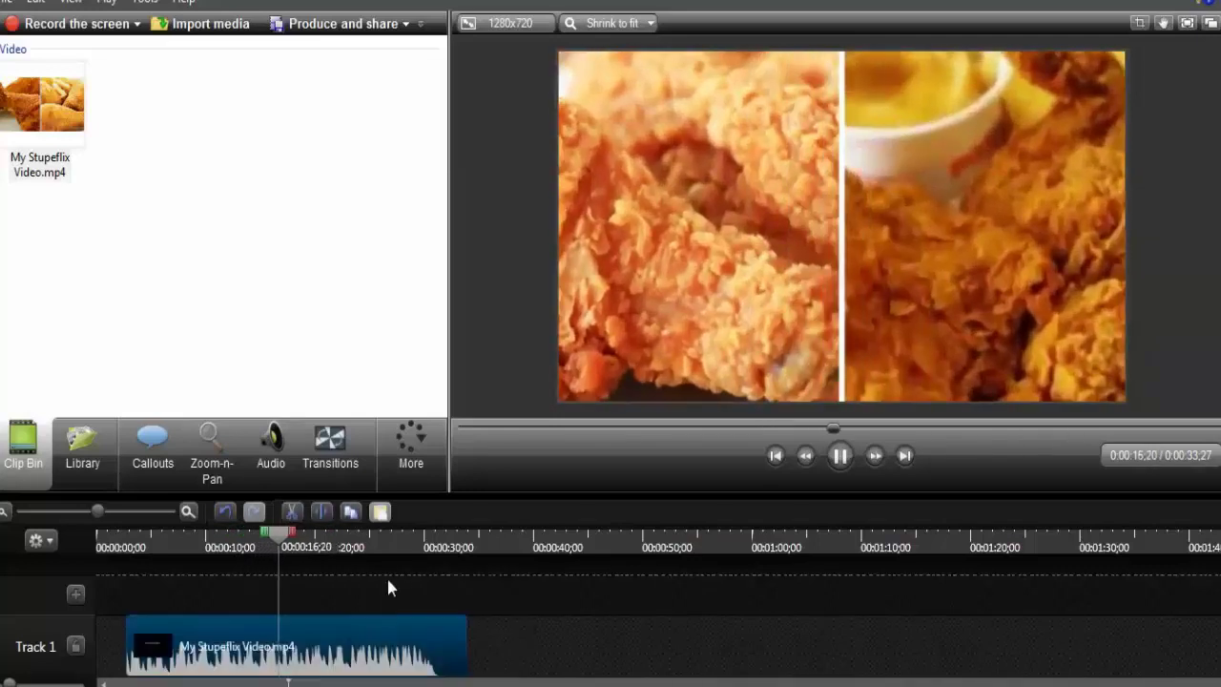
{"action": "left_click", "coordinate": [435, 544]}
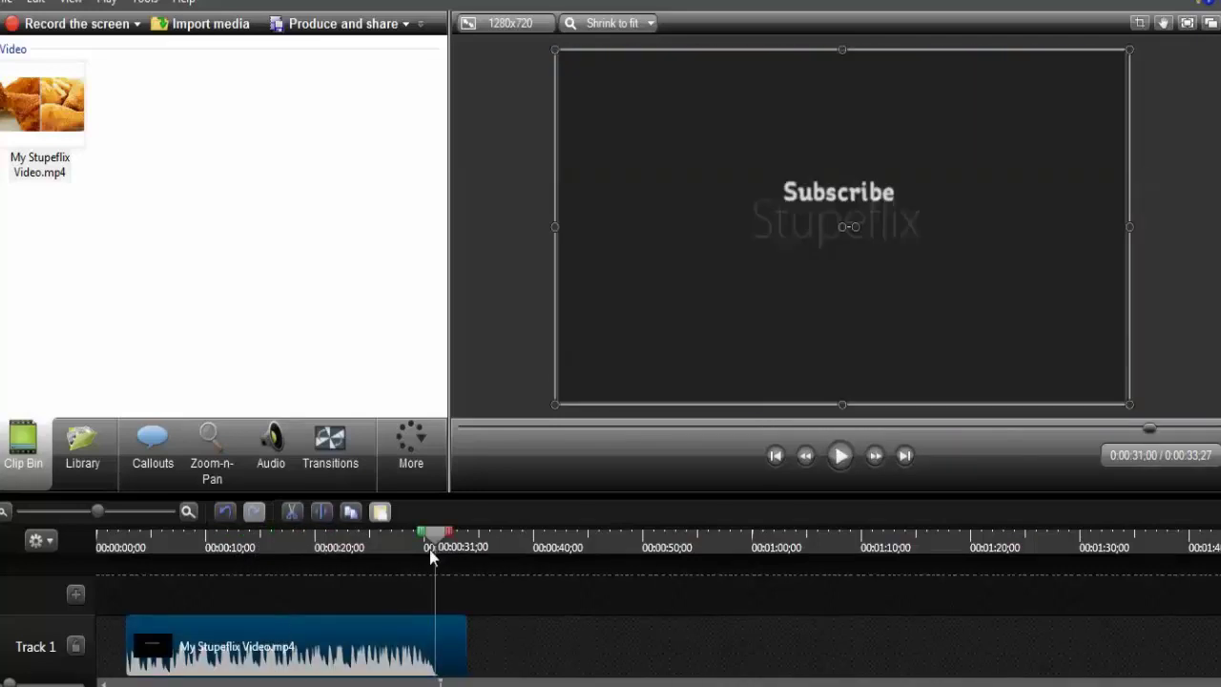
{"action": "left_click", "coordinate": [439, 549]}
{"action": "left_click", "coordinate": [434, 554]}
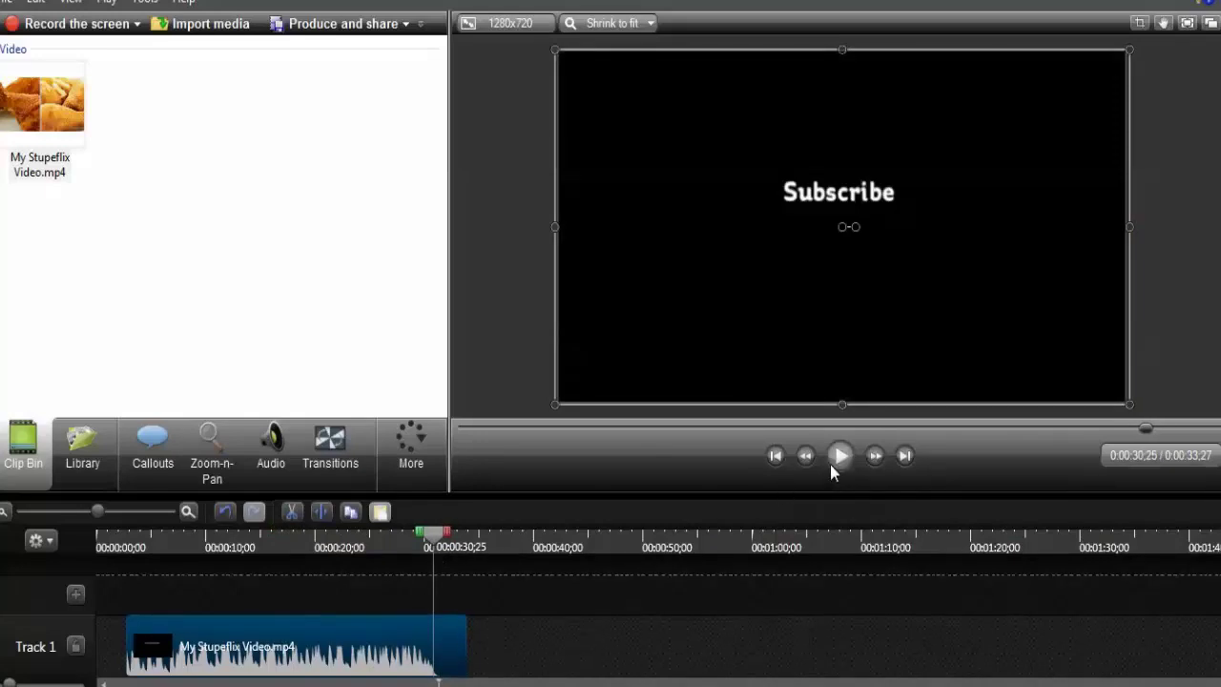
{"action": "left_click", "coordinate": [324, 517]}
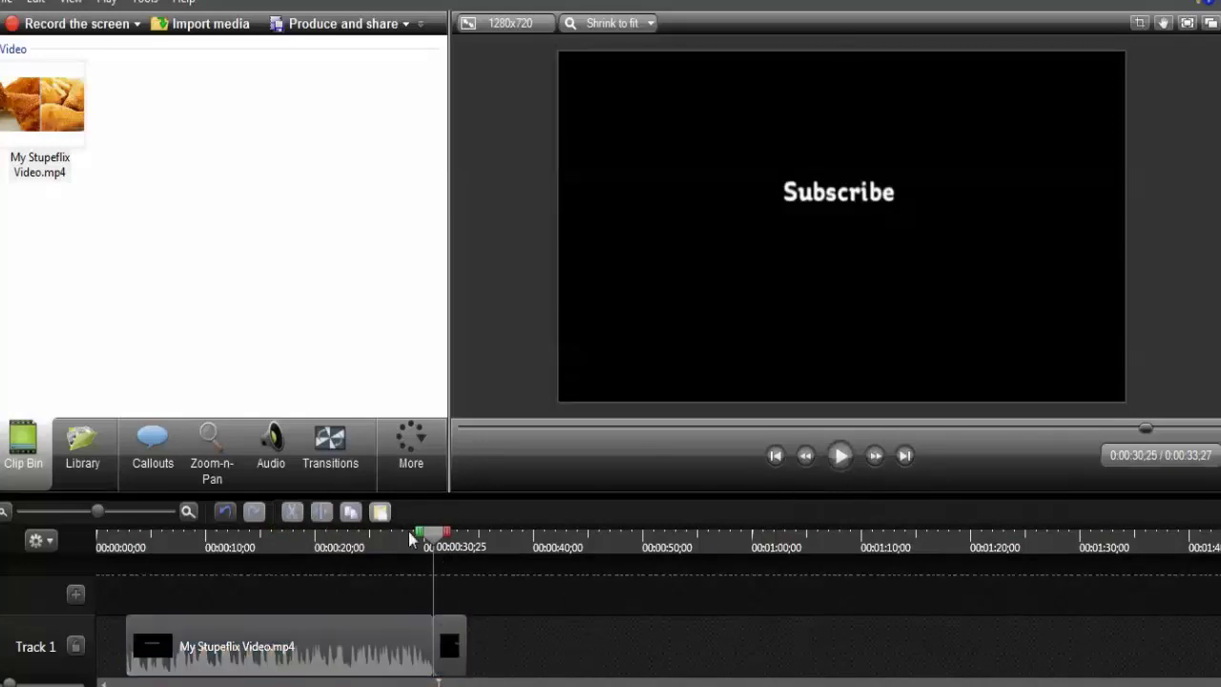
{"action": "left_click", "coordinate": [405, 647]}
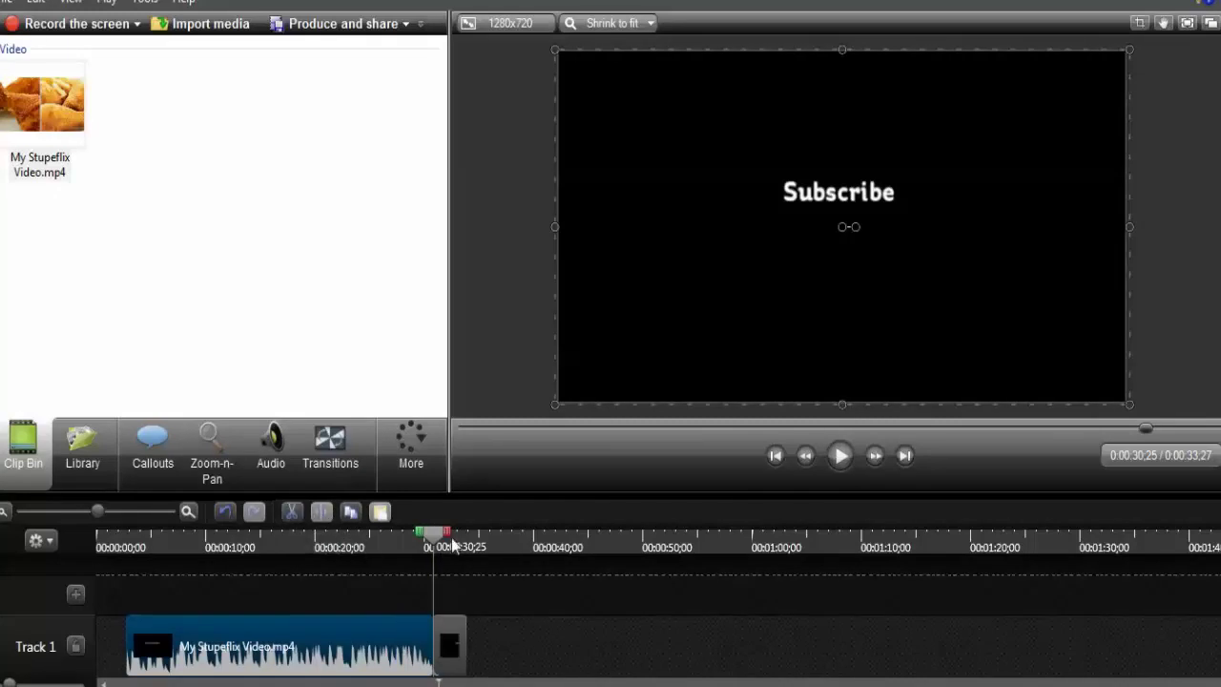
{"action": "mouse_move", "coordinate": [446, 536]}
{"action": "left_mouse_down"}
{"action": "mouse_move", "coordinate": [485, 535]}
{"action": "mouse_move", "coordinate": [437, 536]}
{"action": "left_mouse_up"}
{"action": "left_click", "coordinate": [458, 637]}
{"action": "key", "text": "Delete"}
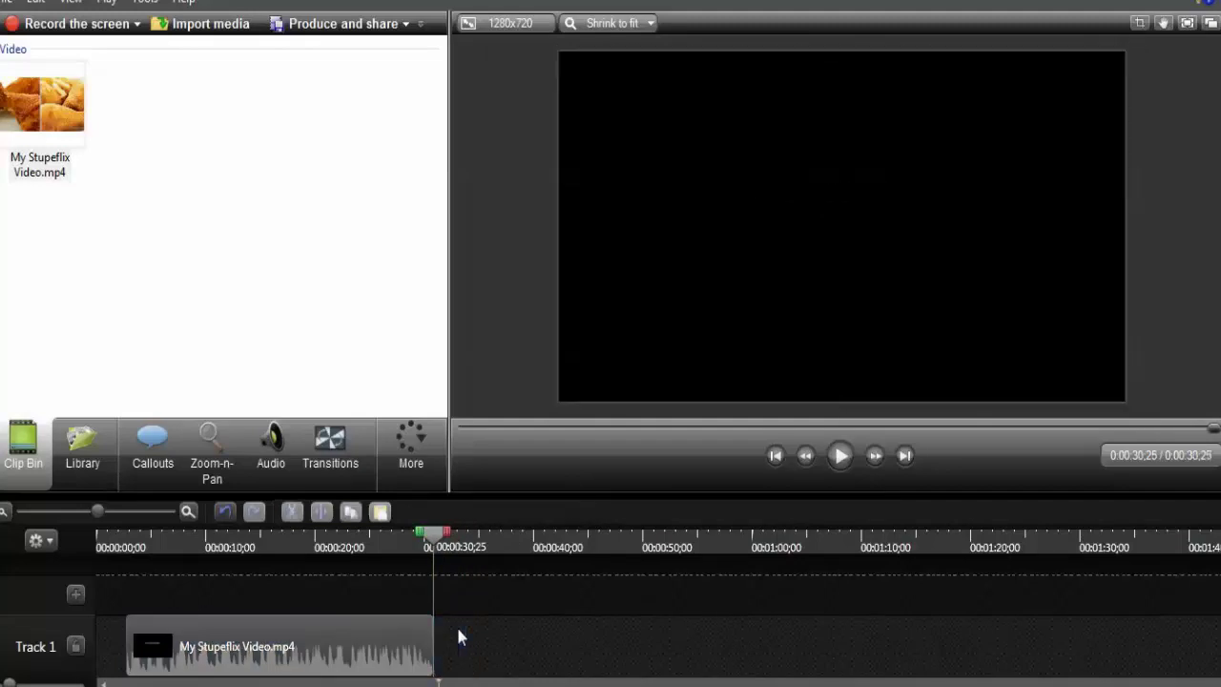
Move the trimmed clip to the start of Track 1 and return the playhead to the beginning
{"action": "left_click_drag", "start_coordinate": [318, 640], "coordinate": [287, 640]}
{"action": "left_click", "coordinate": [132, 544]}
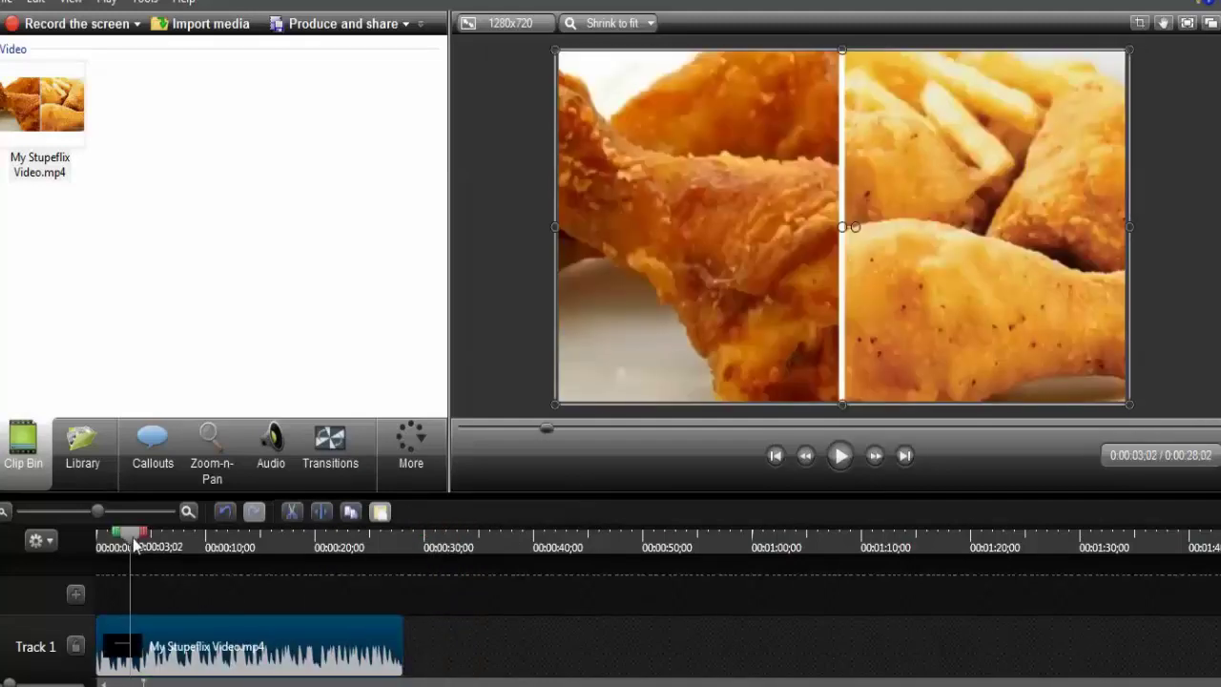
{"action": "mouse_move", "coordinate": [131, 543]}
{"action": "left_mouse_down"}
{"action": "mouse_move", "coordinate": [82, 538]}
{"action": "mouse_move", "coordinate": [145, 535]}
{"action": "mouse_move", "coordinate": [97, 540]}
{"action": "left_mouse_up"}
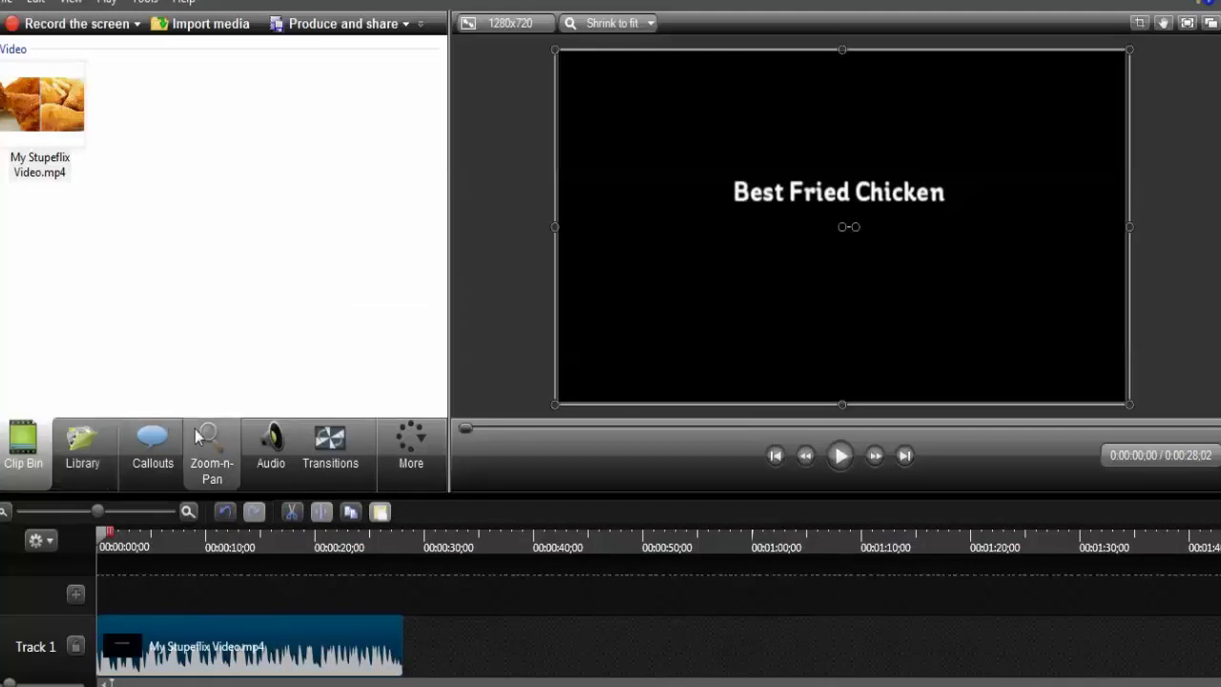
Look at the callout options and the library of ready-made themes and music
{"action": "left_click", "coordinate": [150, 449]}
{"action": "left_click", "coordinate": [84, 453]}
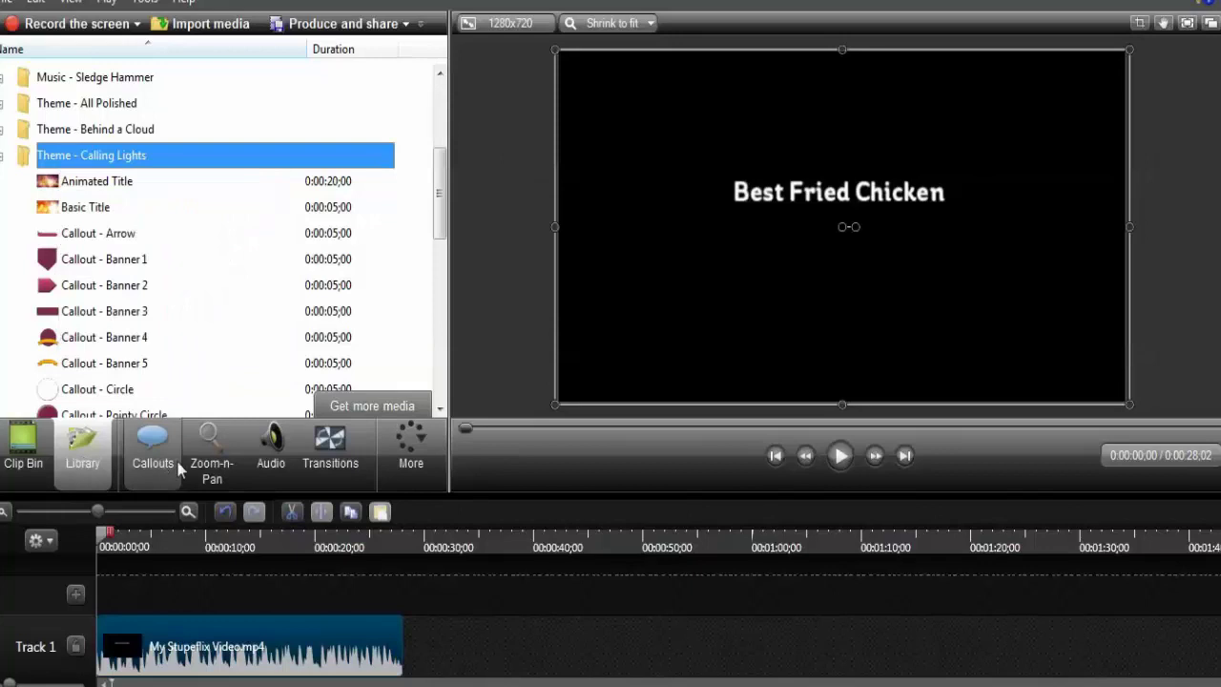
Raise the audio volume of the My Stupeflix Video clip by two increments and return to the clip bin
{"action": "left_click", "coordinate": [271, 448]}
{"action": "left_click", "coordinate": [220, 265]}
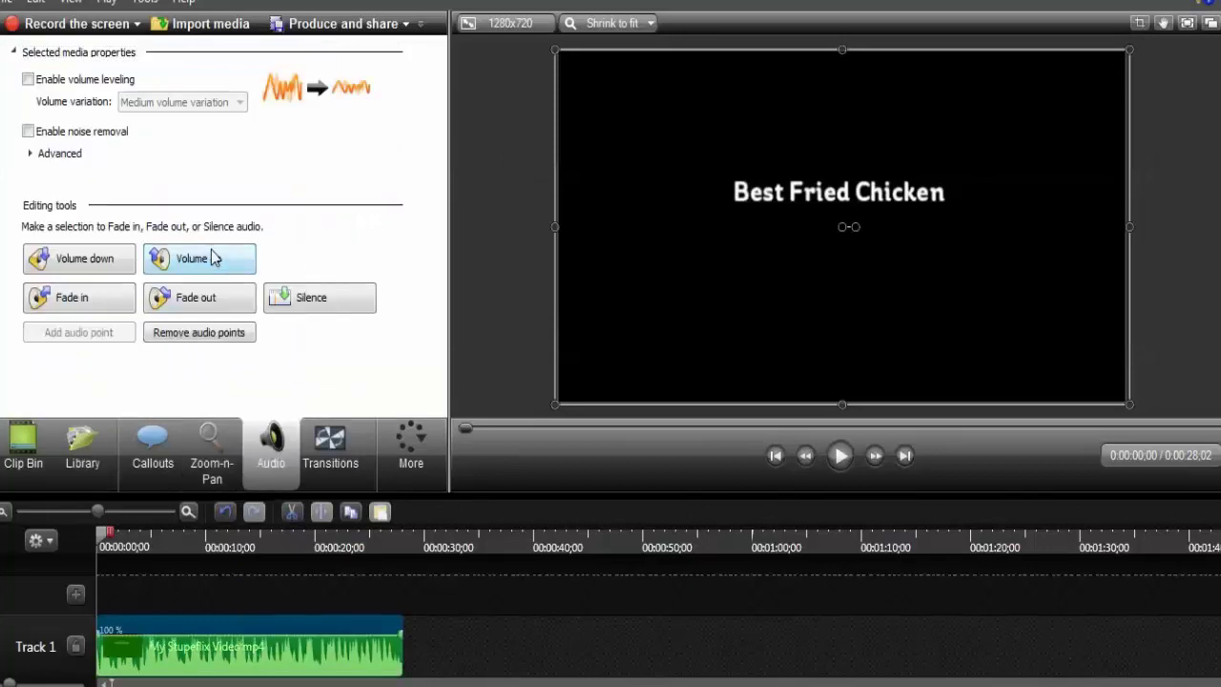
{"action": "left_click", "coordinate": [219, 265]}
{"action": "left_click", "coordinate": [26, 448]}
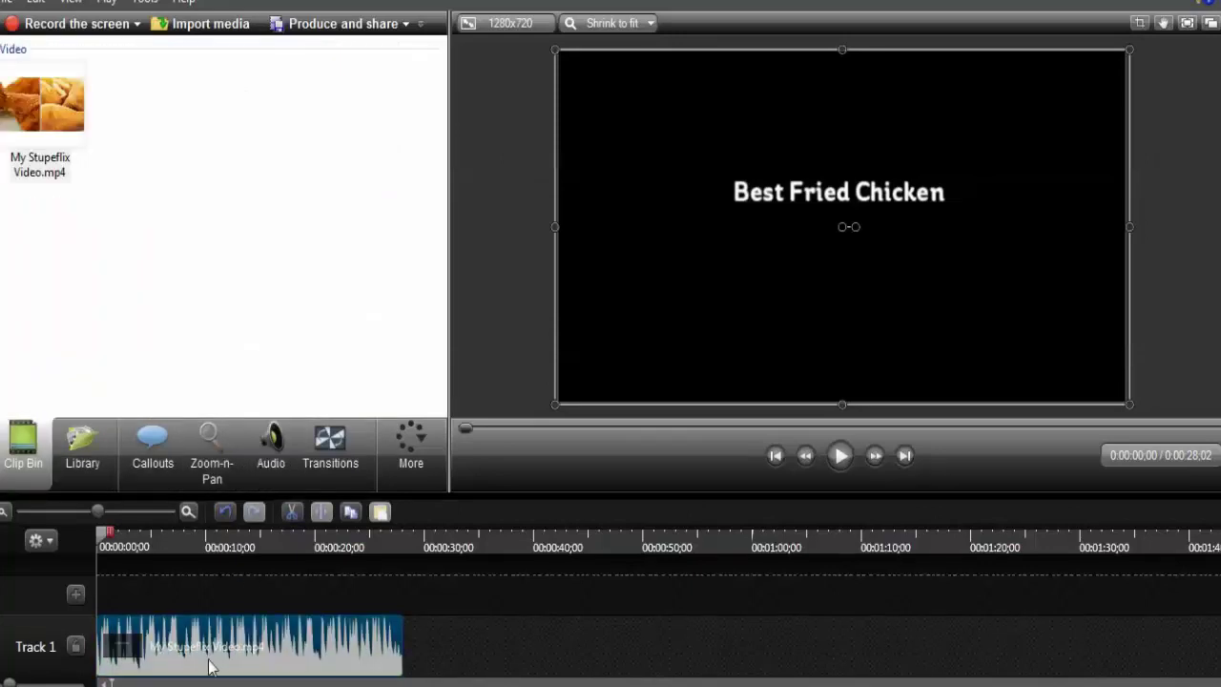
Set the clip speed of My Stupeflix Video on Track 1 to 97% and briefly play the result
{"action": "right_click", "coordinate": [212, 657]}
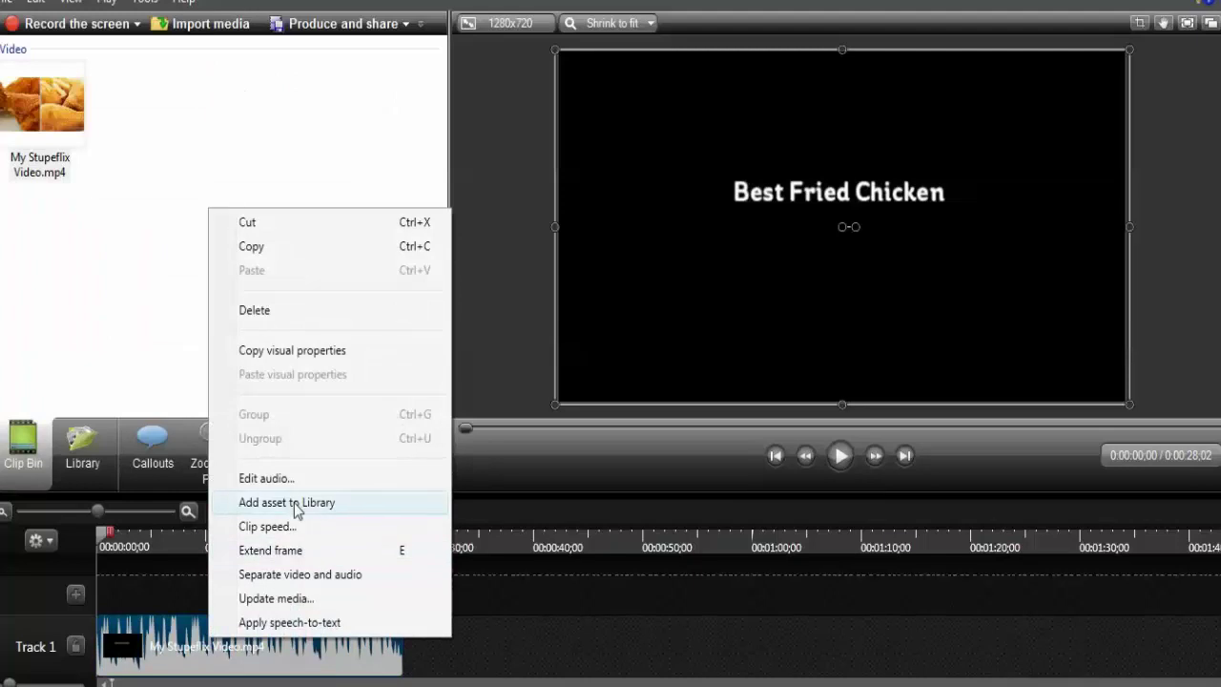
{"action": "left_click", "coordinate": [286, 525]}
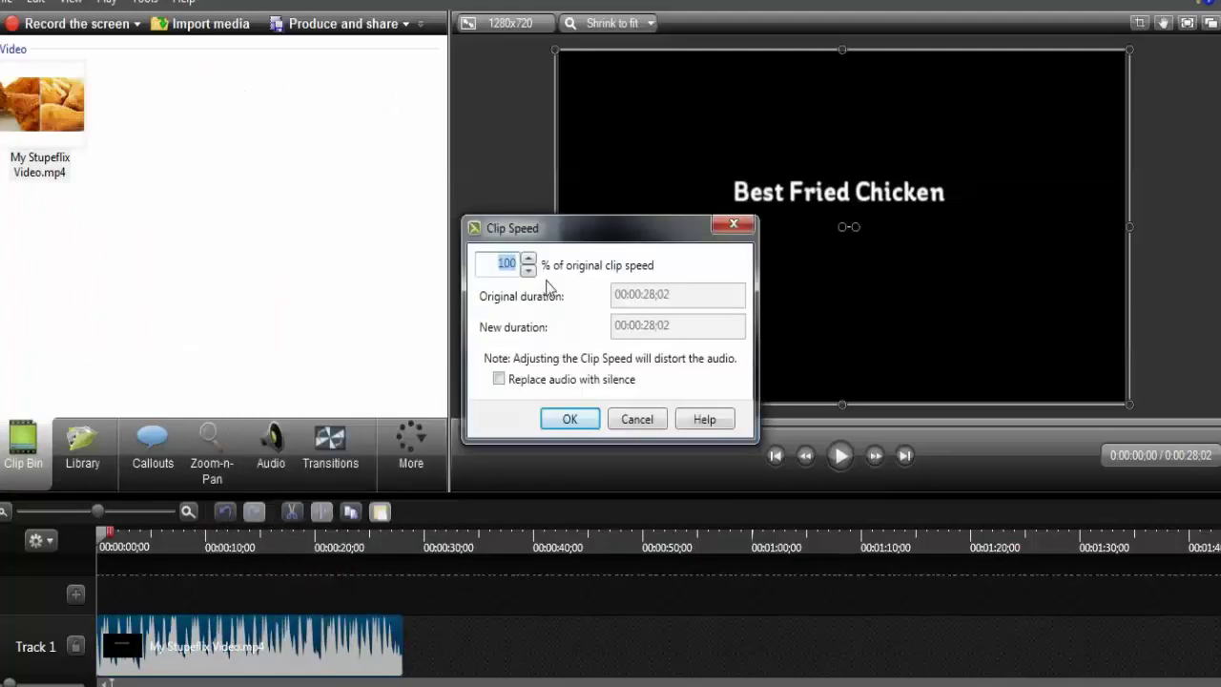
{"action": "left_click", "coordinate": [533, 271]}
{"action": "left_click", "coordinate": [532, 271]}
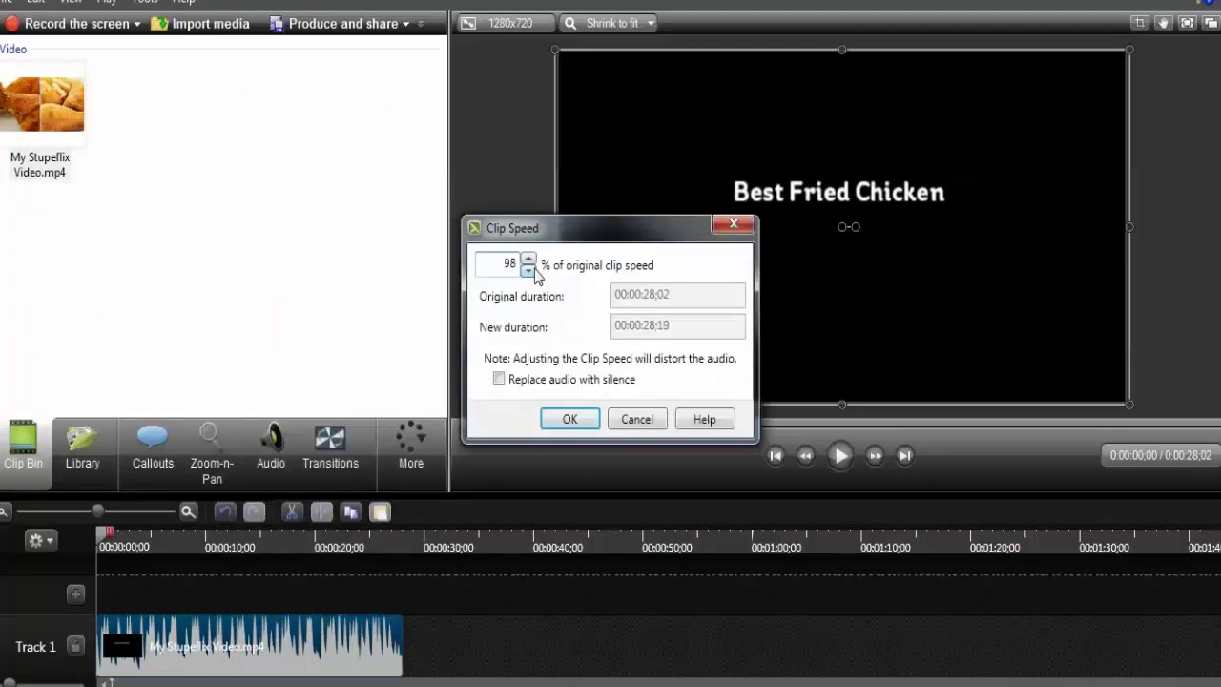
{"action": "left_click", "coordinate": [569, 419]}
{"action": "left_click", "coordinate": [841, 456]}
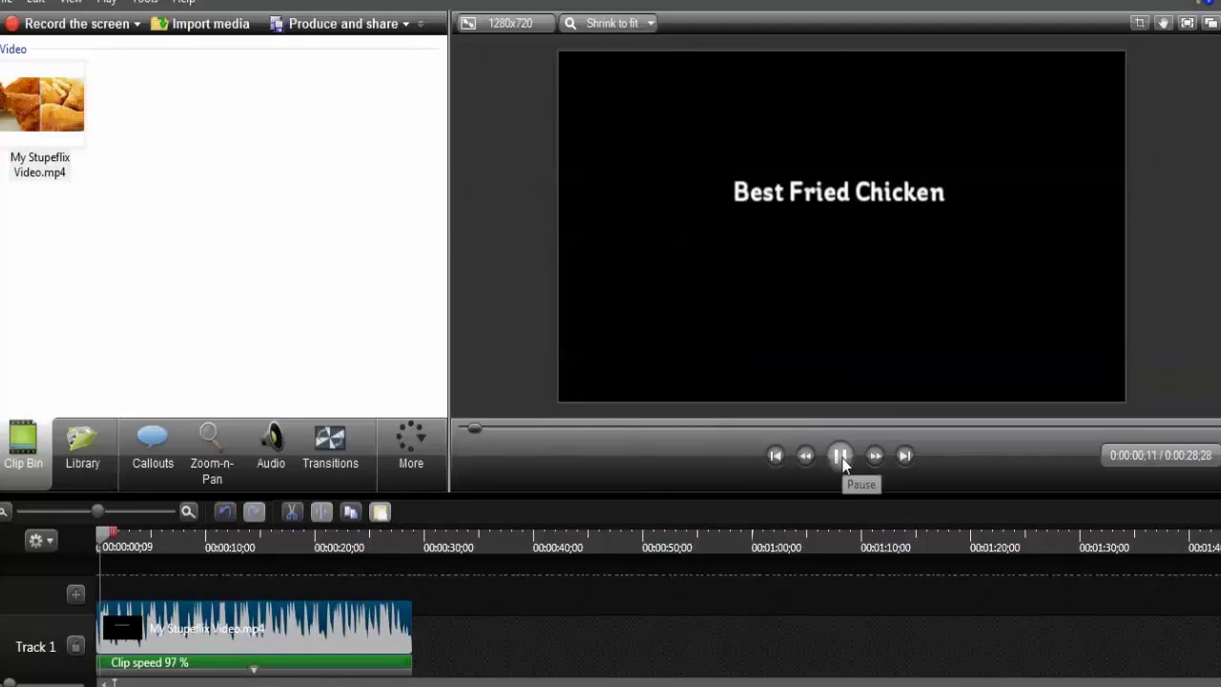
{"action": "left_click", "coordinate": [841, 455]}
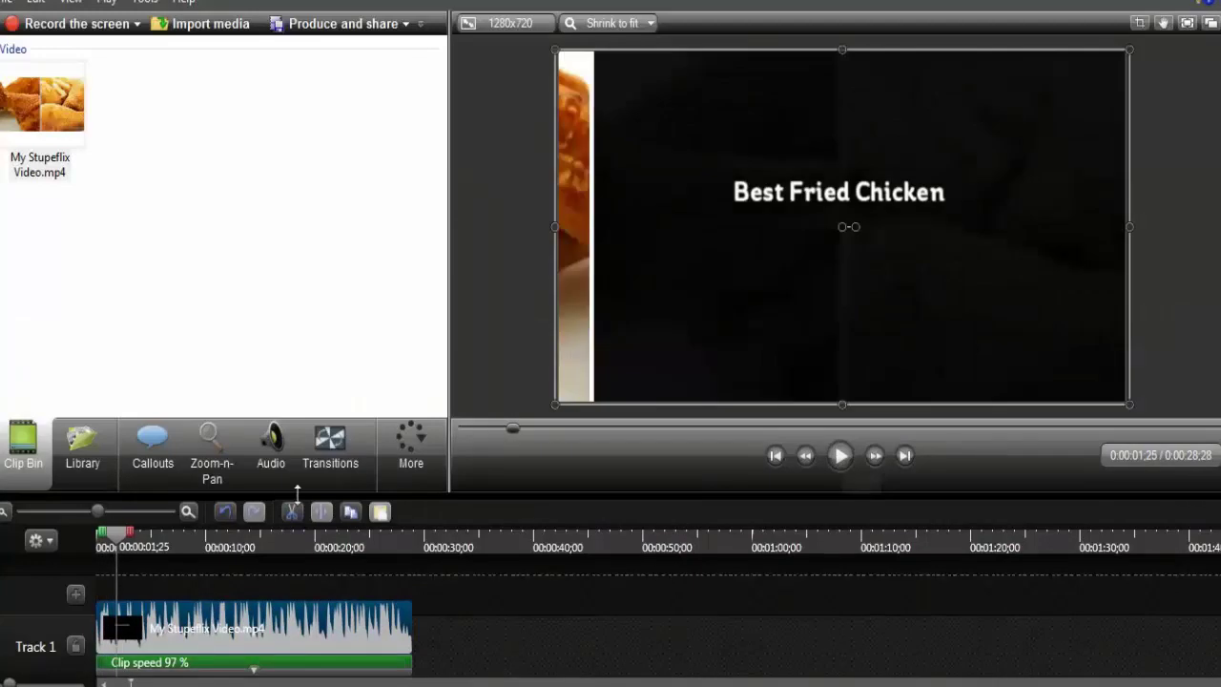
Lower the clip's audio volume by two increments and add a fade-in and a fade-out
{"action": "left_click", "coordinate": [271, 443]}
{"action": "left_click", "coordinate": [91, 262]}
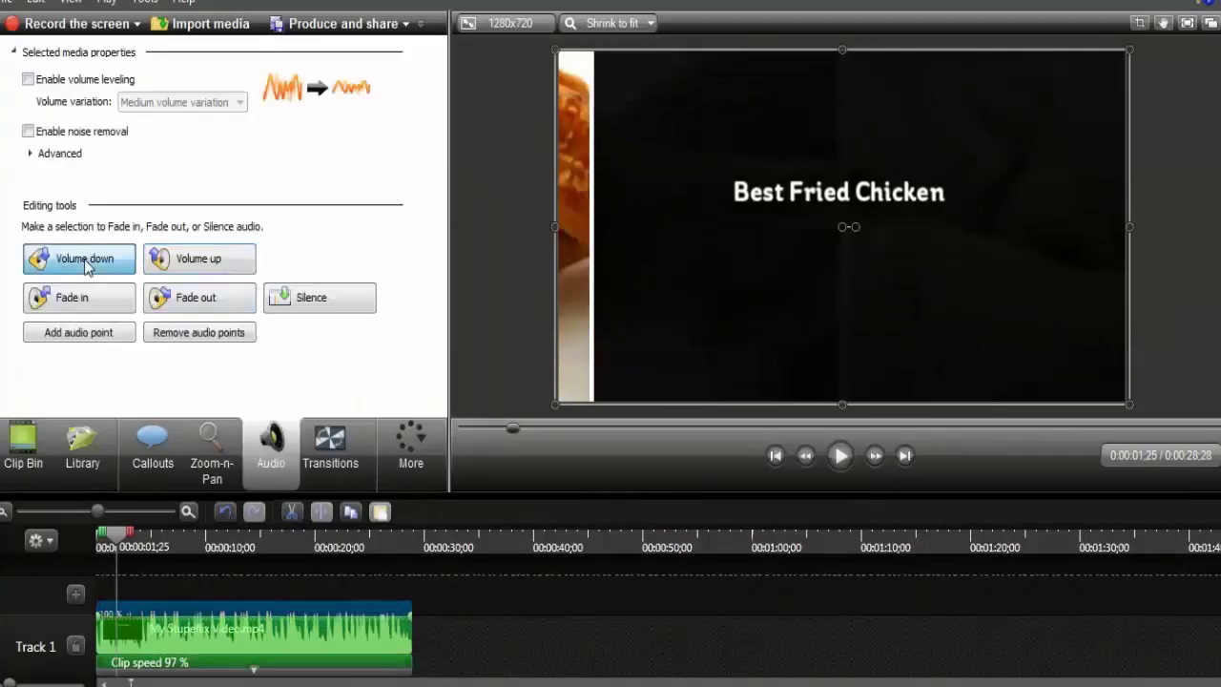
{"action": "left_click", "coordinate": [91, 262]}
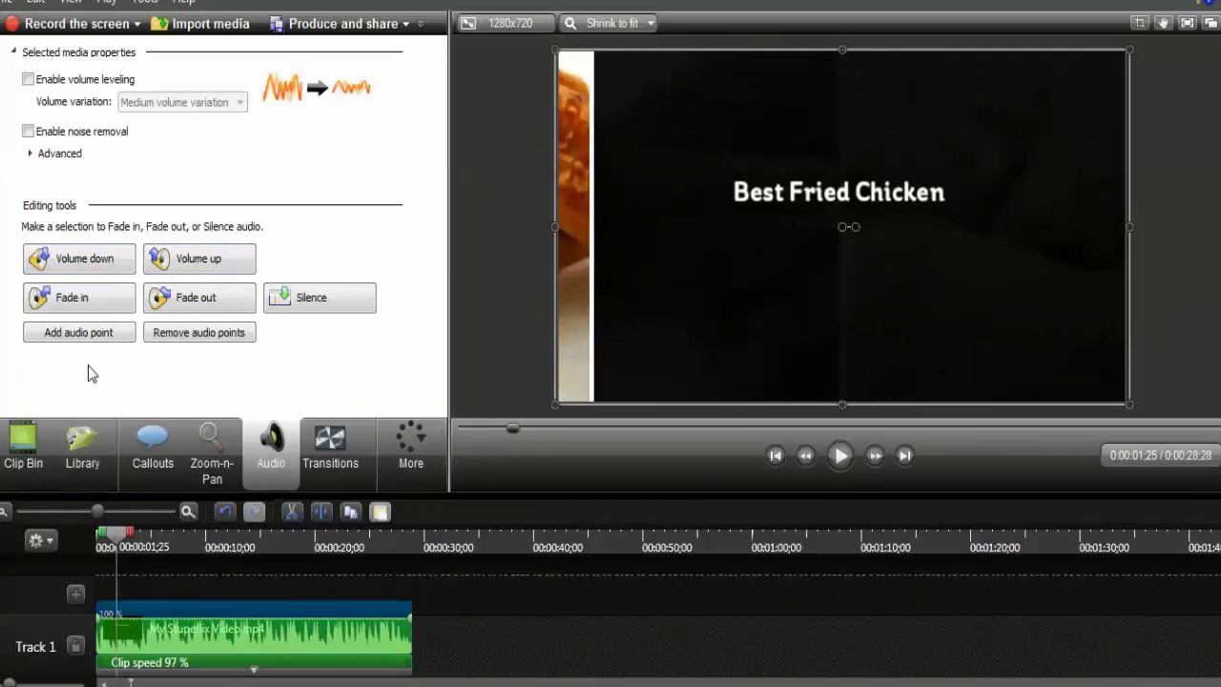
{"action": "left_click", "coordinate": [77, 301]}
{"action": "left_click", "coordinate": [197, 303]}
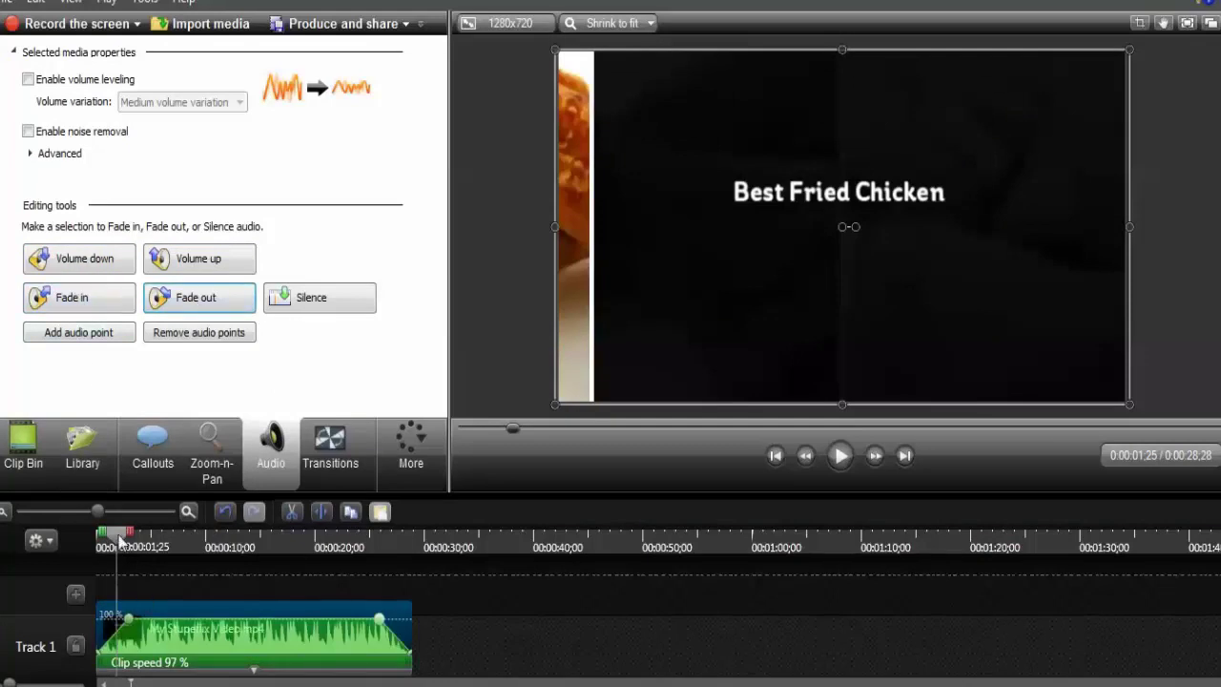
Return the playhead to the start of the timeline and preview the edited clip with its audio fades
{"action": "left_click_drag", "start_coordinate": [121, 541], "coordinate": [61, 516]}
{"action": "left_click", "coordinate": [22, 446]}
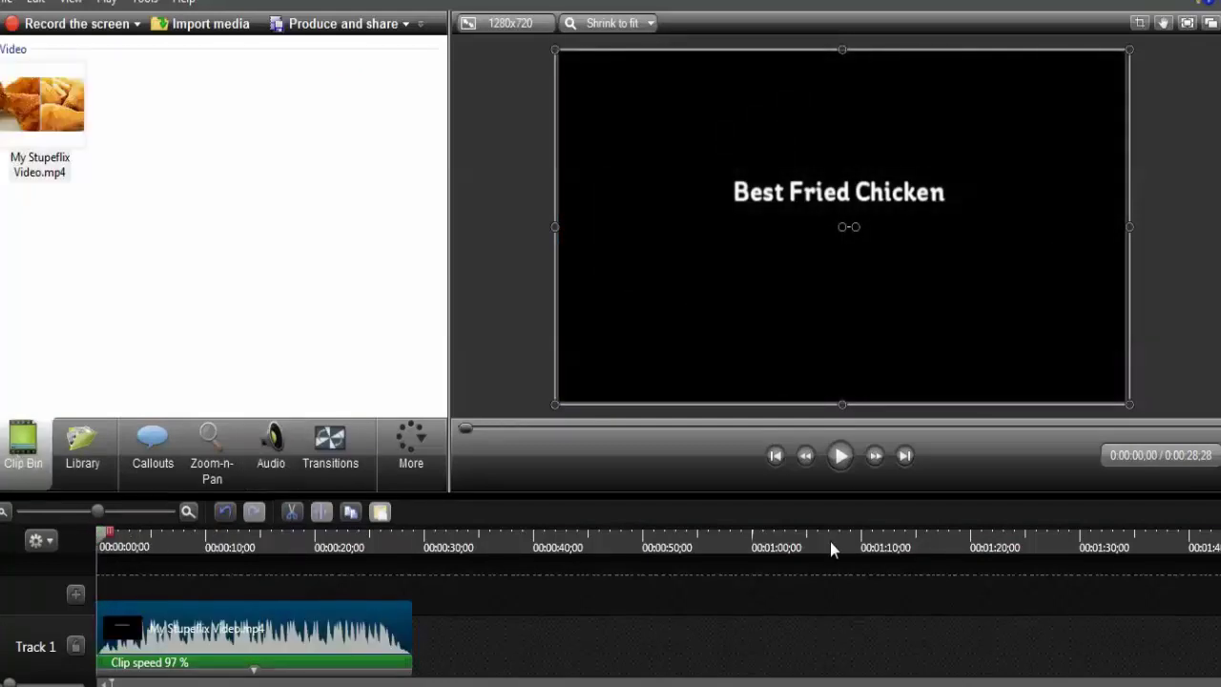
{"action": "left_click", "coordinate": [842, 456]}
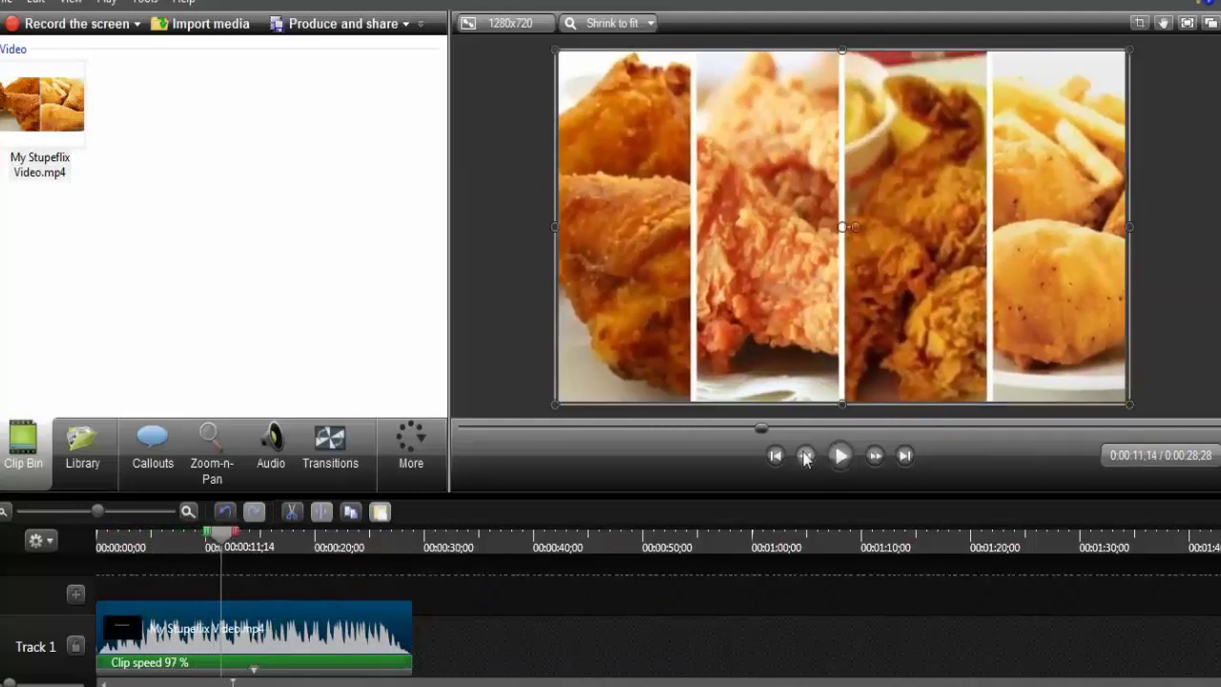
Produce the video to the Desktop with the MP4 with video player (up to 720p) preset, named Best-Fried-Chicken
{"action": "left_click", "coordinate": [346, 29]}
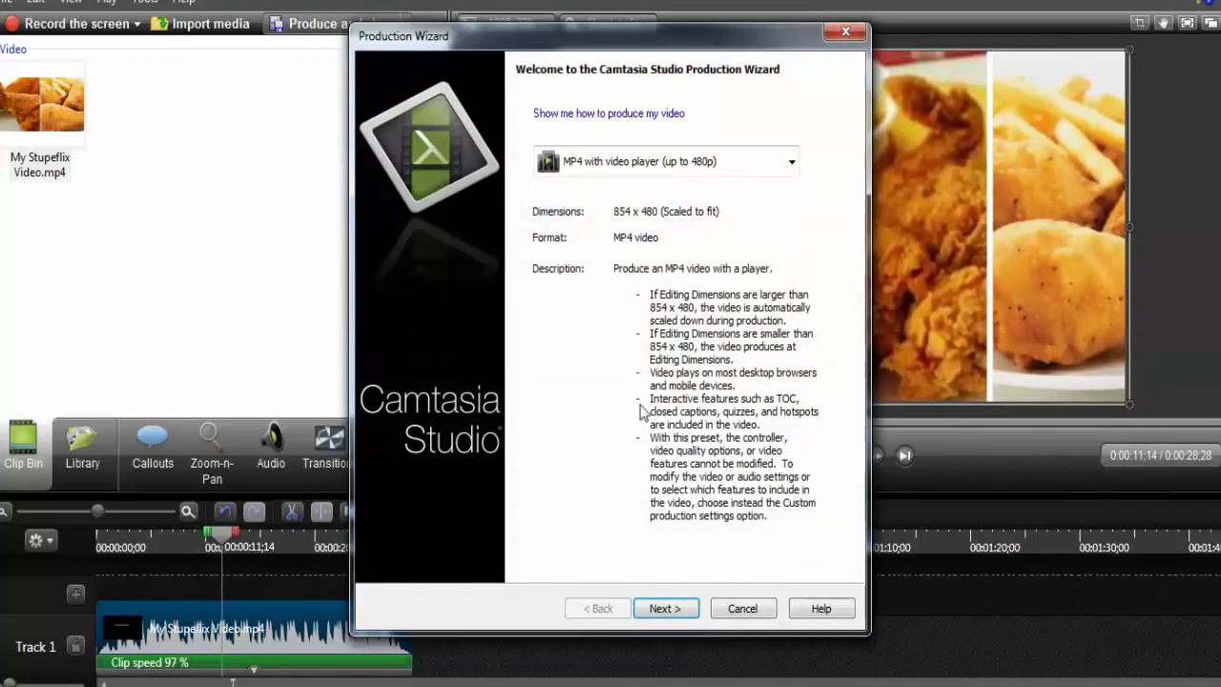
{"action": "left_click", "coordinate": [665, 156]}
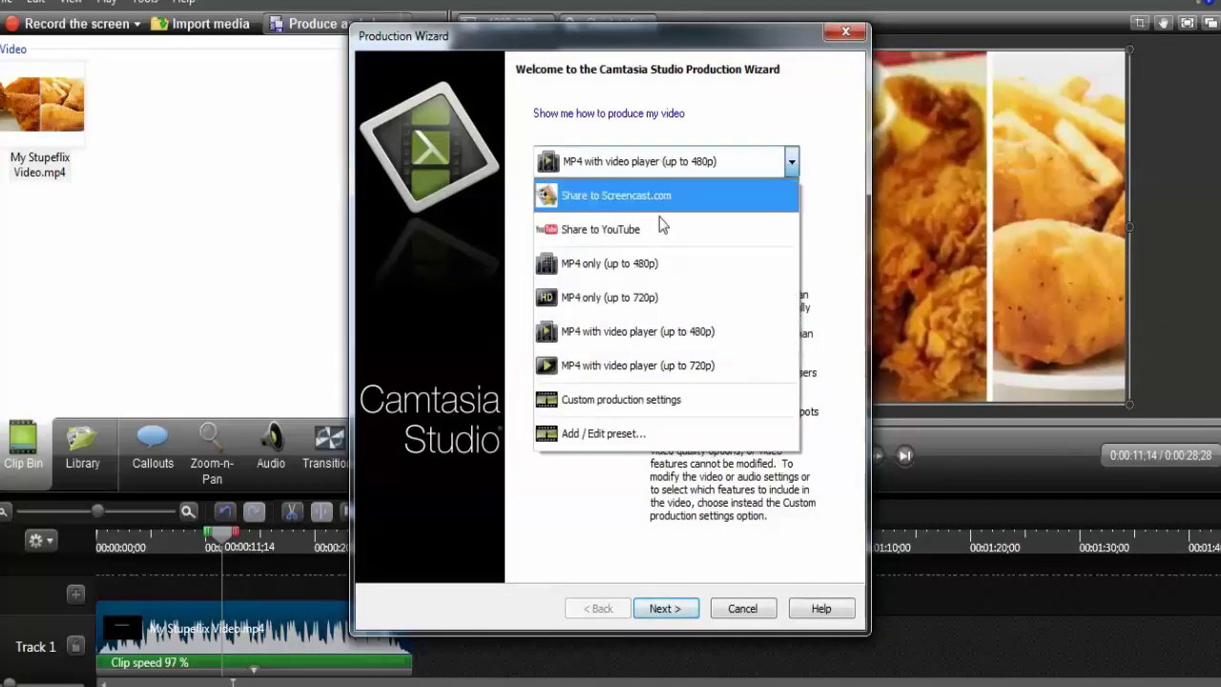
{"action": "left_click", "coordinate": [656, 360]}
{"action": "left_click", "coordinate": [665, 609]}
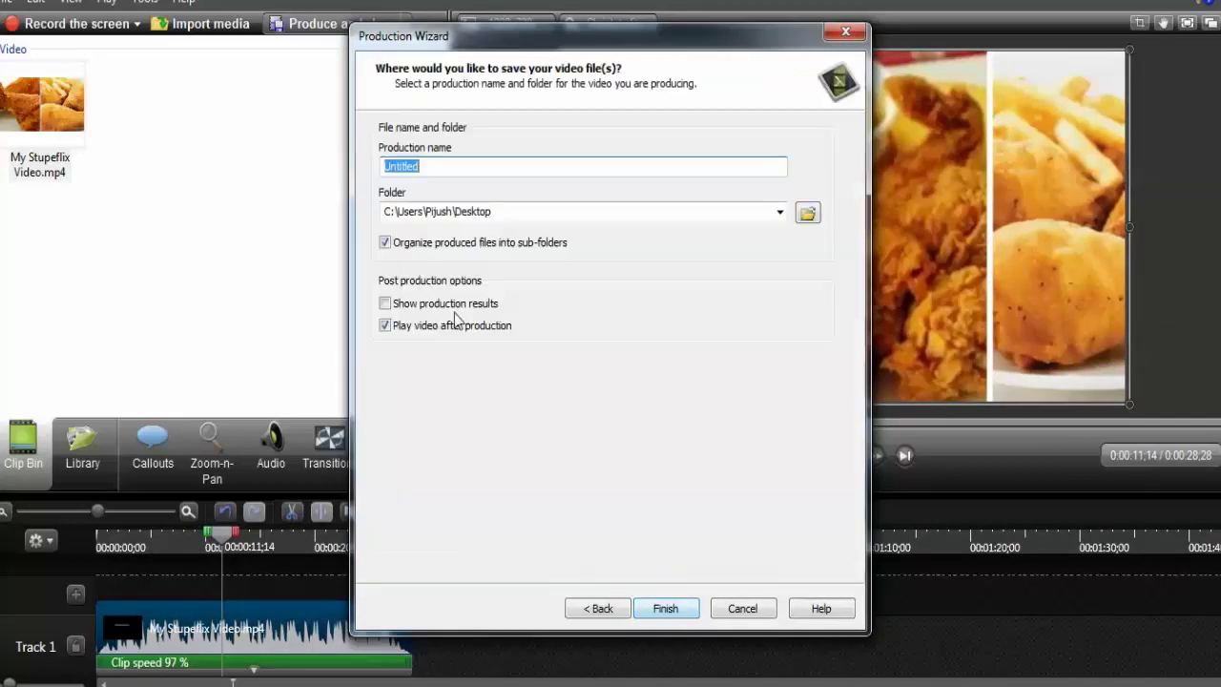
{"action": "type", "text": "Best"}
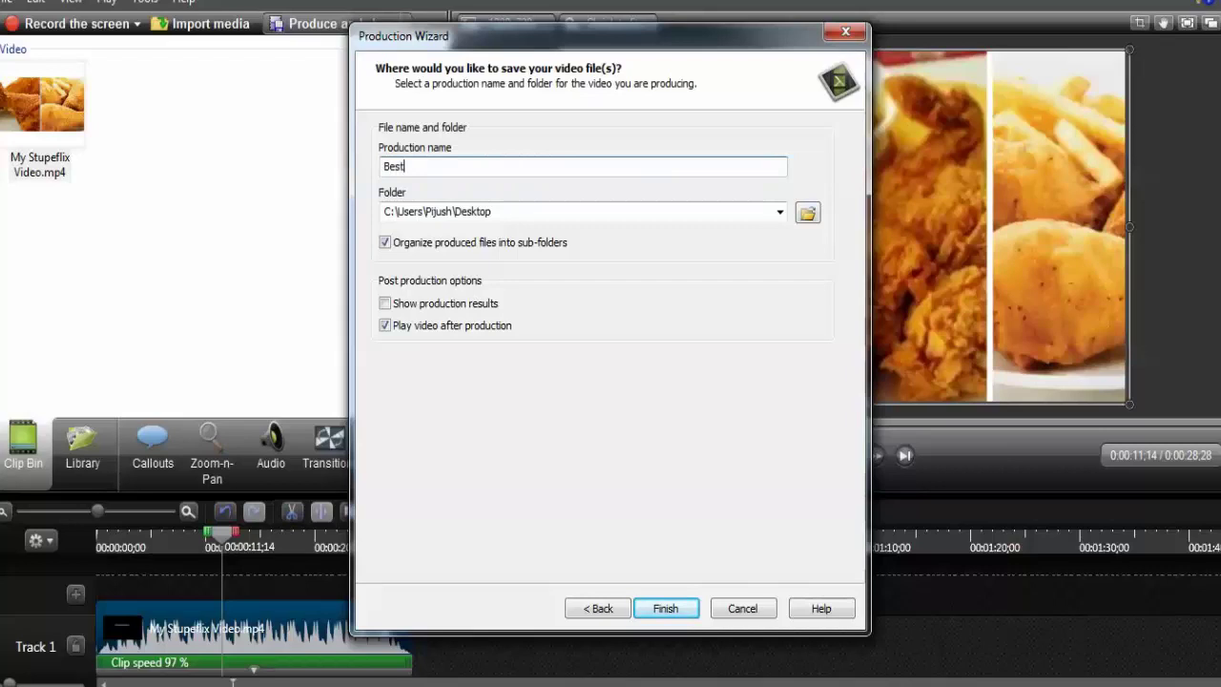
{"action": "type", "text": "-Fried-"}
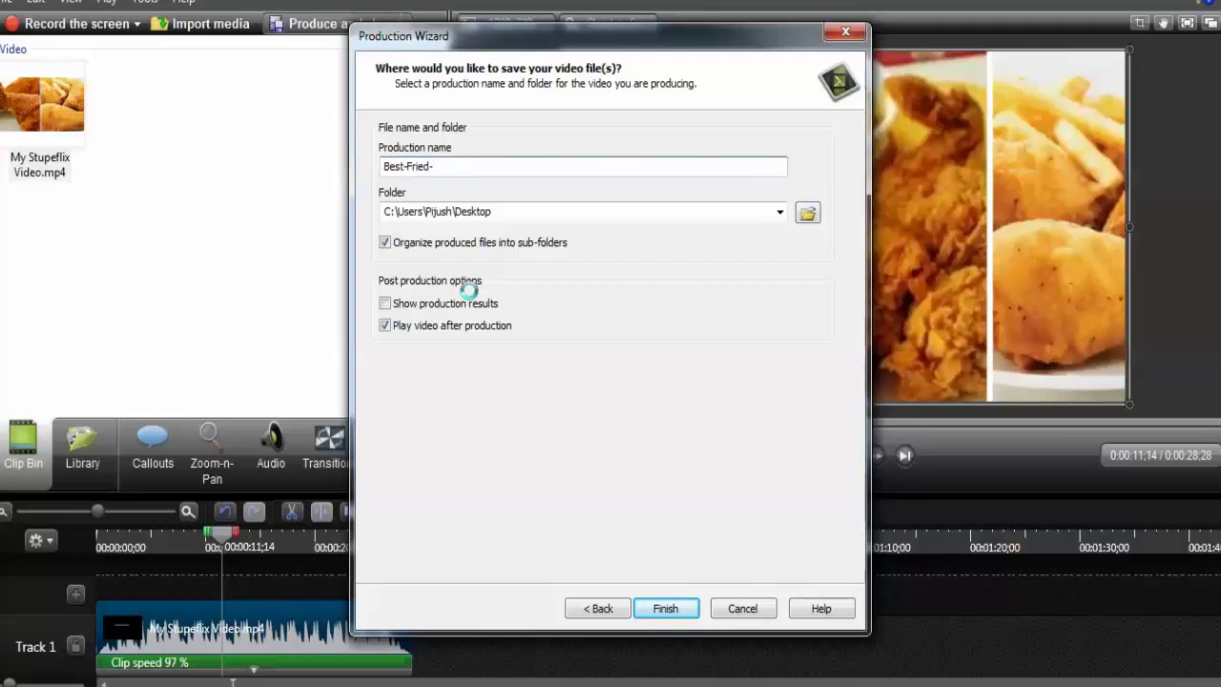
{"action": "type", "text": "Chicken"}
{"action": "left_click", "coordinate": [665, 608]}
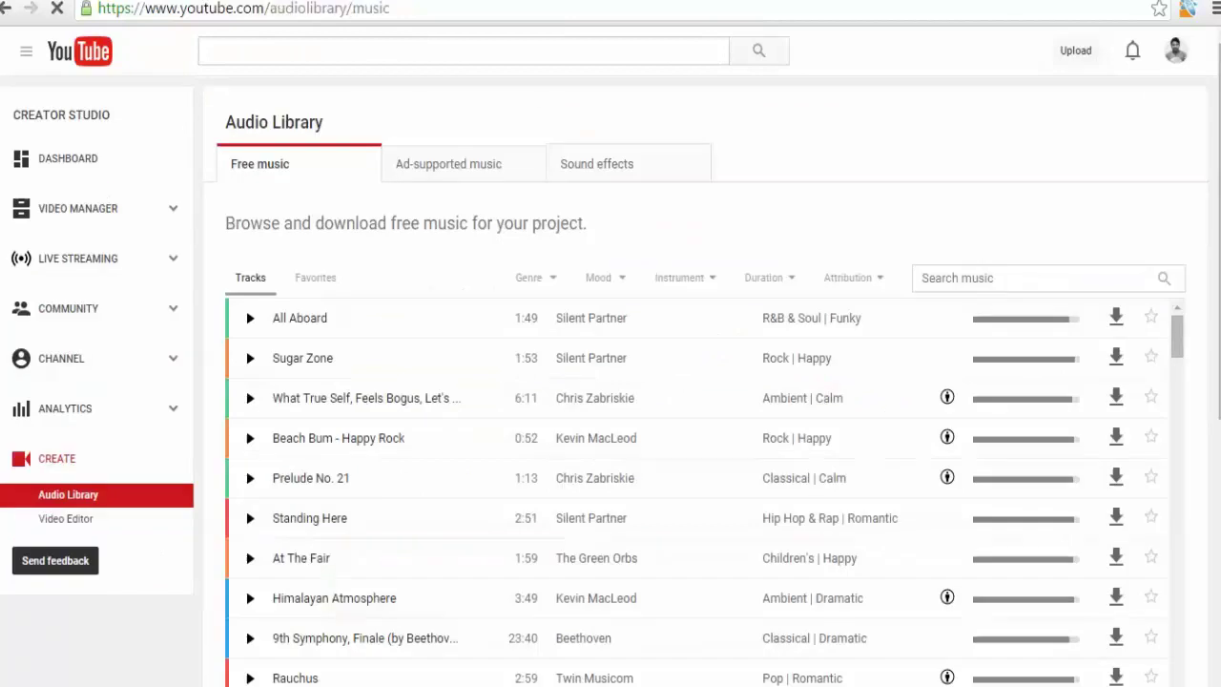
Switch to YouTube, review the upload privacy options and upload the video from the Best-Fried-Chicken folder on the Desktop
{"action": "left_click", "coordinate": [1075, 51]}
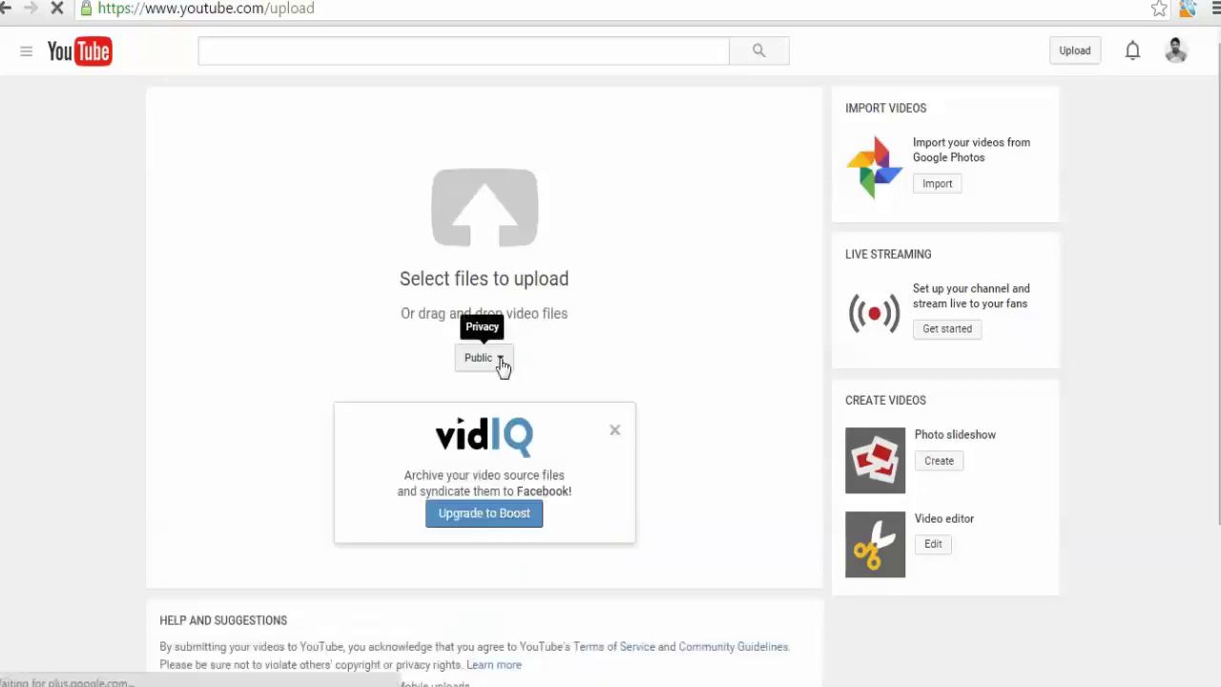
{"action": "left_click", "coordinate": [485, 368]}
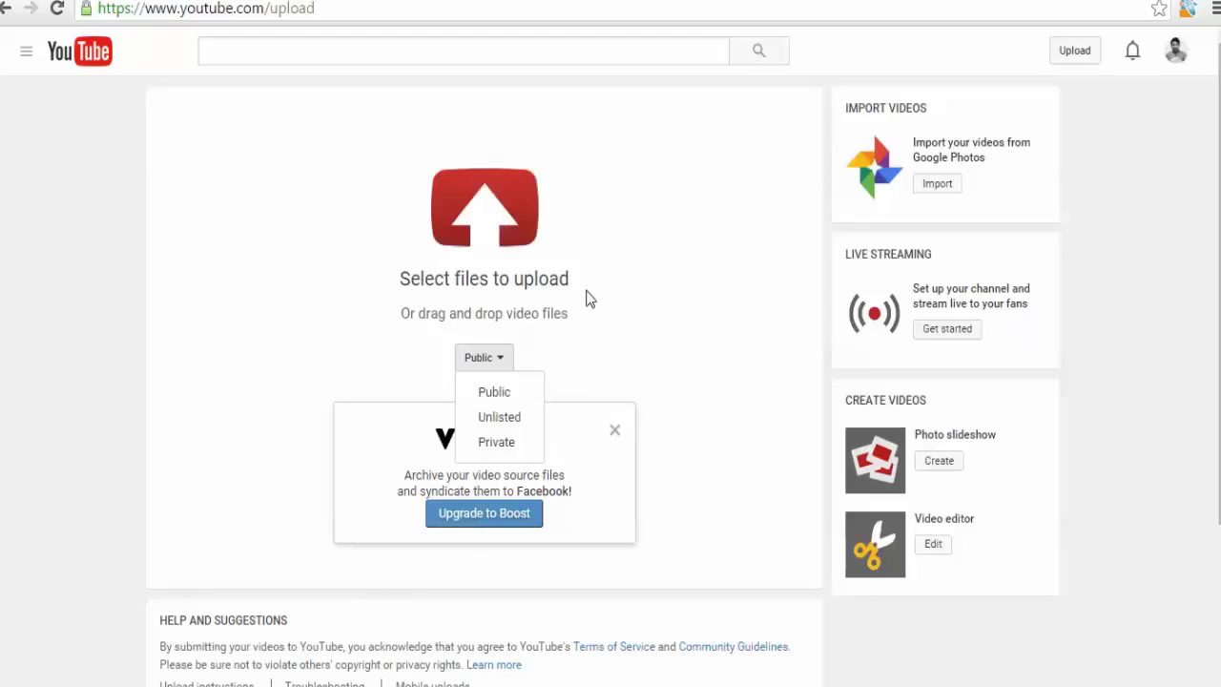
{"action": "left_click", "coordinate": [505, 229]}
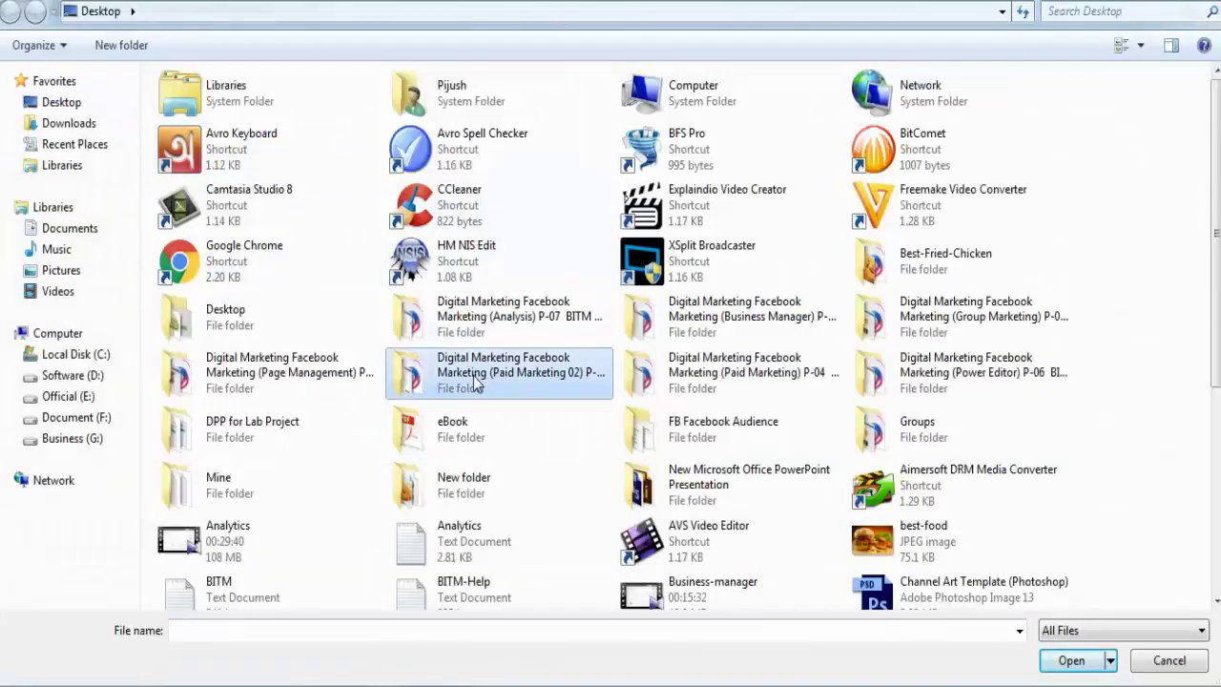
{"action": "left_click", "coordinate": [473, 376]}
{"action": "key", "text": "Escape"}
{"action": "left_click", "coordinate": [481, 319]}
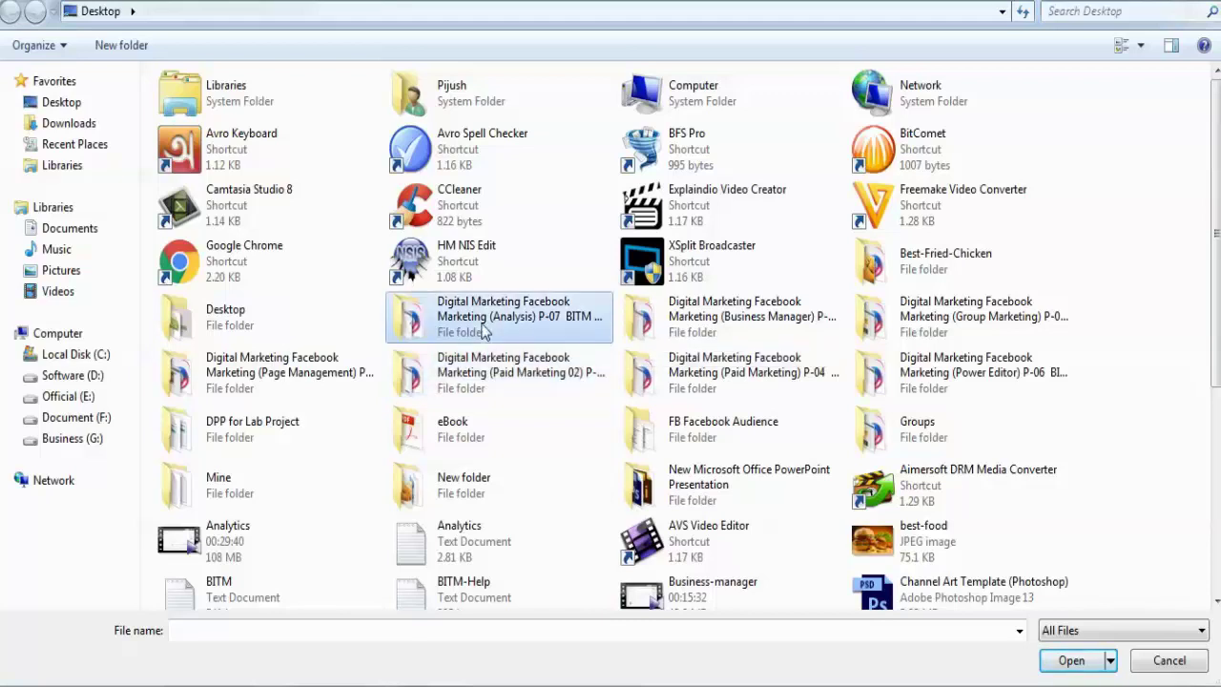
{"action": "left_click", "coordinate": [482, 264]}
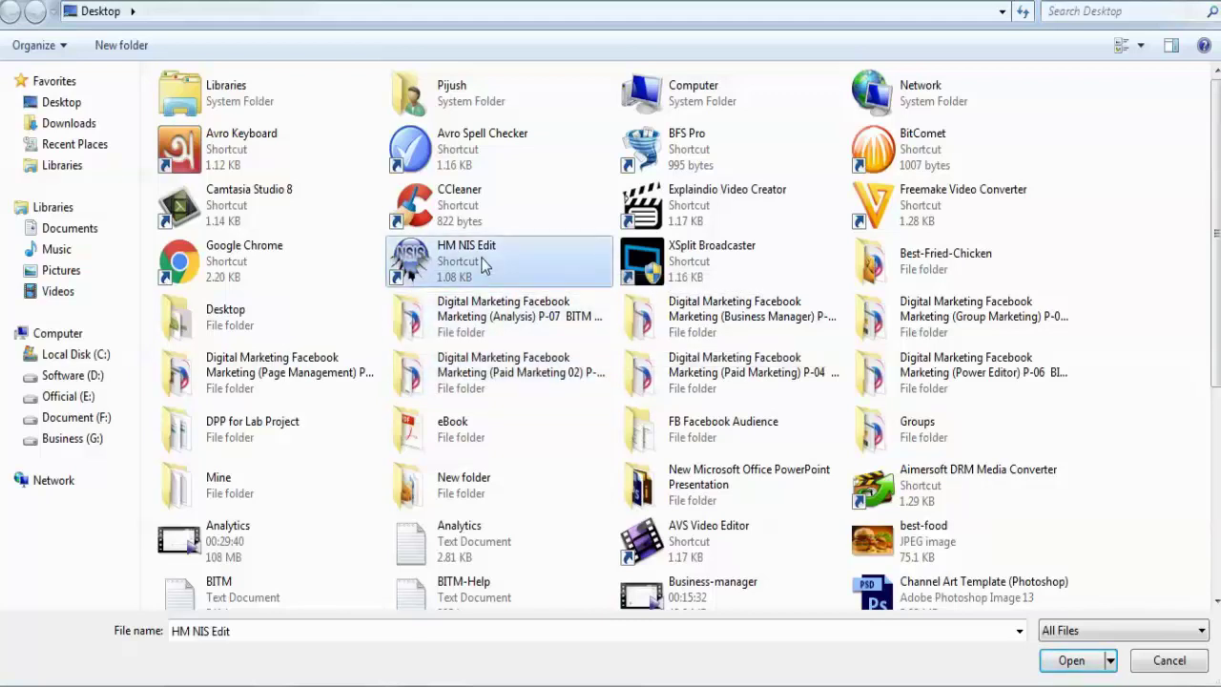
{"action": "left_click", "coordinate": [906, 541]}
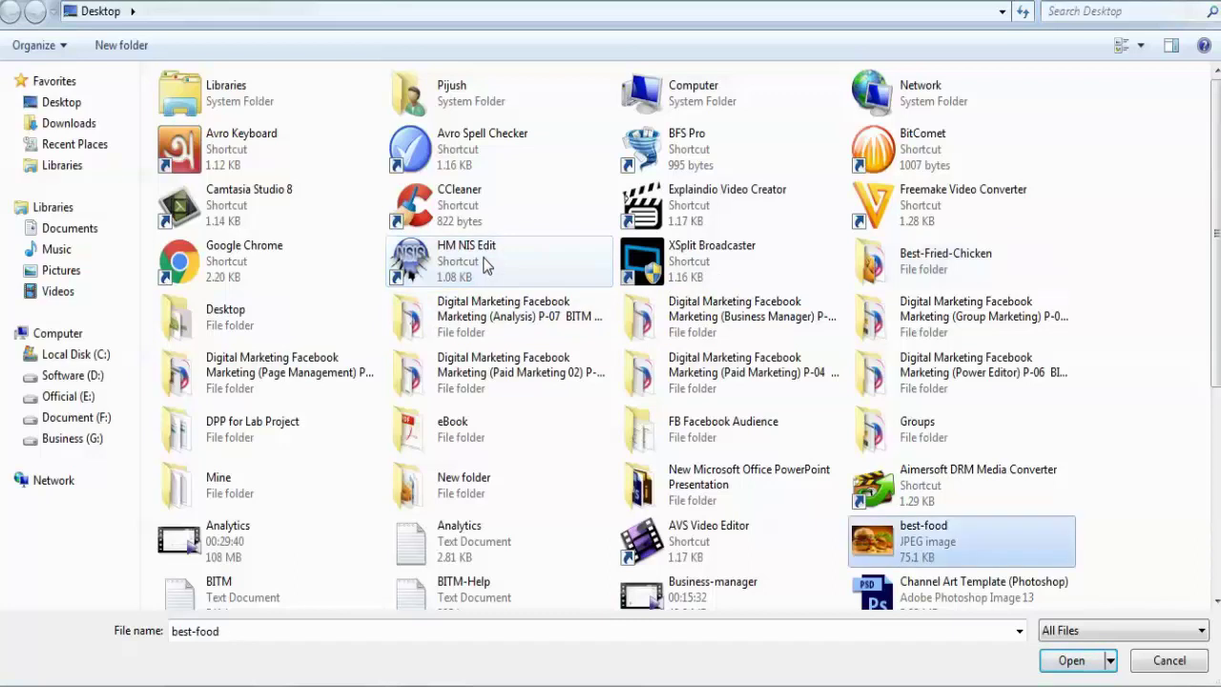
{"action": "left_click", "coordinate": [915, 253]}
{"action": "double_click", "coordinate": [916, 253]}
{"action": "double_click", "coordinate": [229, 164]}
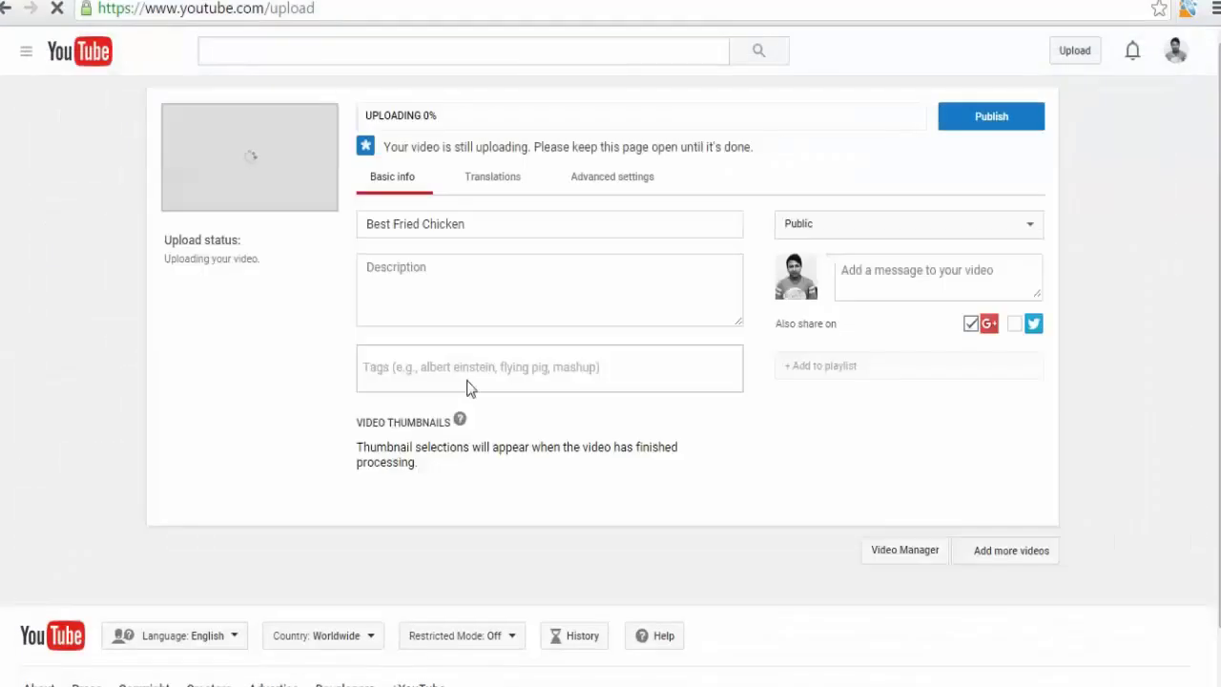
Switch to the browser showing My Stupeflix Video and open the Stupeflix home page
{"action": "left_click", "coordinate": [513, 292]}
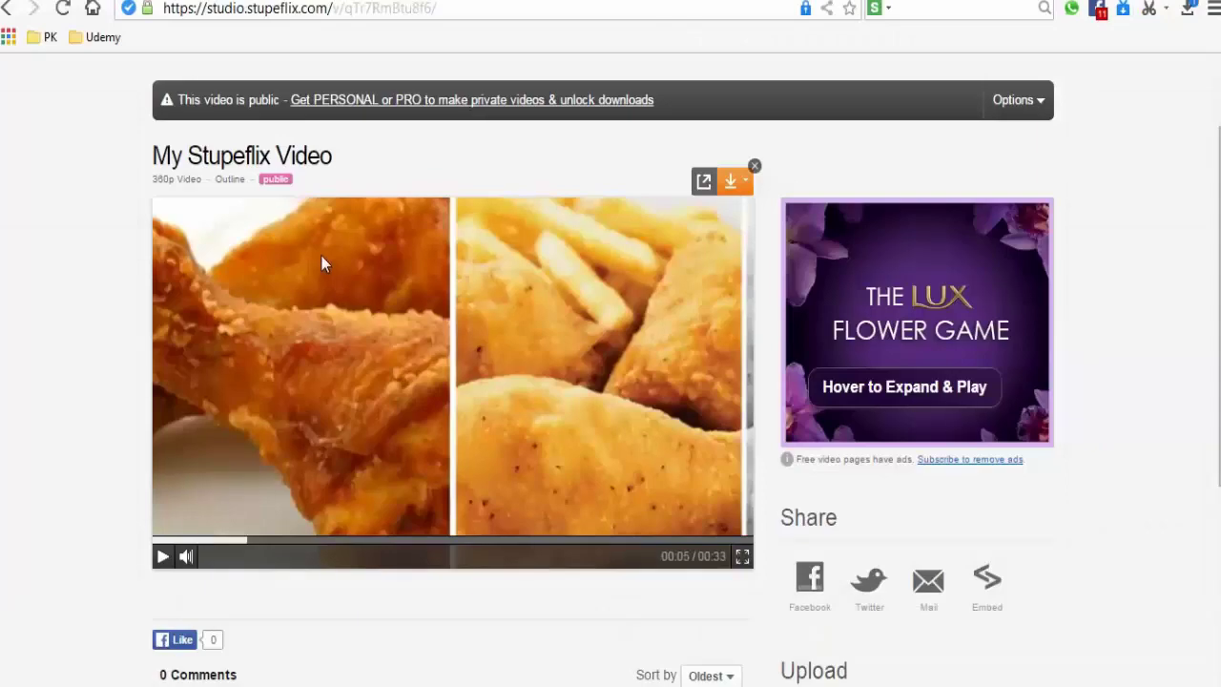
{"action": "scroll", "coordinate": [47, 459], "scroll_direction": "up", "scroll_amount": 2}
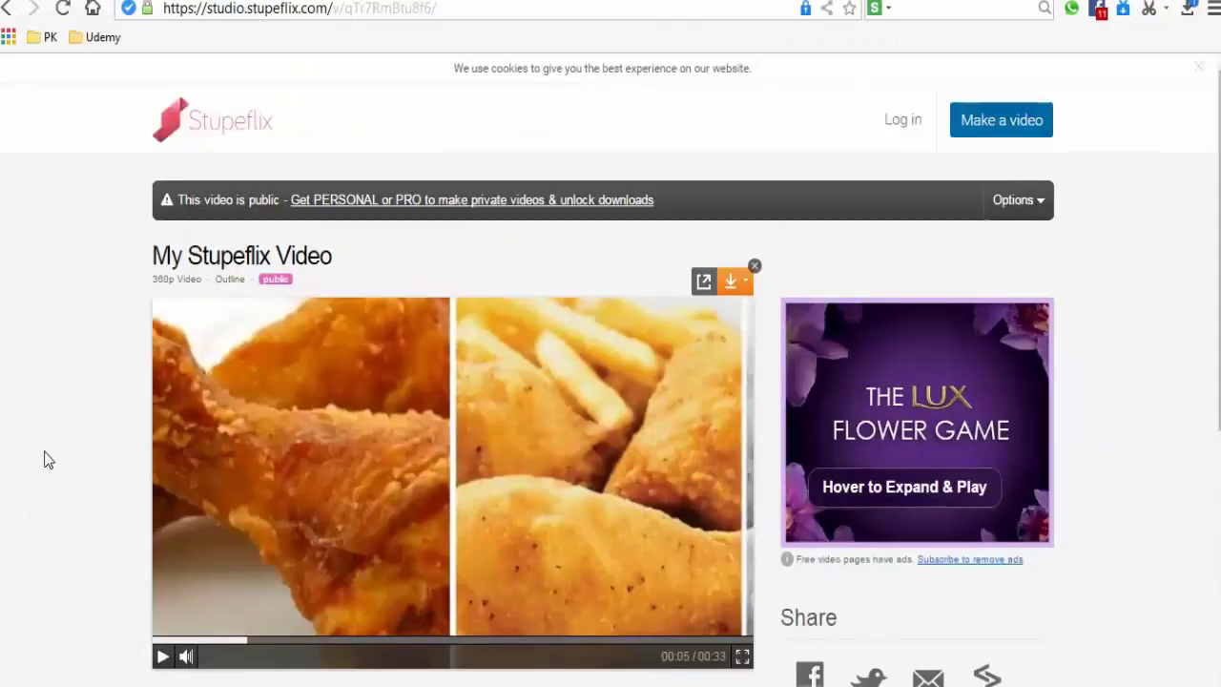
{"action": "left_click", "coordinate": [224, 144]}
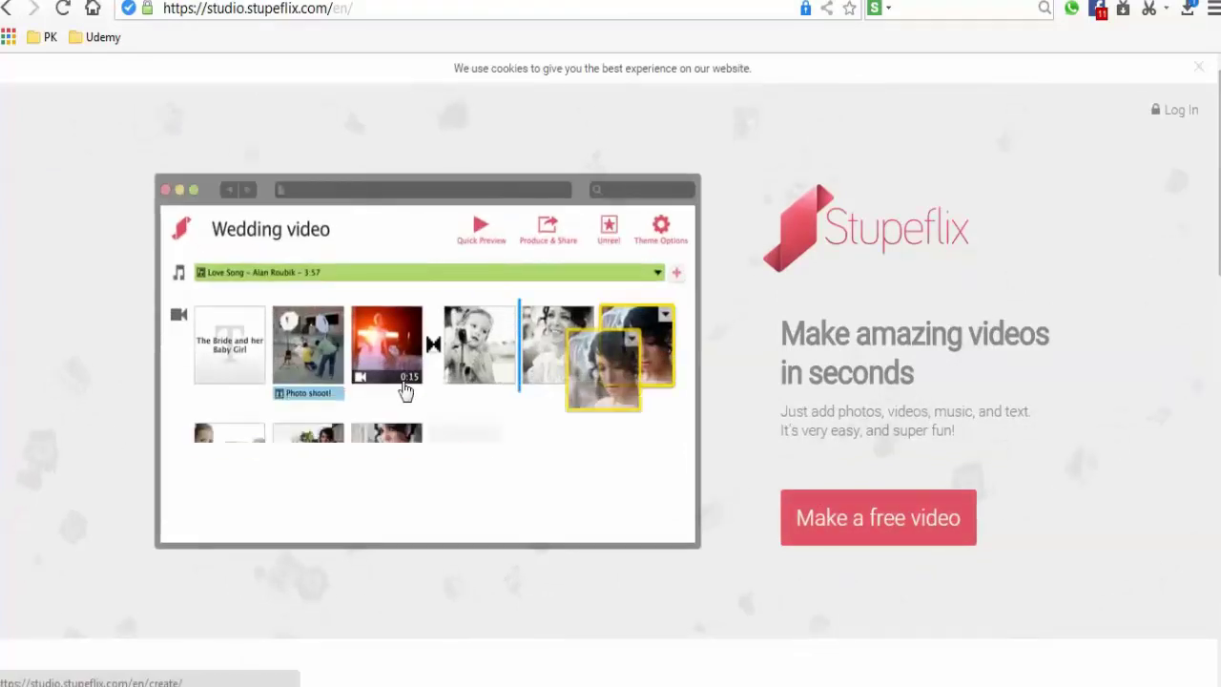
{"action": "right_click", "coordinate": [195, 2]}
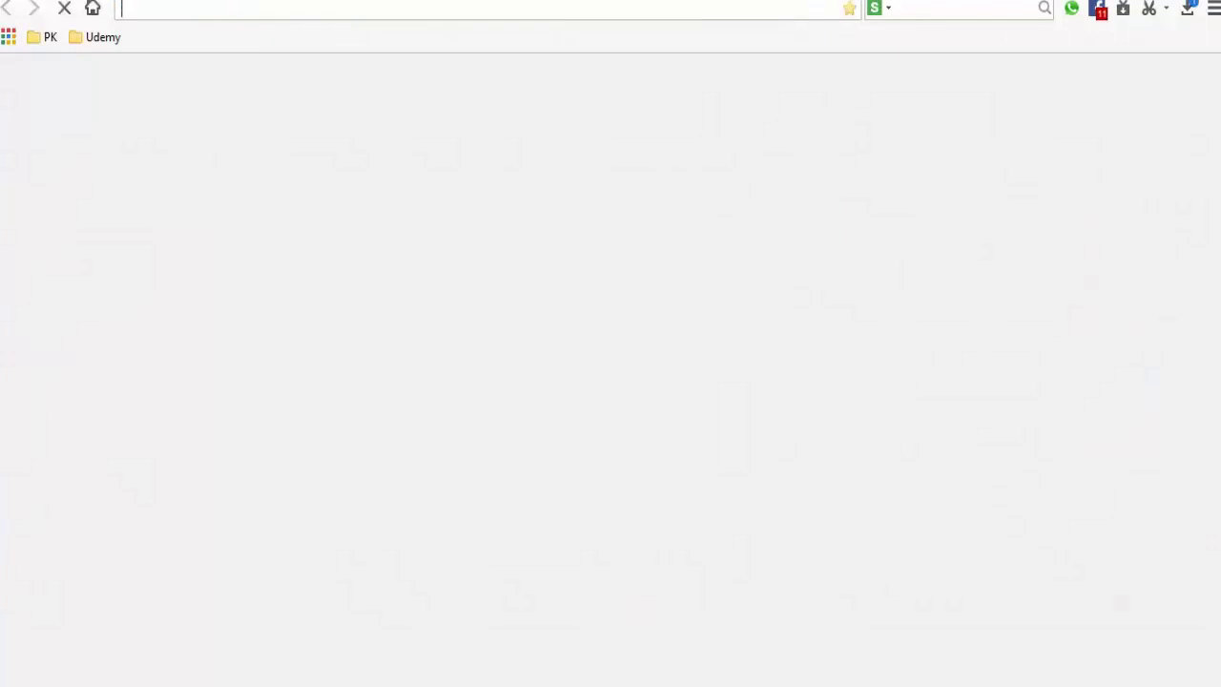
{"action": "key", "text": "ctrl+t"}
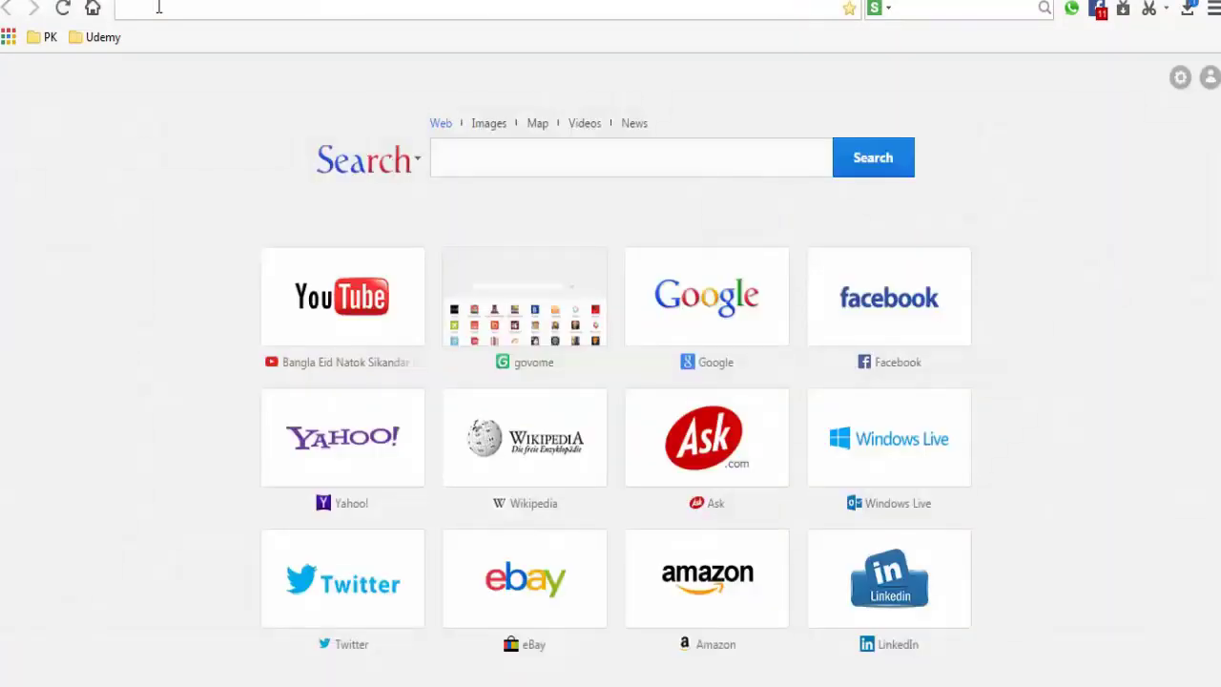
{"action": "type", "text": "stu"}
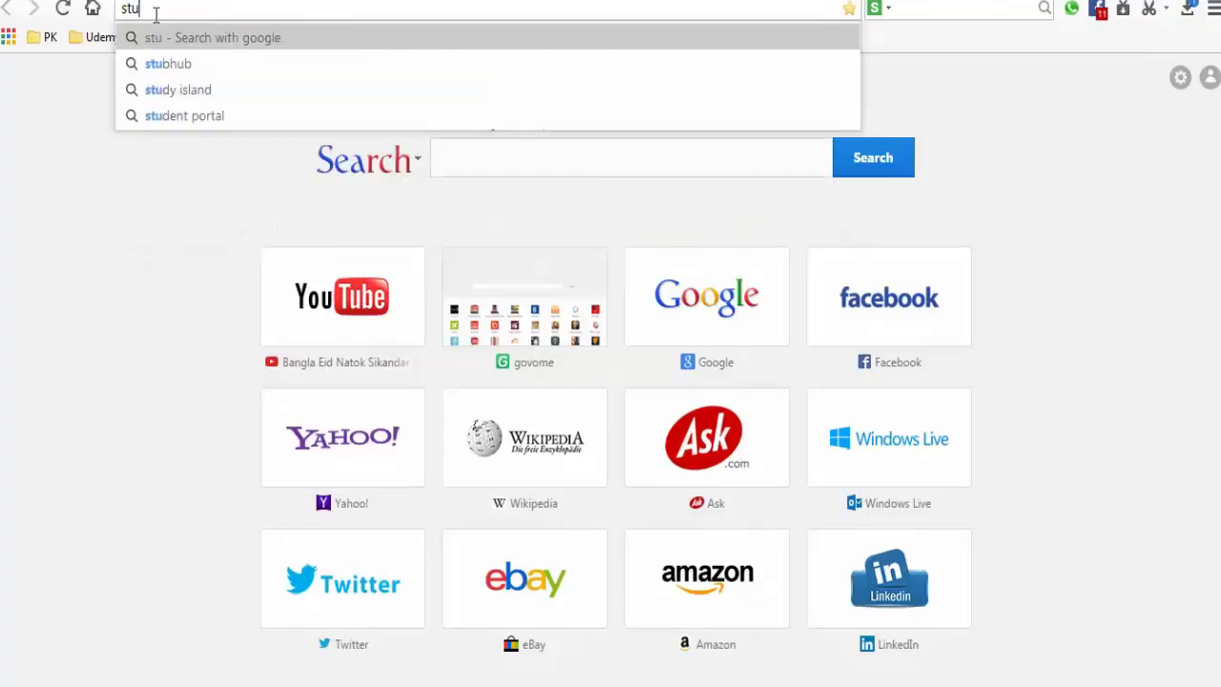
{"action": "key", "text": "BackSpace"}
{"action": "key", "text": "BackSpace"}
{"action": "key", "text": "BackSpace"}
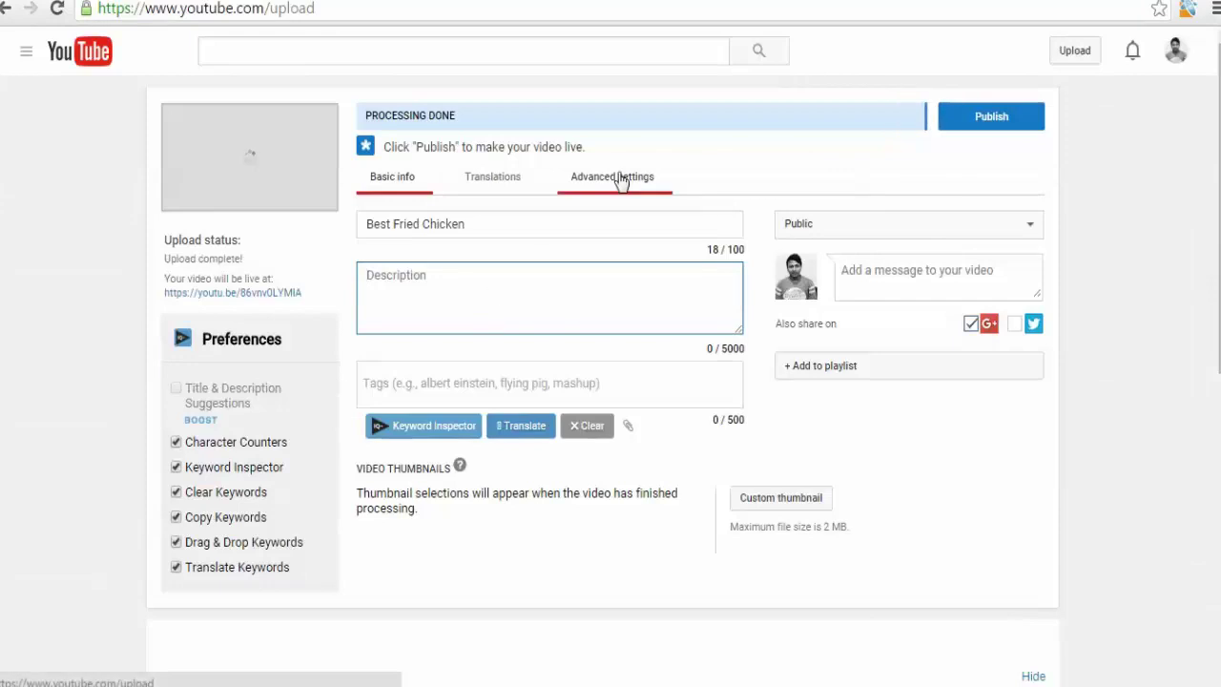
On the YouTube upload page, copy the title Best Fried Chicken into the video's description and tags
{"action": "left_click", "coordinate": [615, 181]}
{"action": "left_click", "coordinate": [392, 176]}
{"action": "left_click_drag", "start_coordinate": [467, 224], "coordinate": [319, 237]}
{"action": "key", "text": "ctrl+c"}
{"action": "left_click", "coordinate": [448, 276]}
{"action": "key", "text": "ctrl+v"}
{"action": "left_click", "coordinate": [451, 382]}
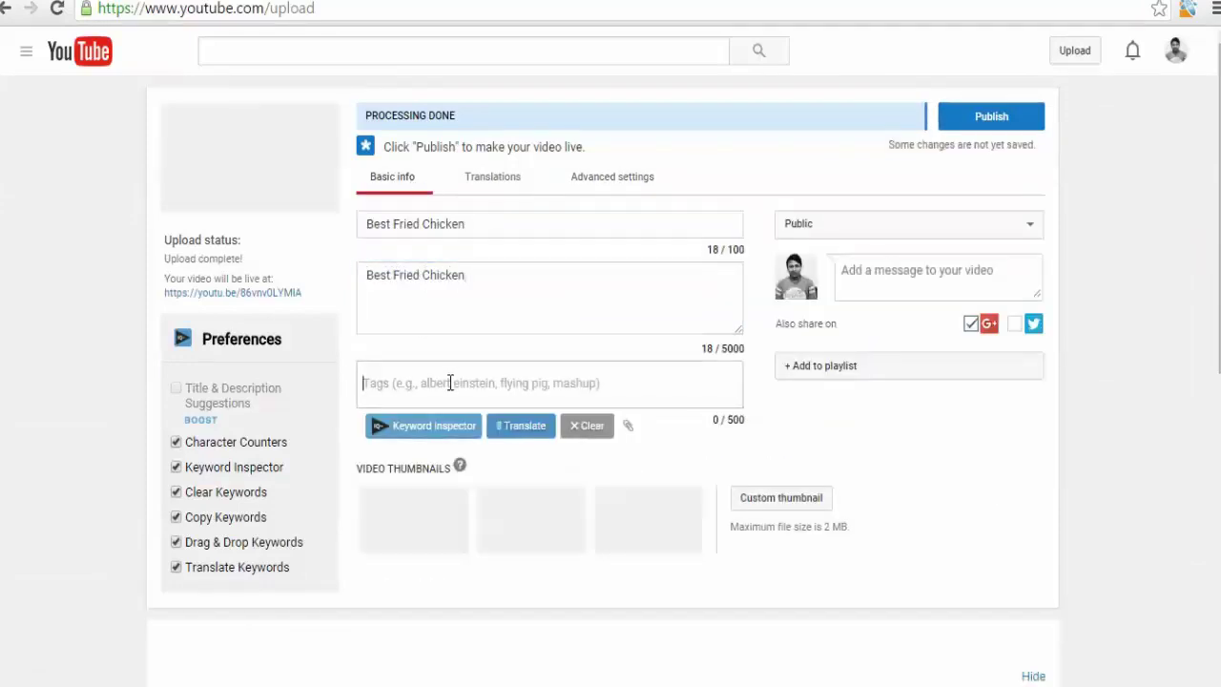
{"action": "key", "text": "ctrl+v"}
{"action": "left_click", "coordinate": [553, 302]}
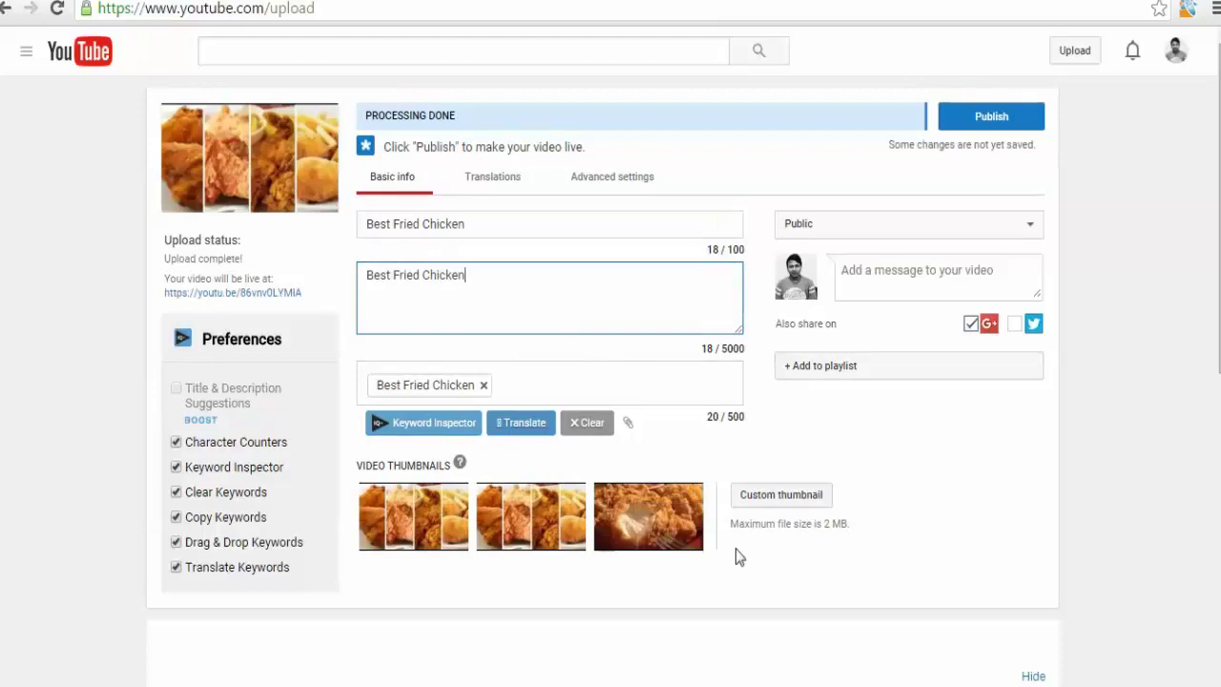
{"action": "left_click", "coordinate": [781, 494]}
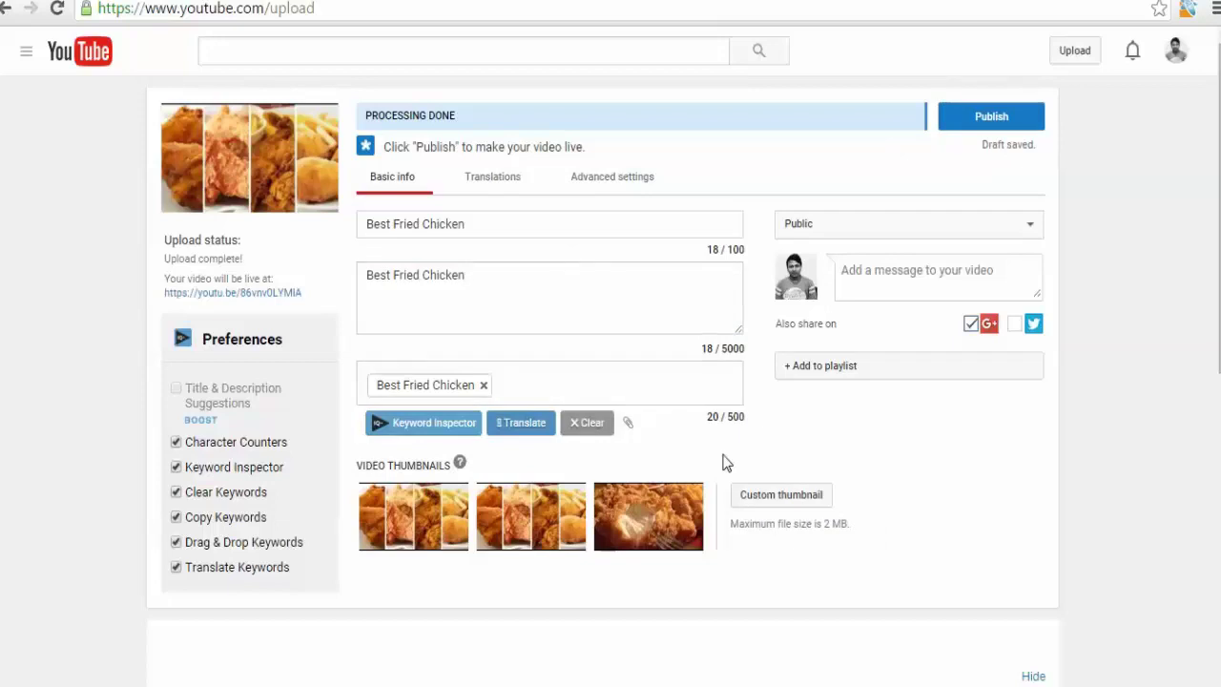
Set a custom video thumbnail using the picture named images from the New folder directory on the Desktop
{"action": "left_click", "coordinate": [762, 504]}
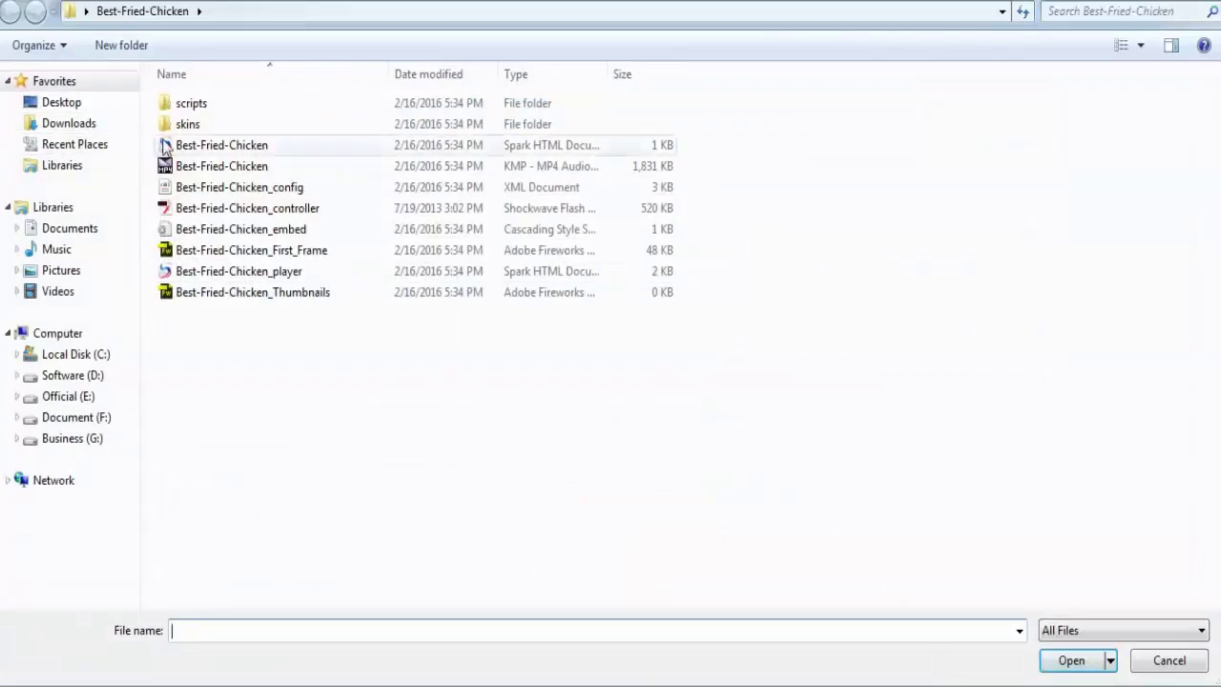
{"action": "left_click", "coordinate": [71, 108]}
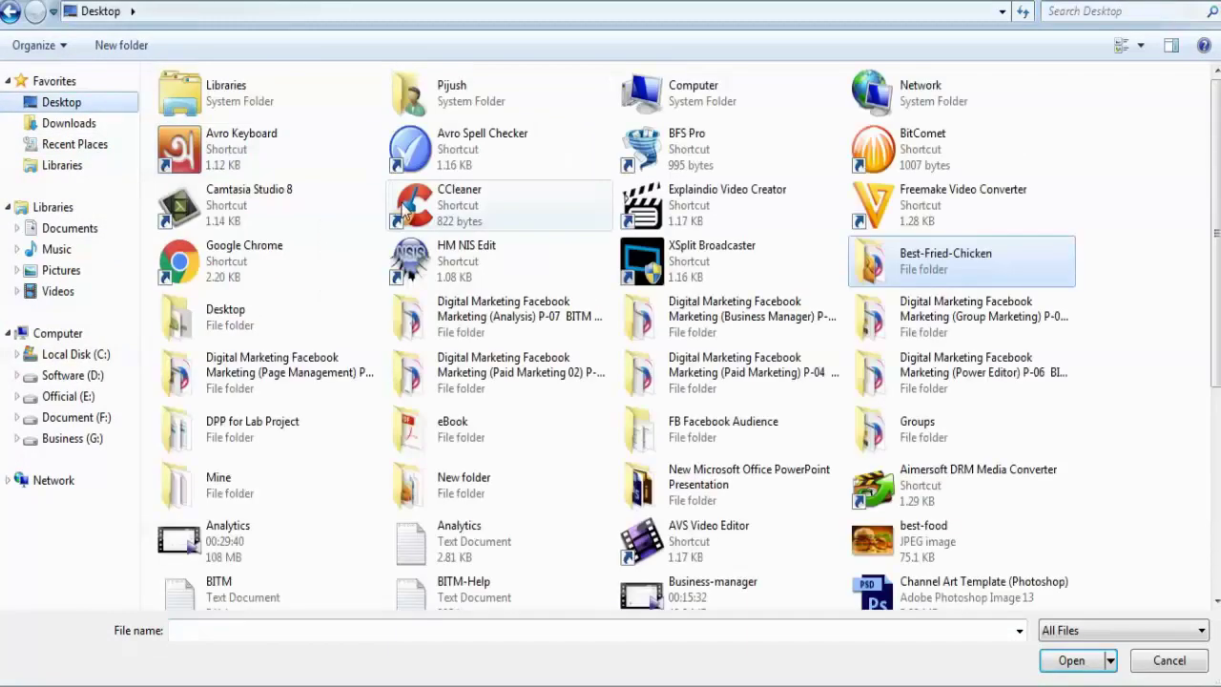
{"action": "double_click", "coordinate": [885, 279]}
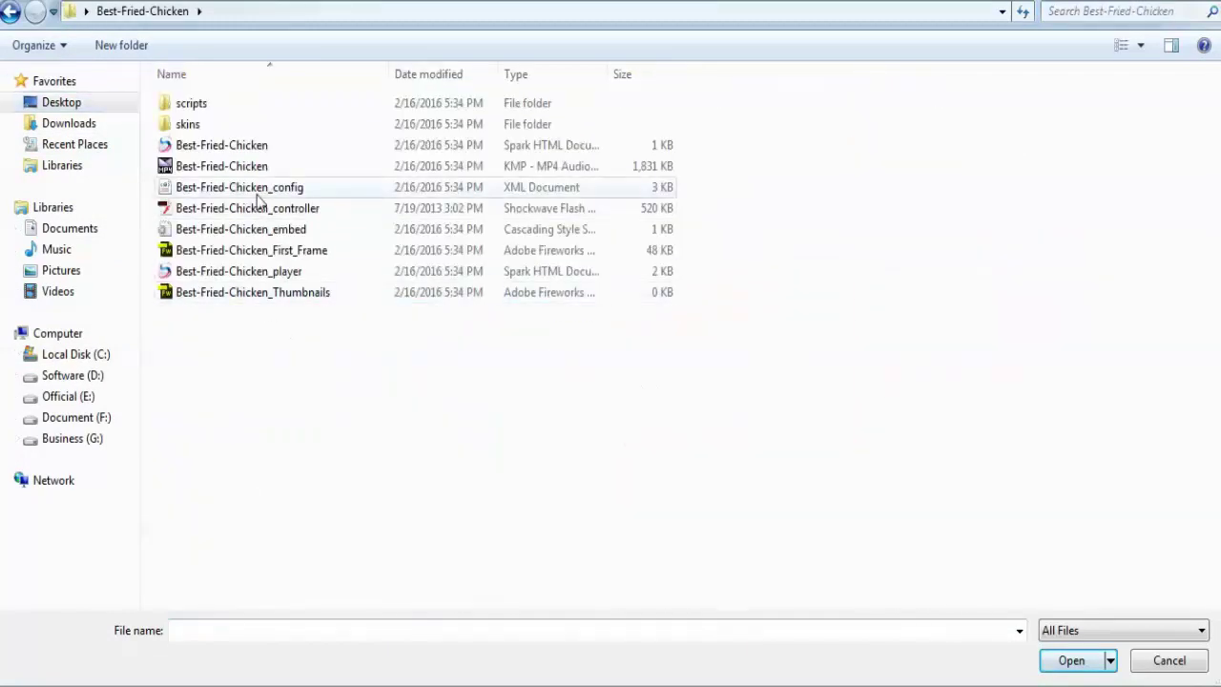
{"action": "left_click", "coordinate": [12, 12]}
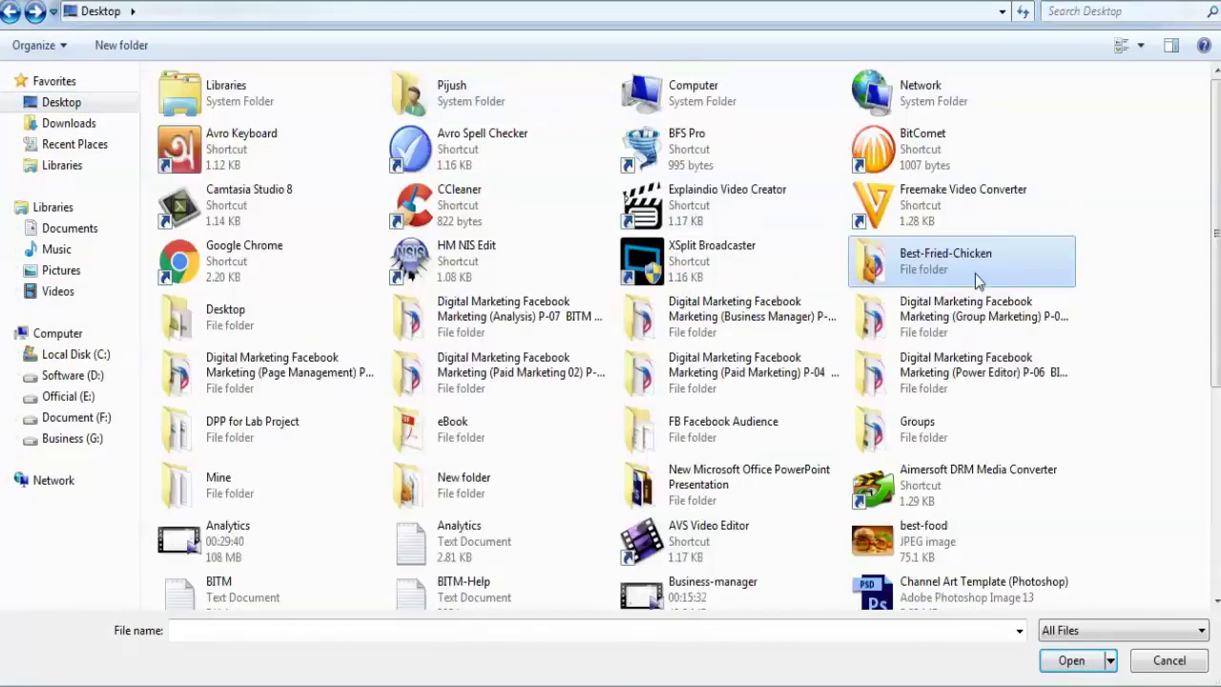
{"action": "double_click", "coordinate": [601, 472]}
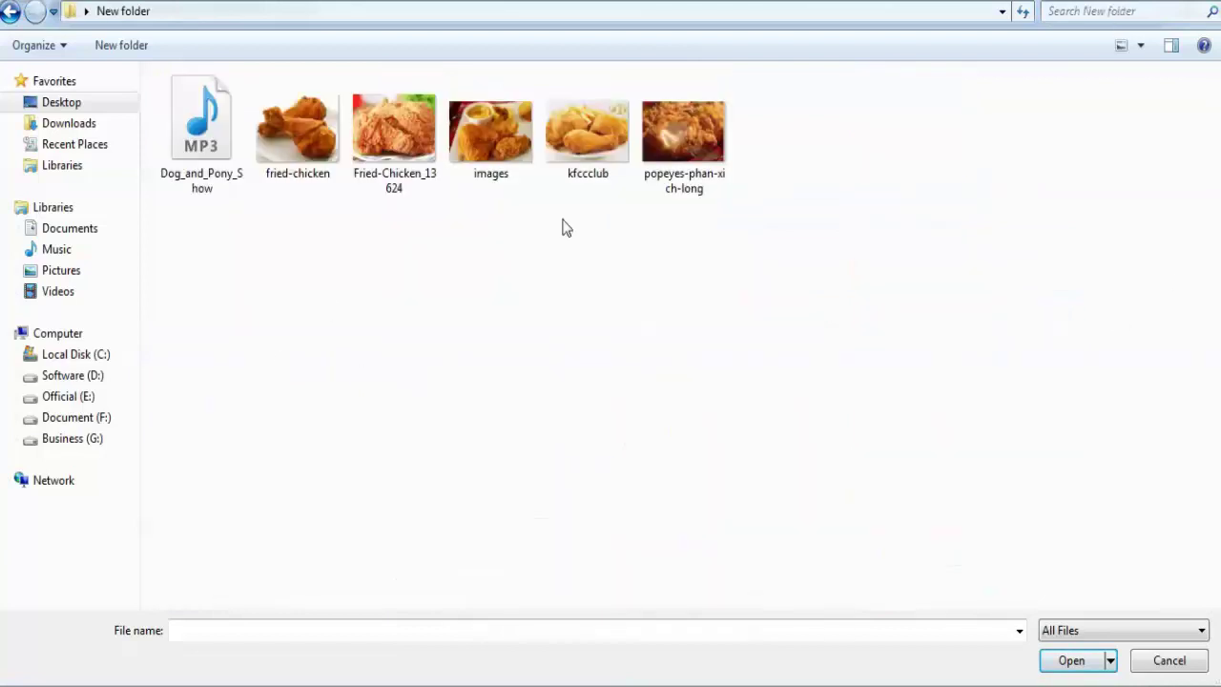
{"action": "left_click", "coordinate": [489, 130]}
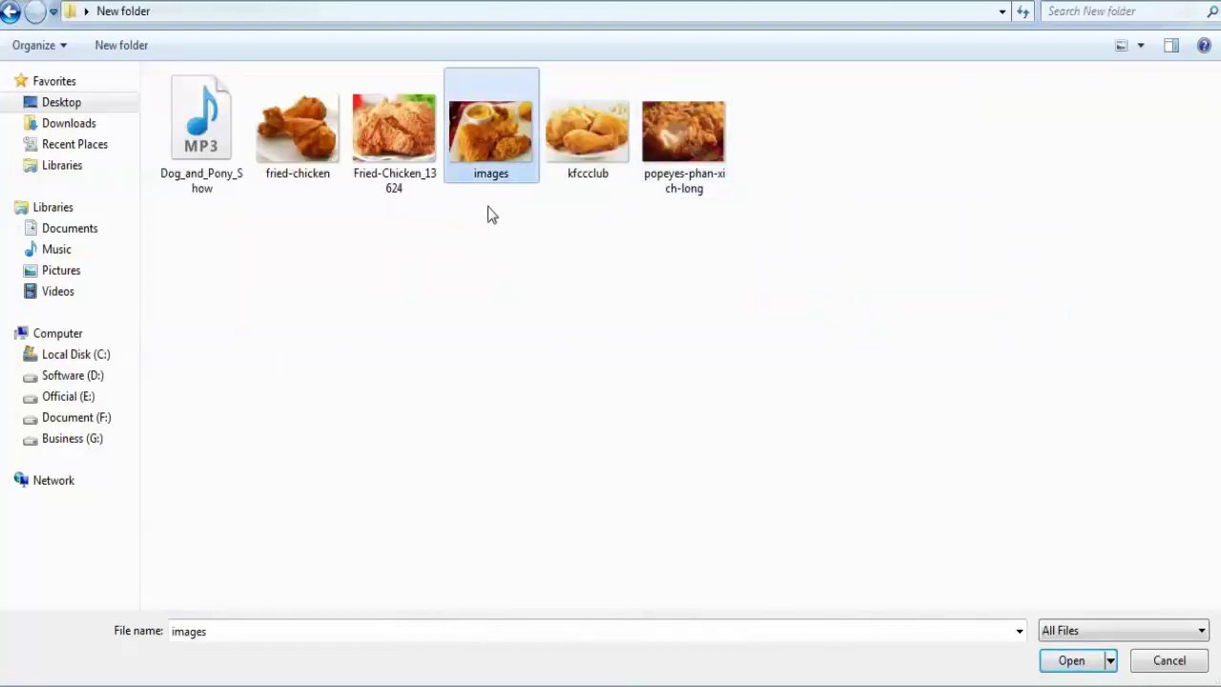
{"action": "double_click", "coordinate": [492, 141]}
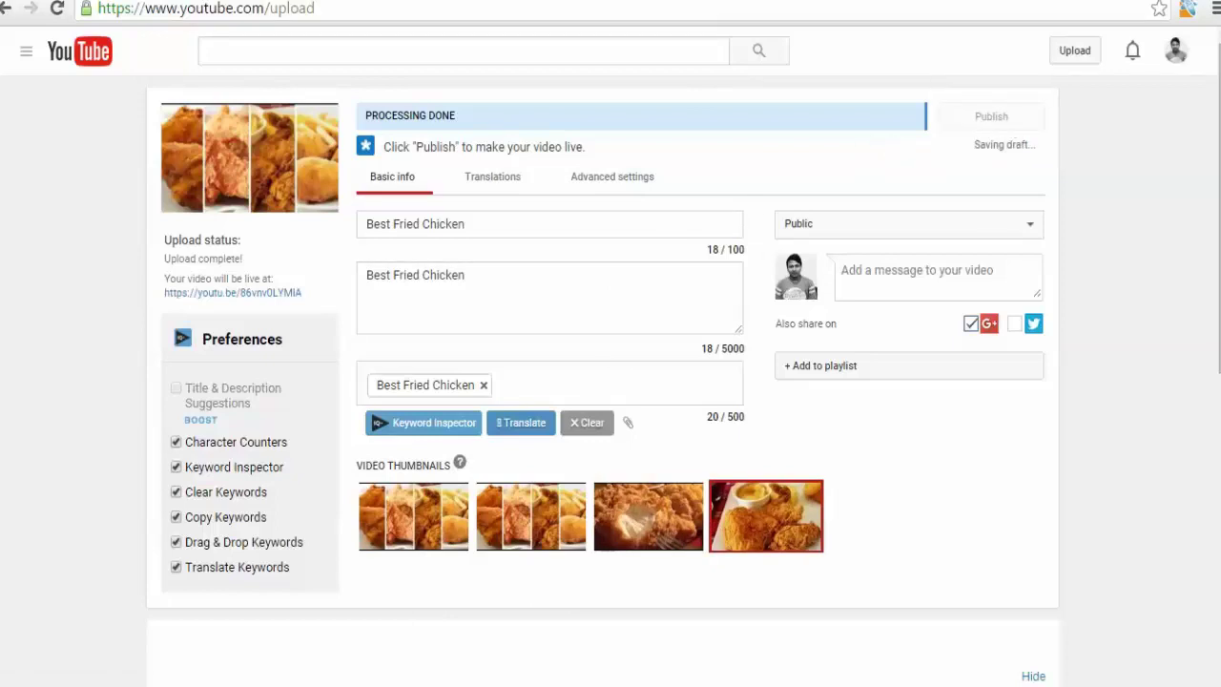
Publish the video and open Best Fried Chicken from the most recent videos on the Creator Studio dashboard
{"action": "left_click", "coordinate": [1045, 119]}
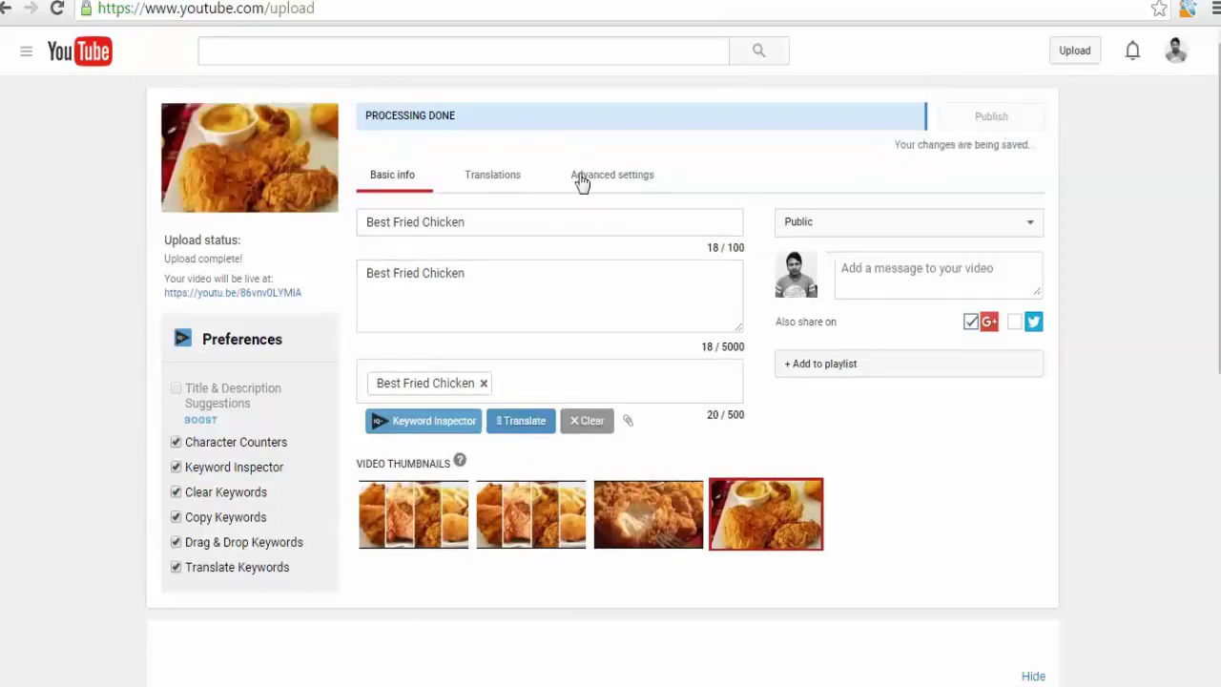
{"action": "left_click", "coordinate": [1175, 53]}
{"action": "left_click", "coordinate": [1073, 184]}
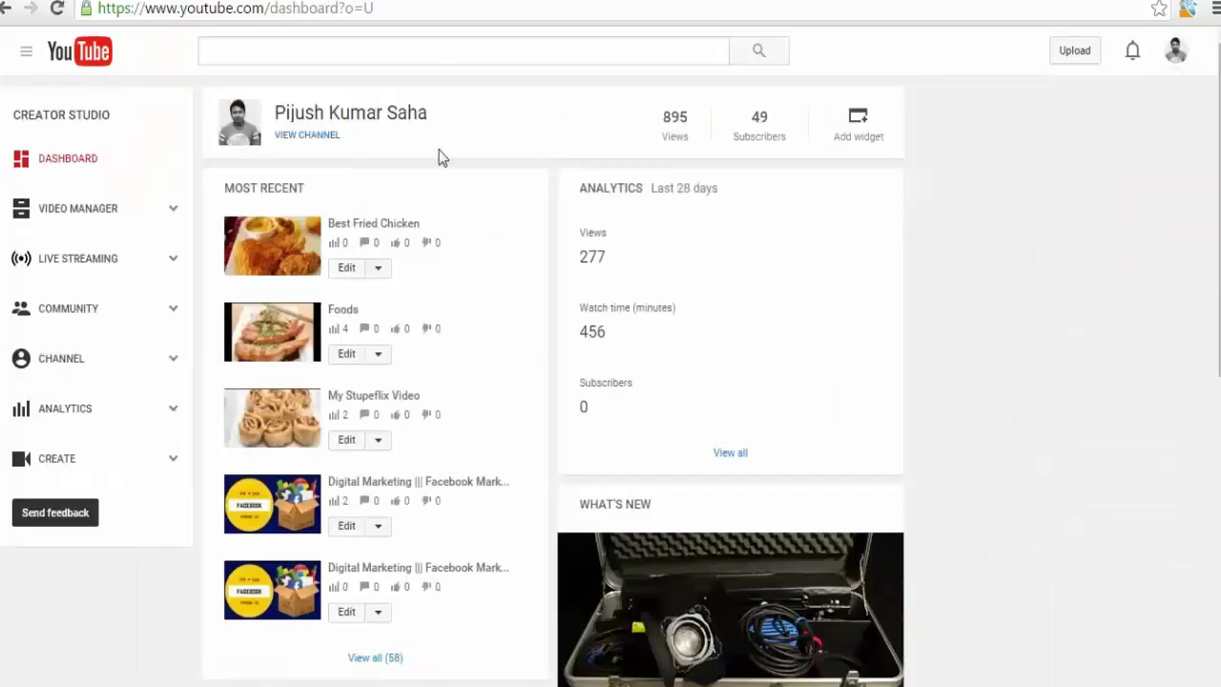
{"action": "left_click", "coordinate": [374, 224]}
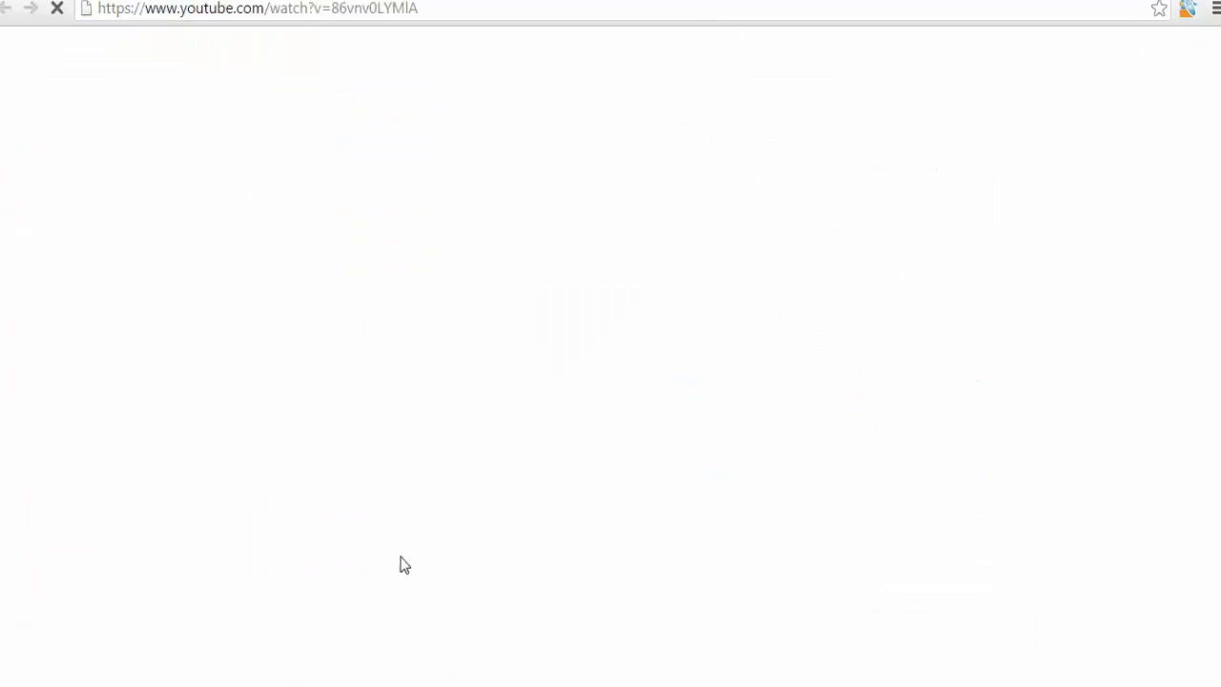